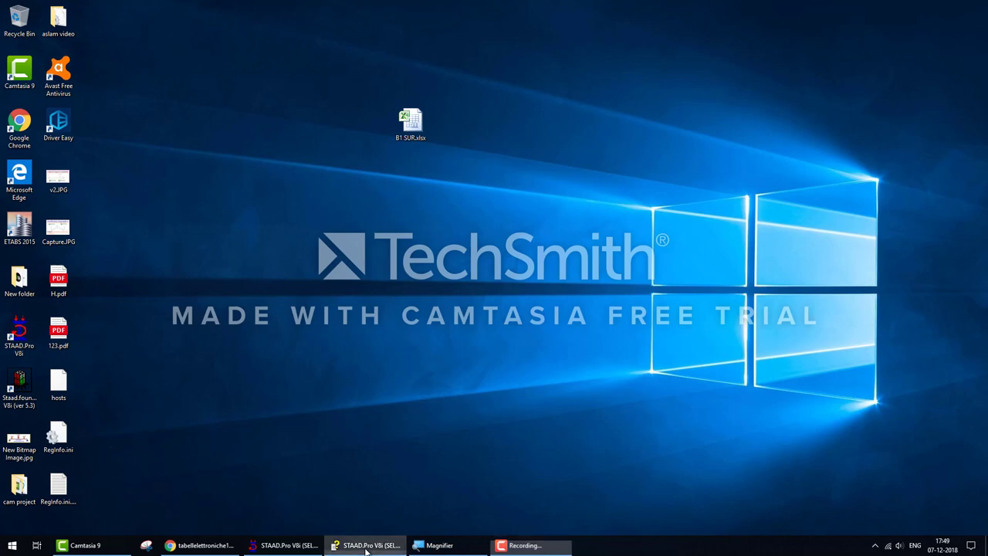
# Restore the Help window and expand American Examples > Verification Problems in the Contents tree.
pyautogui.click(367, 550)
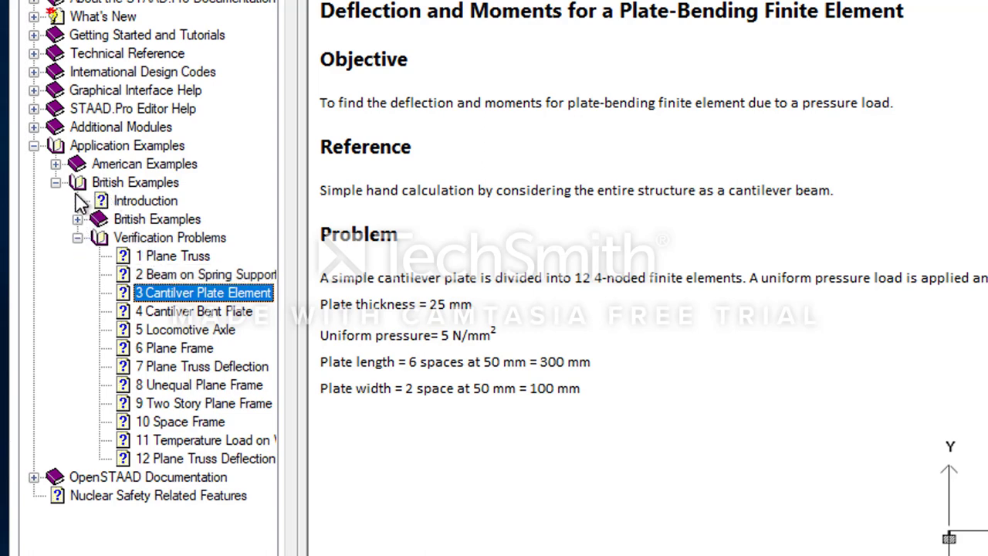
pyautogui.click(55, 164)
pyautogui.click(78, 219)
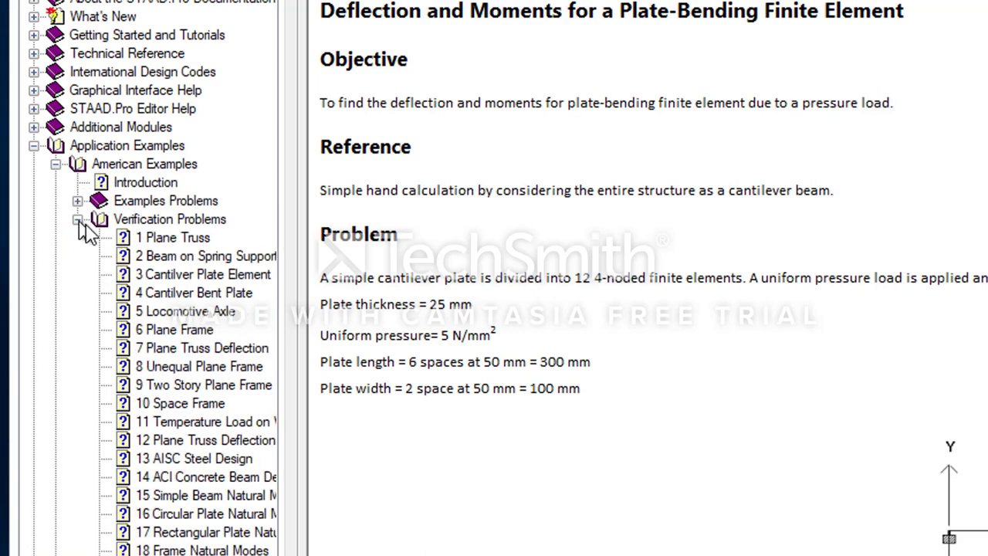
# Open British verification problem 3, Cantilver Plate Element, and read its problem statement.
pyautogui.click(165, 279)
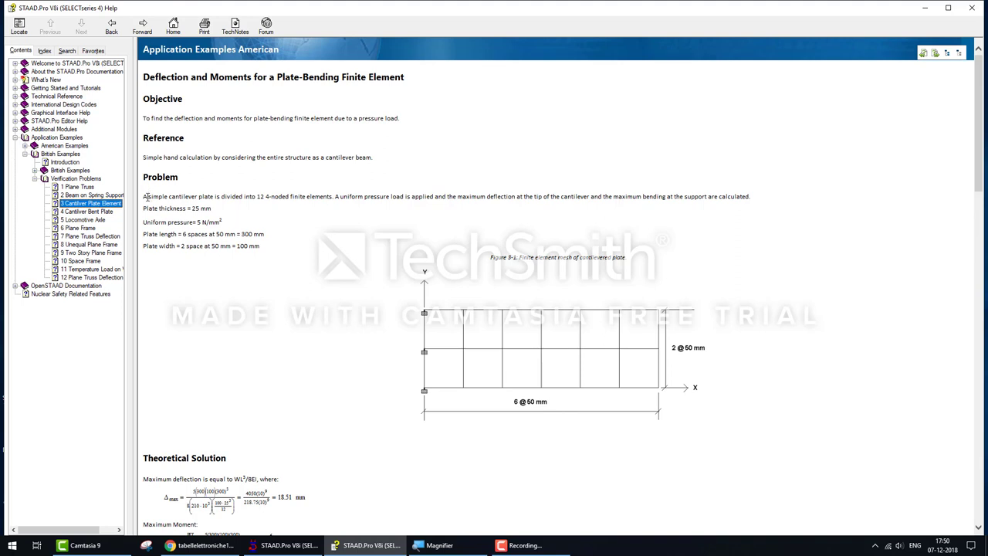
pyautogui.moveTo(144, 196); pyautogui.dragTo(278, 273)
pyautogui.click(531, 439)
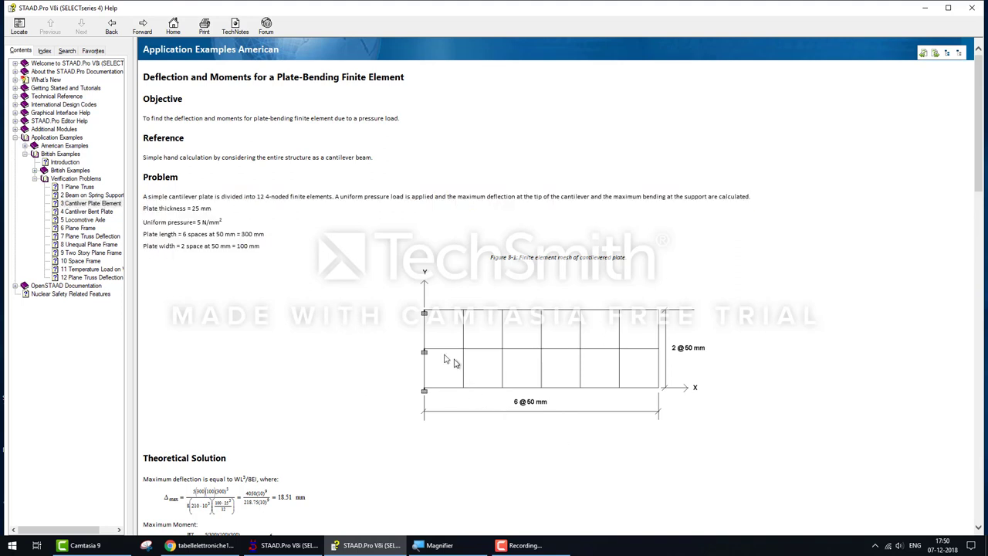
# Sketch marks along the plate's fixed left edge, top edge and below the mesh, then erase them.
pyautogui.click(423, 316)
pyautogui.moveTo(417, 309); pyautogui.dragTo(419, 394)
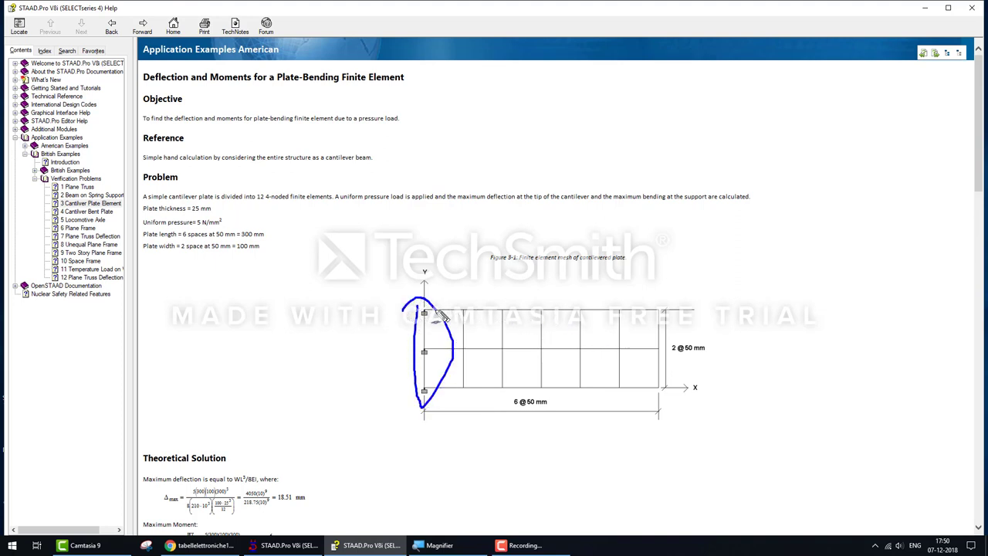
pyautogui.moveTo(437, 311); pyautogui.dragTo(696, 309)
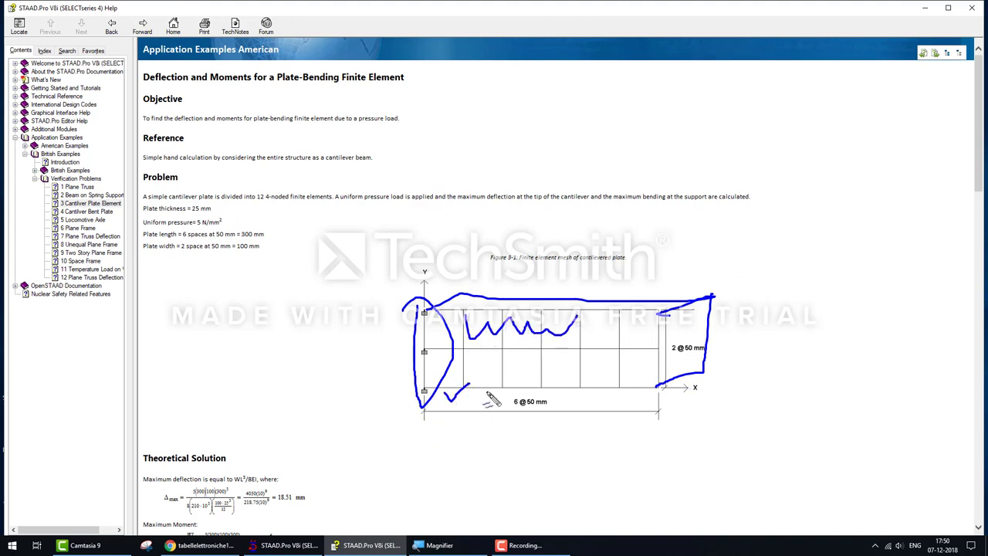
pyautogui.moveTo(430, 430); pyautogui.dragTo(612, 444)
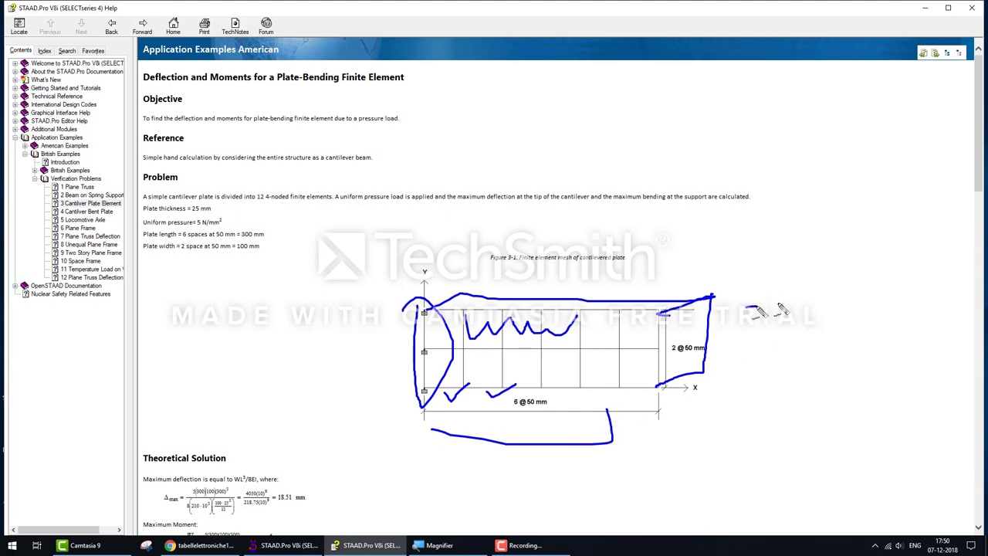
pyautogui.press('Escape')
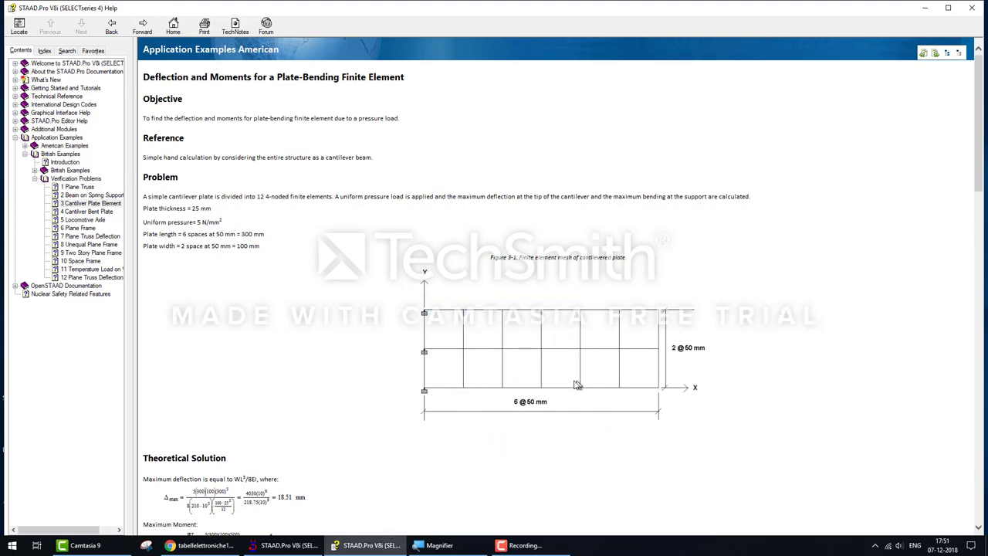
# Scroll to the Comparison table and magnify the page to 200% and beyond.
pyautogui.scroll(-2, 596, 401)
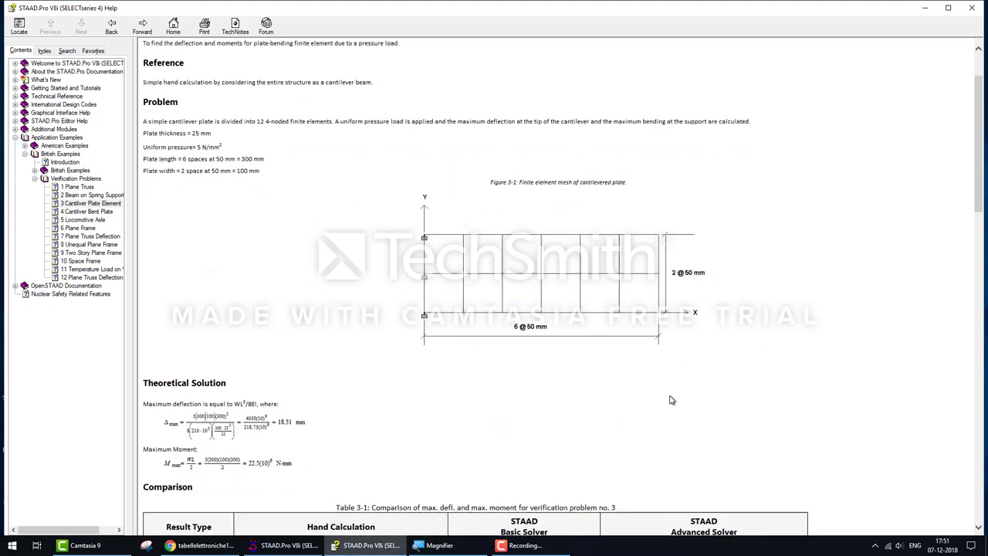
pyautogui.scroll(-2, 609, 397)
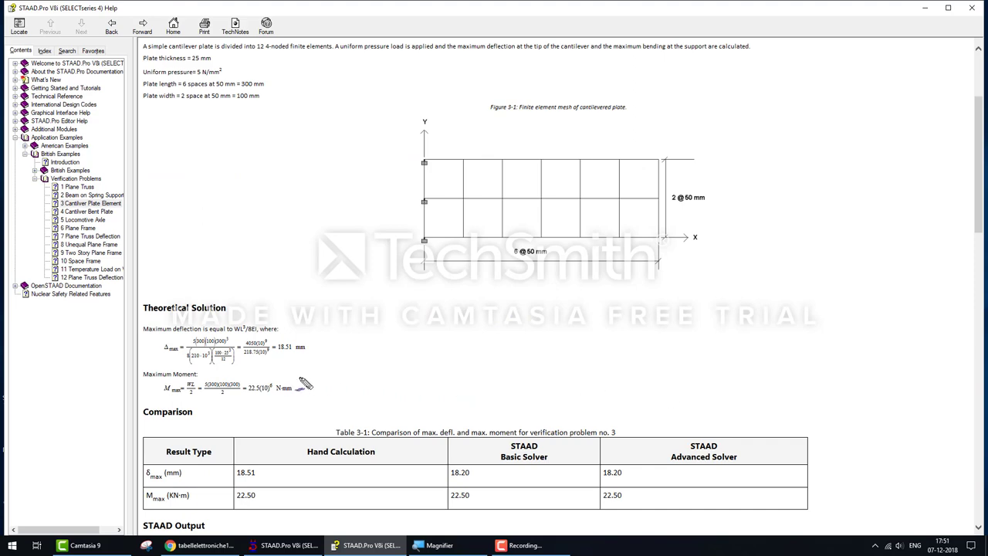
pyautogui.click(440, 545)
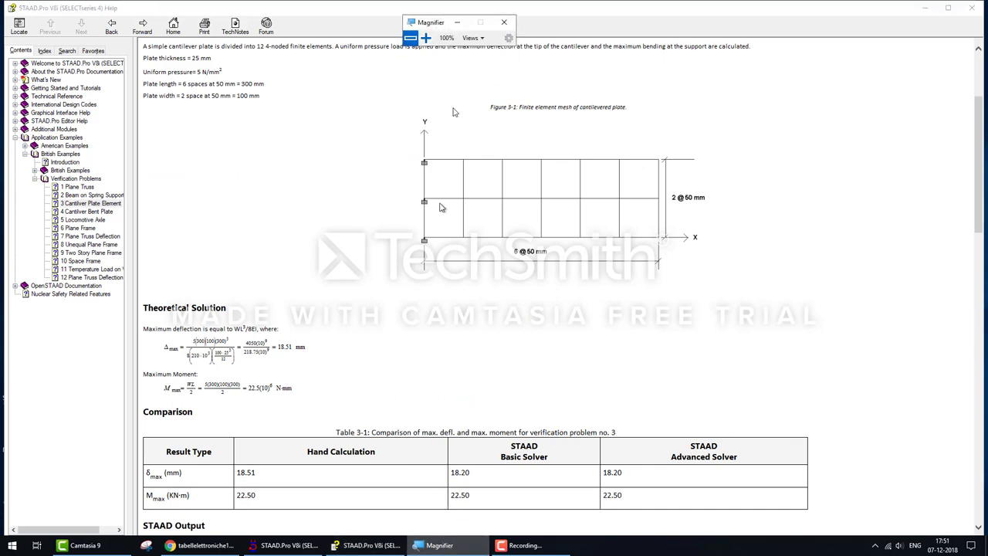
pyautogui.click(426, 39)
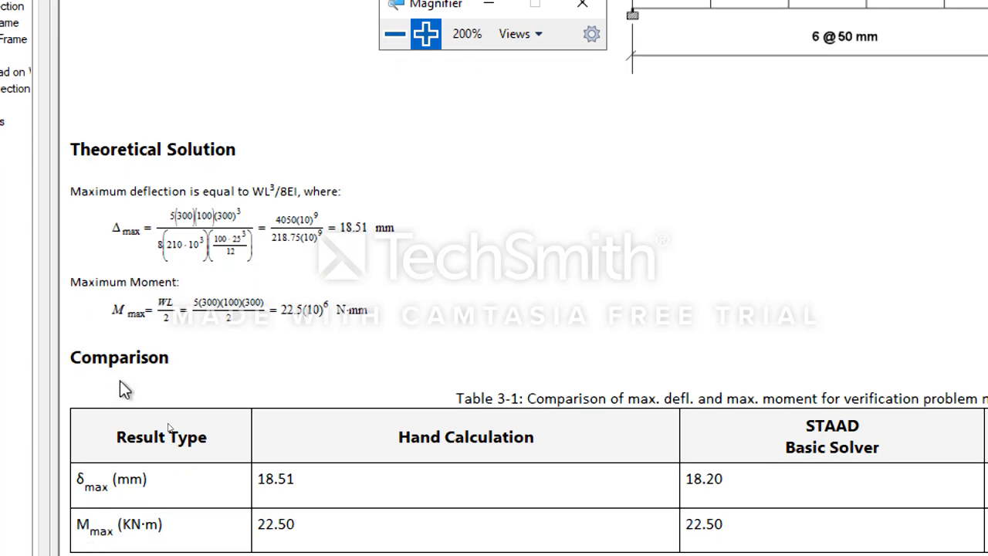
pyautogui.press('super+plus')
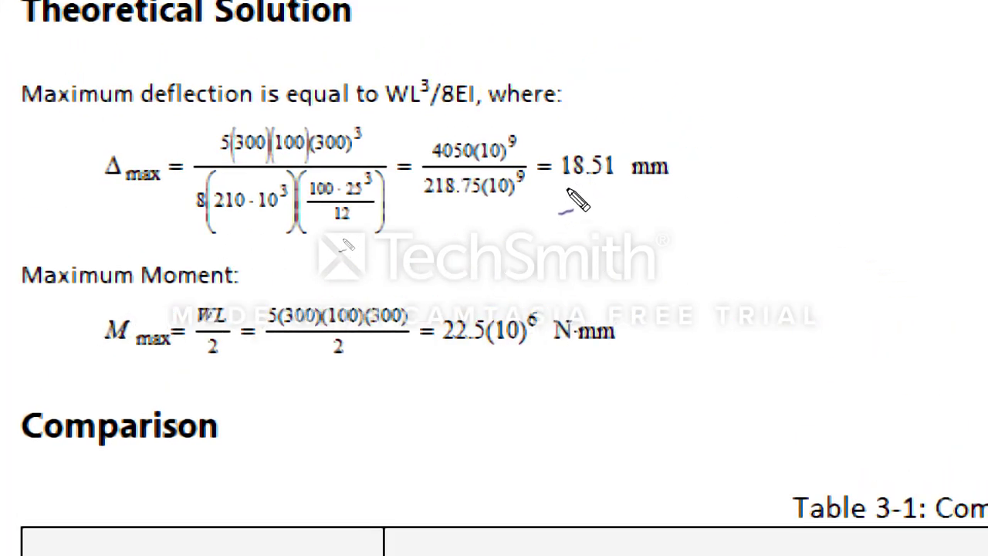
# Box the 18.51 mm deflection and 22.5(10)^6 N·mm moment, then return magnification to 100%.
pyautogui.moveTo(558, 189); pyautogui.dragTo(557, 185)
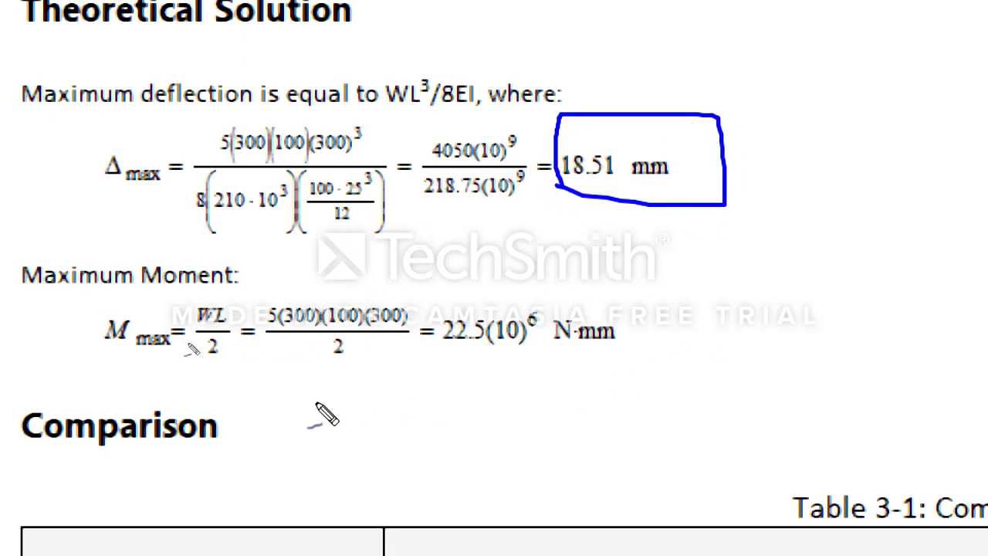
pyautogui.moveTo(438, 301); pyautogui.dragTo(440, 285)
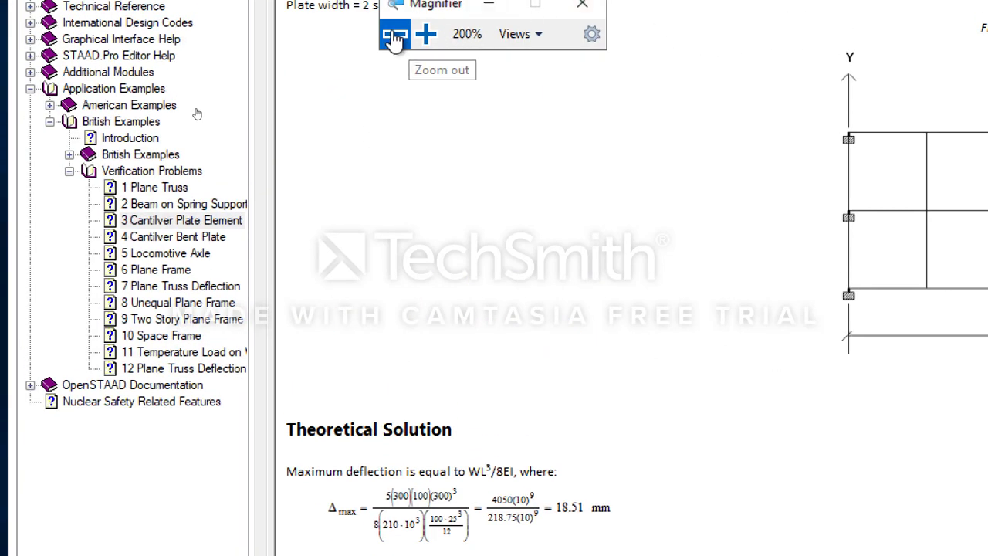
pyautogui.click(395, 36)
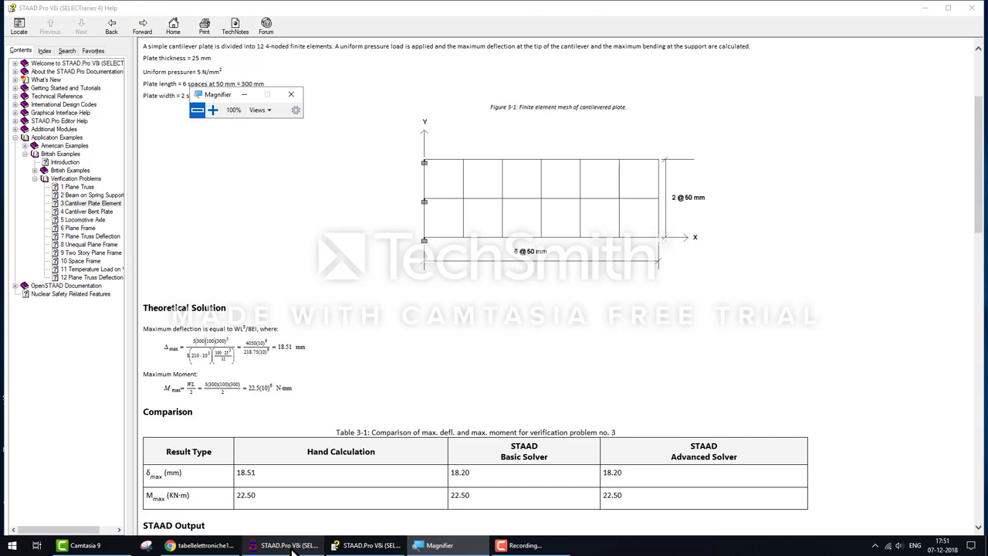
# Back in Structure1.std, place node 1 at the grid origin (0, 0, 0) and close the snap grid.
pyautogui.click(292, 548)
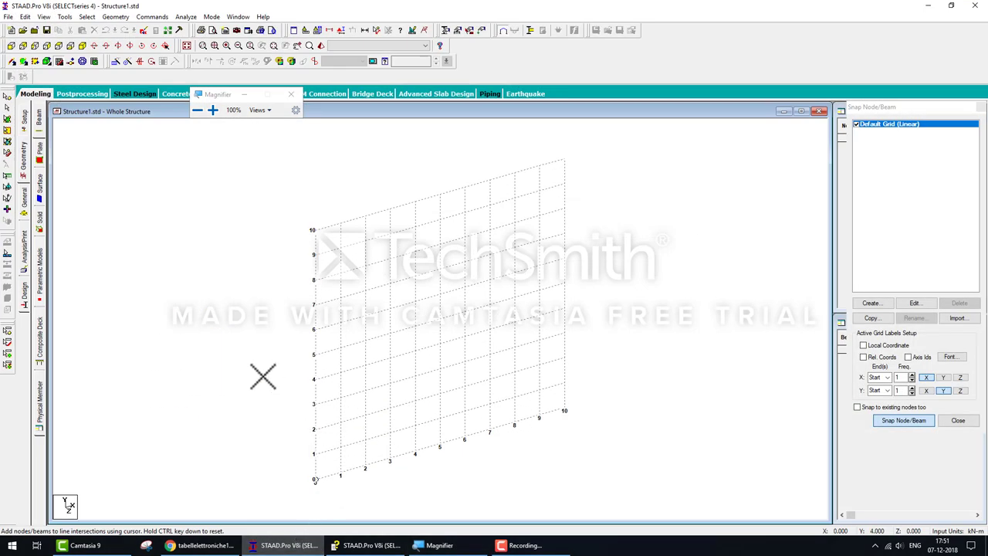
pyautogui.click(392, 551)
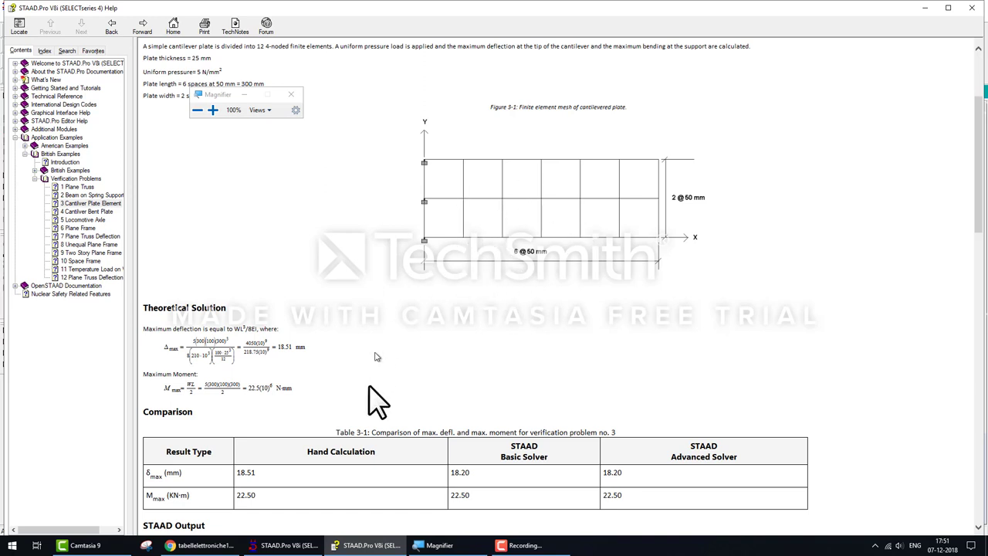
pyautogui.moveTo(284, 544)
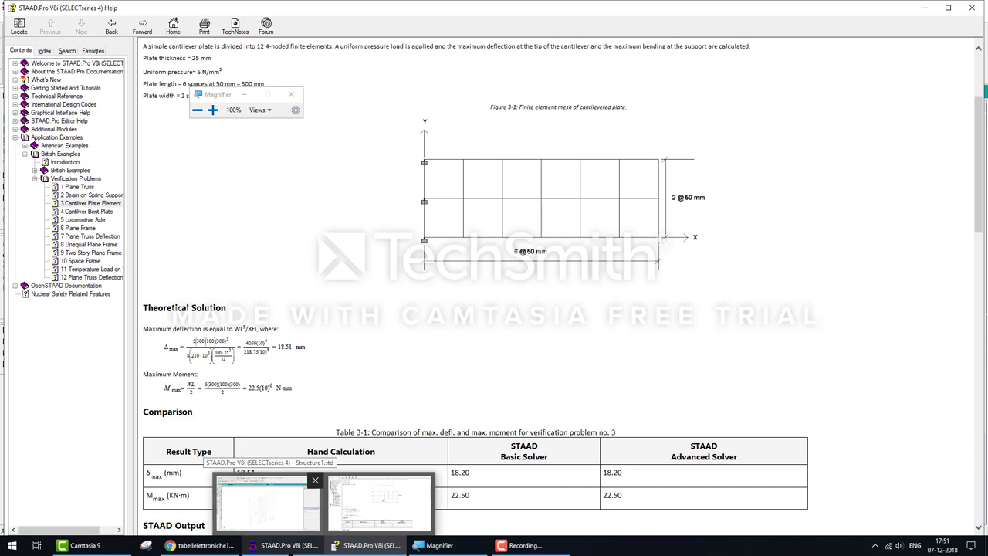
pyautogui.click(266, 501)
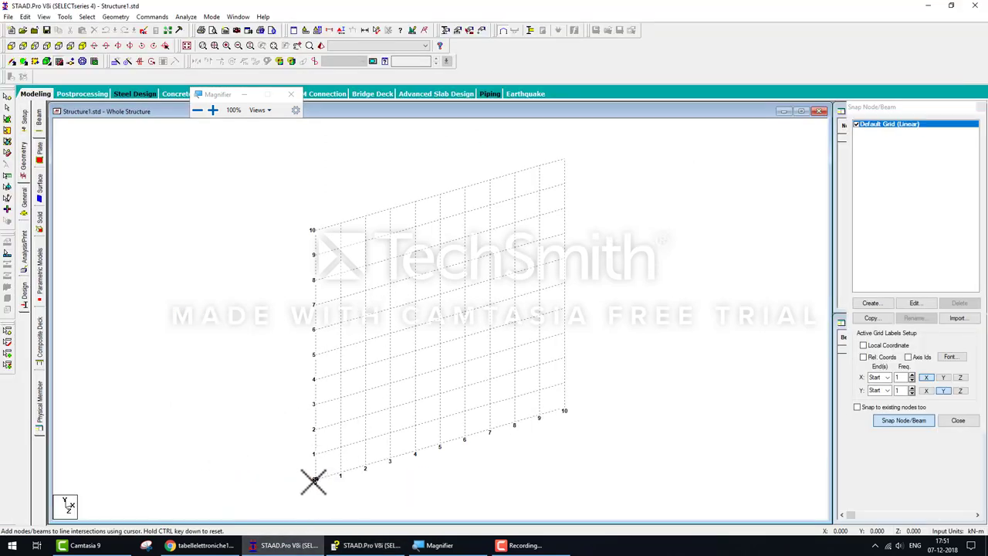
pyautogui.click(313, 482)
pyautogui.click(564, 162)
pyautogui.click(979, 107)
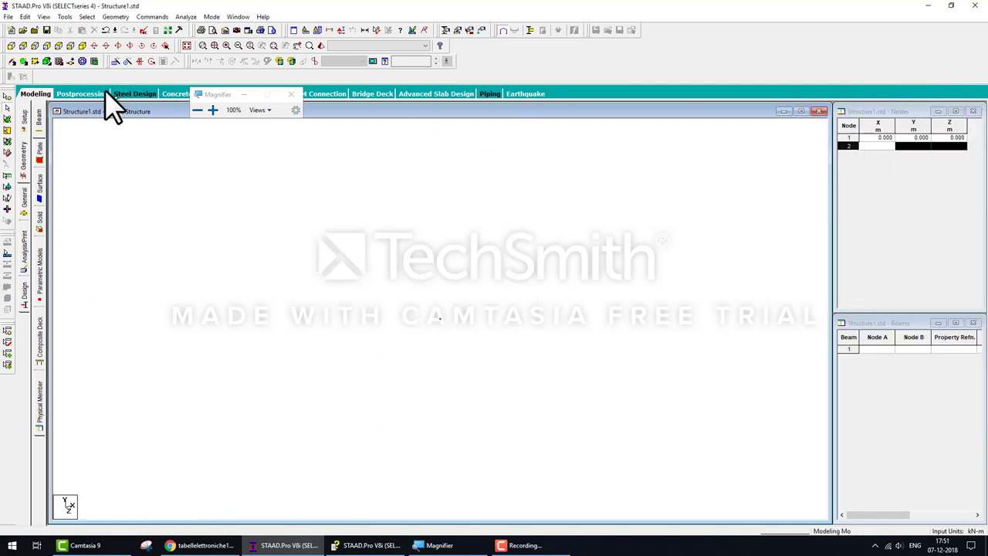
# Generate a 0.05 m beam along X by translationally repeating node 1.
pyautogui.click(7, 108)
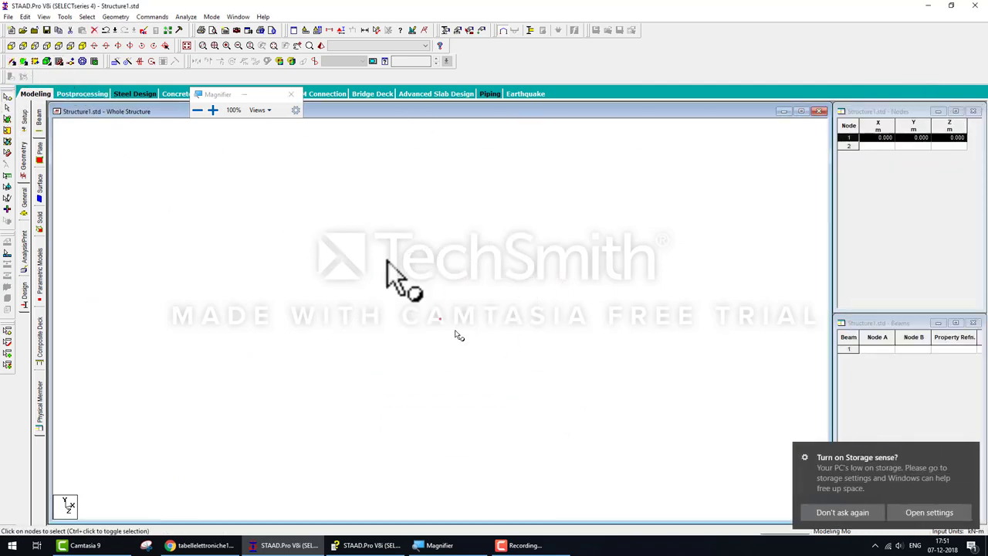
pyautogui.click(116, 61)
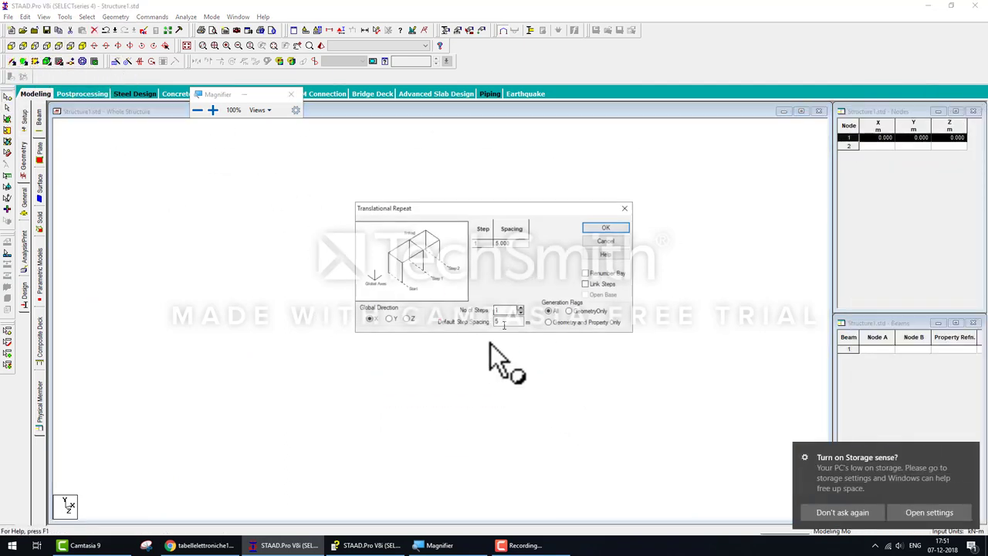
pyautogui.doubleClick(500, 321)
pyautogui.write('0.0')
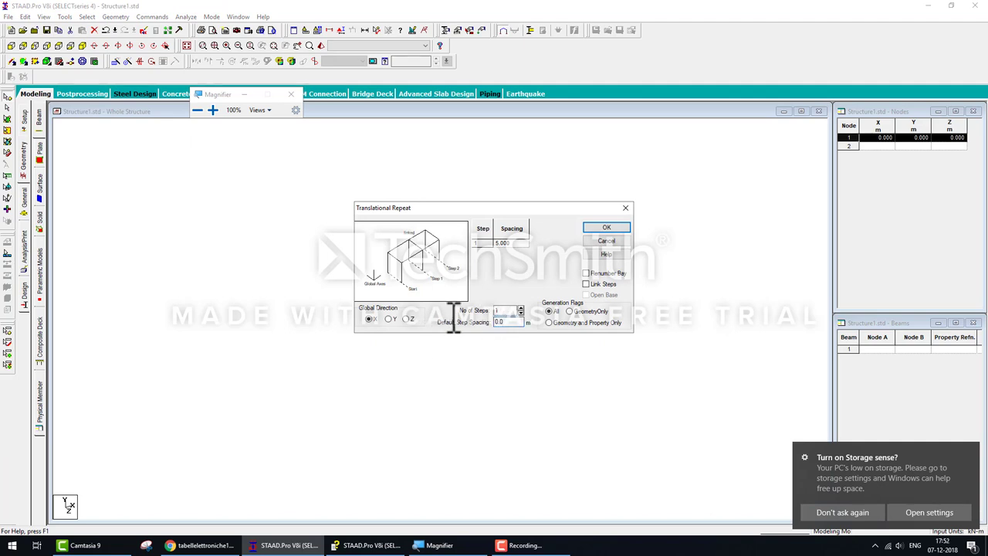
pyautogui.write('5')
pyautogui.click(606, 227)
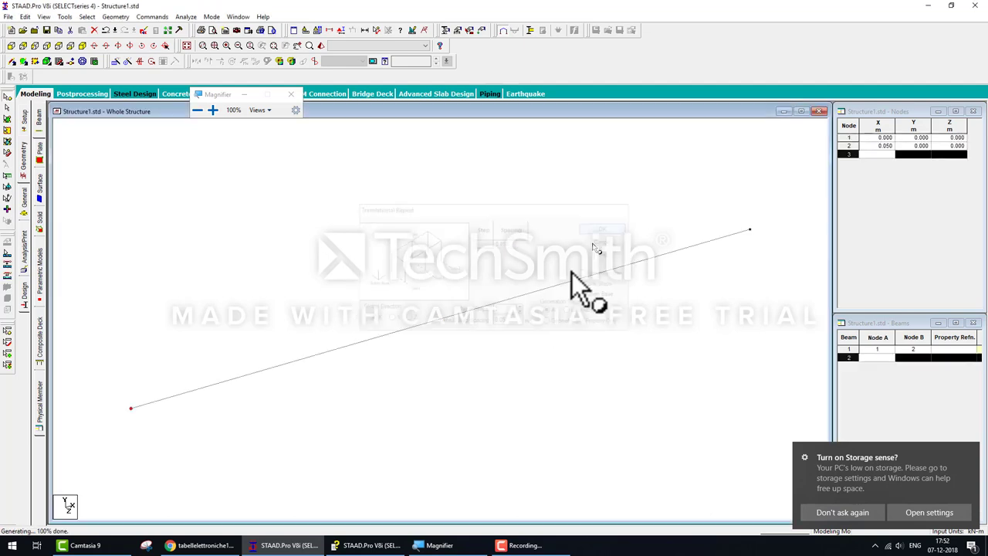
# Repeat the bottom beam 0.05 m along Y to form a square frame.
pyautogui.click(454, 315)
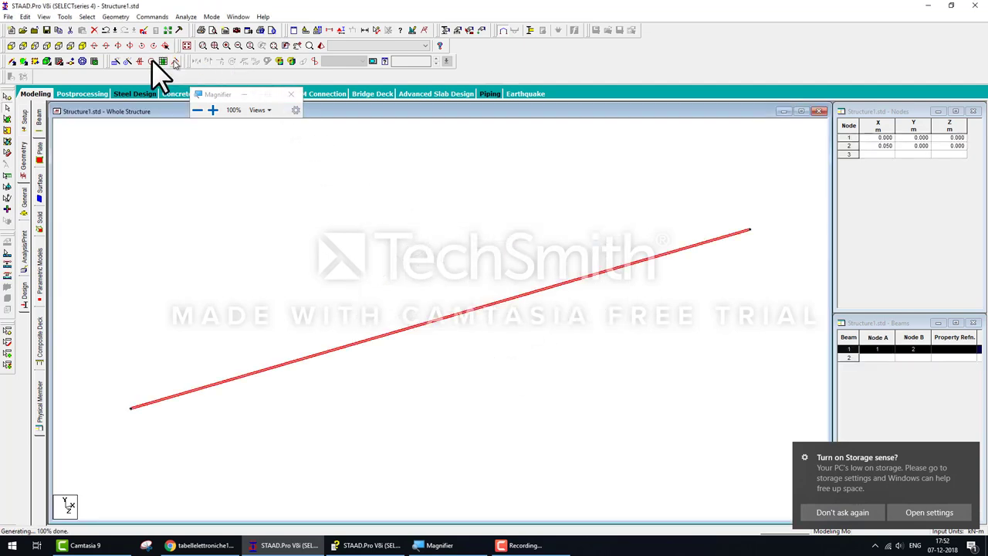
pyautogui.click(116, 61)
pyautogui.click(388, 319)
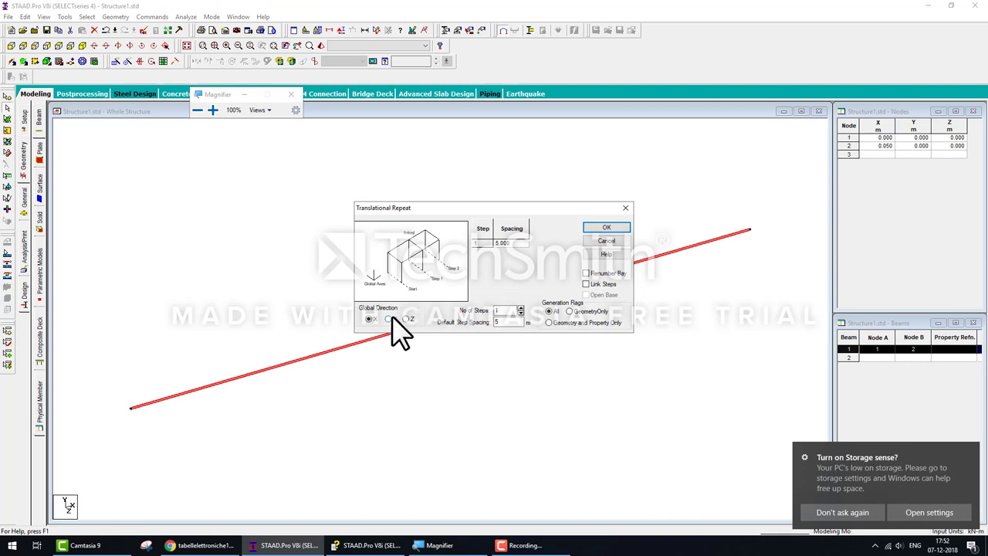
pyautogui.doubleClick(506, 322)
pyautogui.write('0.05')
pyautogui.click(607, 228)
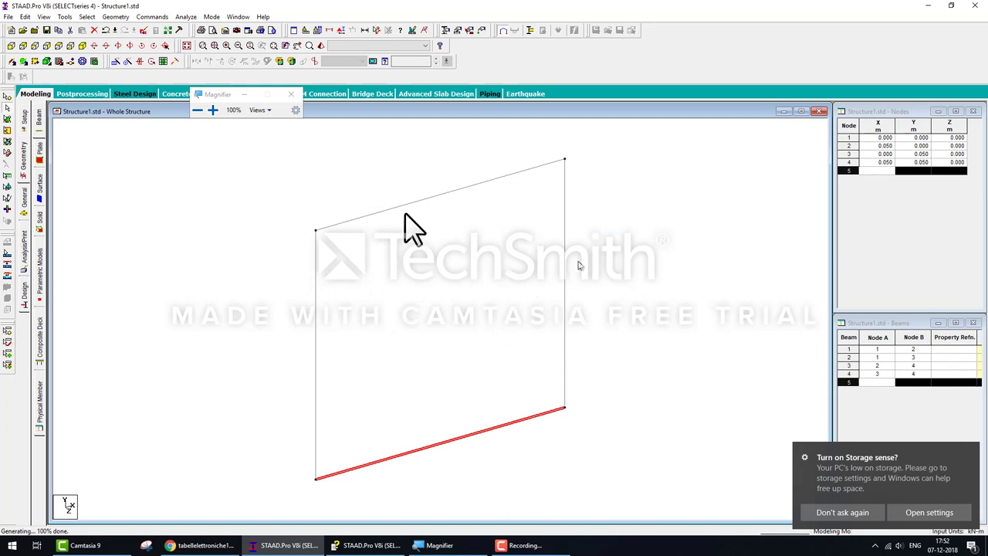
# Add a quad plate on the square's four corner nodes.
pyautogui.click(23, 62)
pyautogui.click(315, 230)
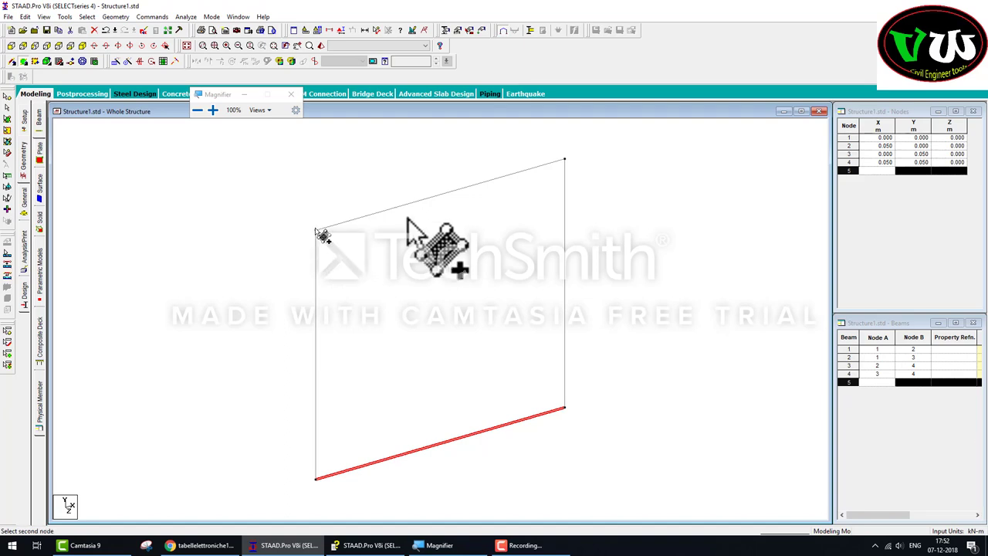
pyautogui.click(564, 161)
pyautogui.click(564, 407)
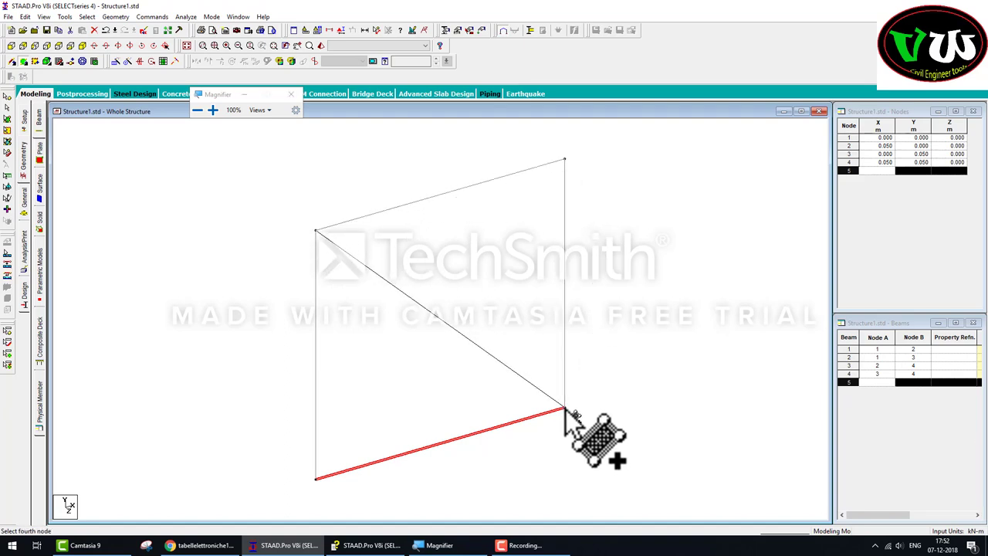
pyautogui.click(315, 477)
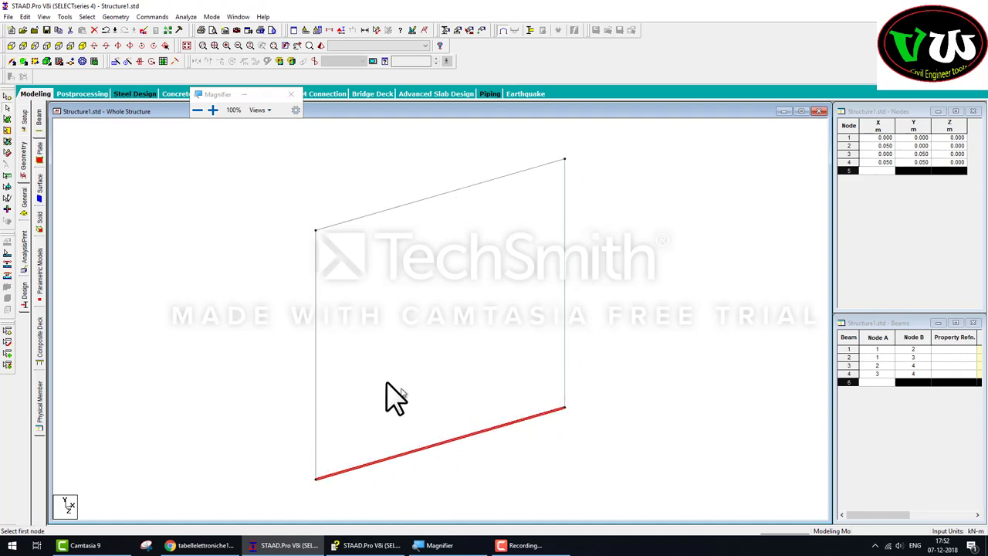
# Select and delete all four edge beams, confirming each deletion.
pyautogui.moveTo(224, 195); pyautogui.dragTo(666, 486)
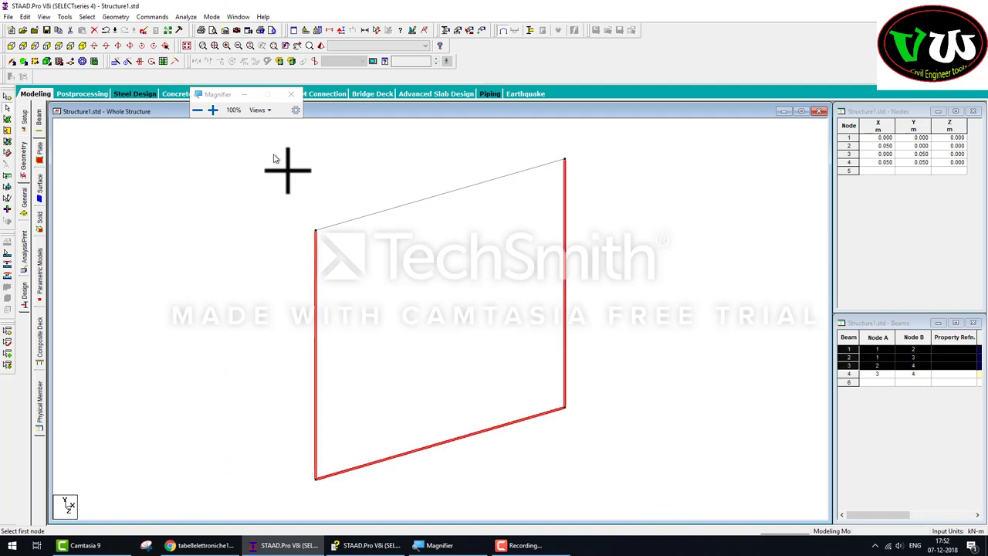
pyautogui.moveTo(288, 170); pyautogui.dragTo(657, 432)
pyautogui.press('Delete')
pyautogui.click(521, 419)
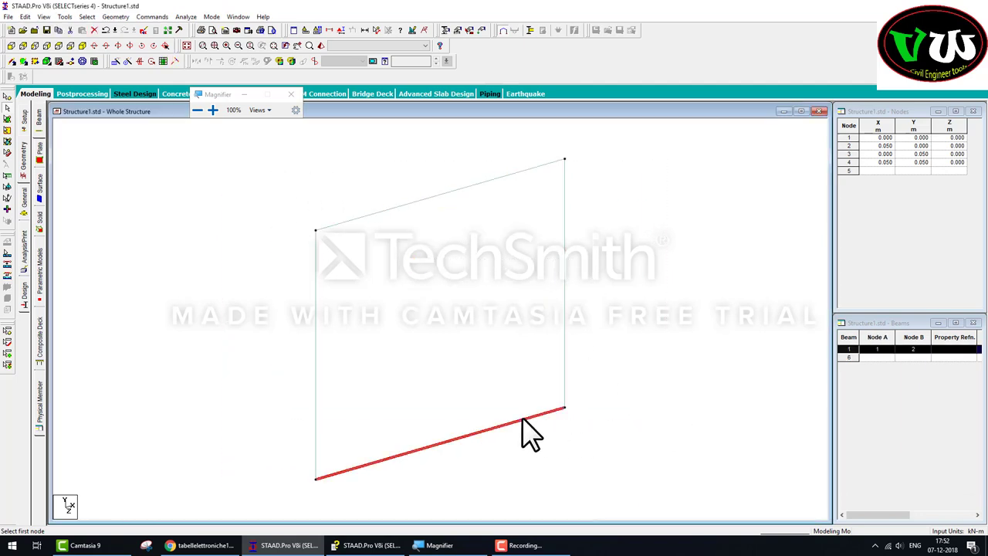
pyautogui.press('Delete')
pyautogui.press('Return')
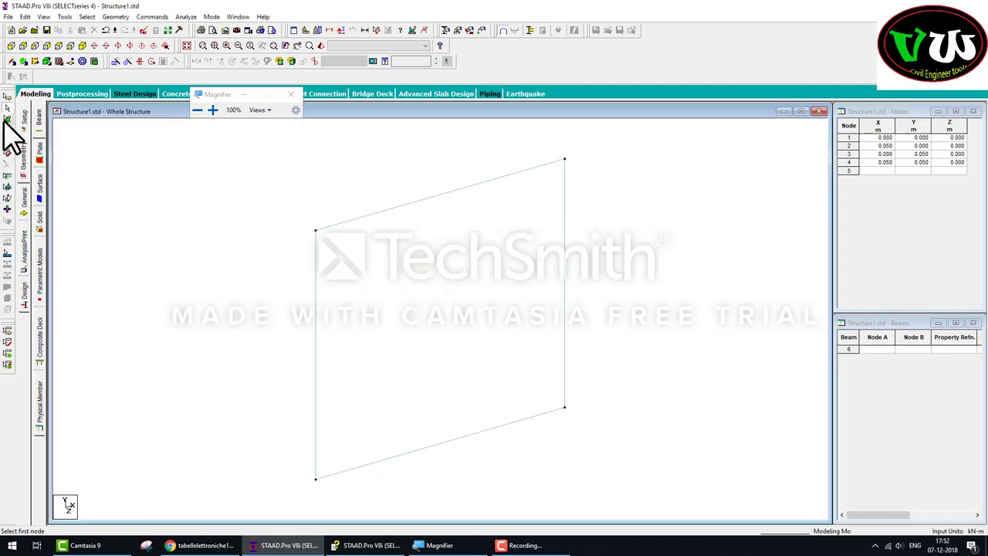
# Copy the single plate five times along X at 0.05 m spacing.
pyautogui.click(7, 123)
pyautogui.click(401, 291)
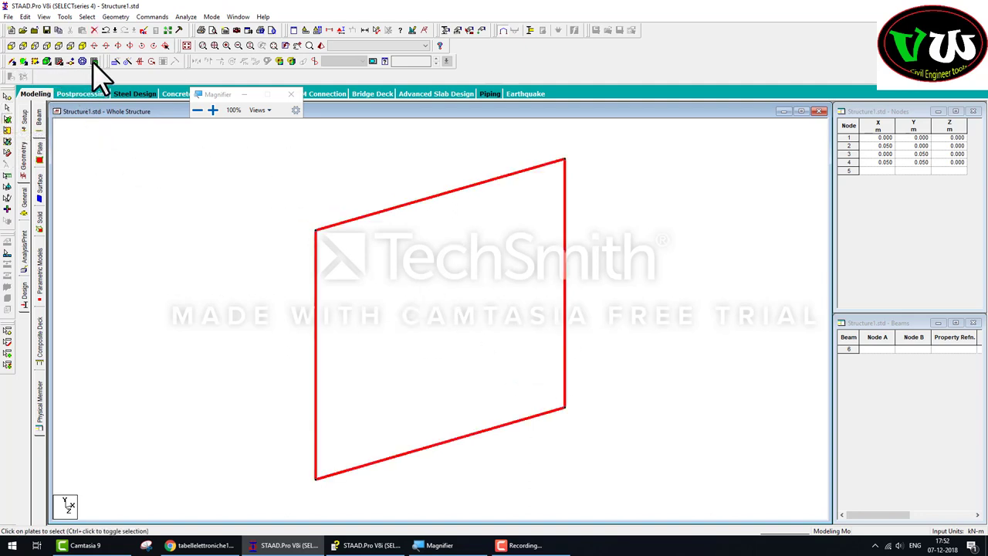
pyautogui.click(115, 63)
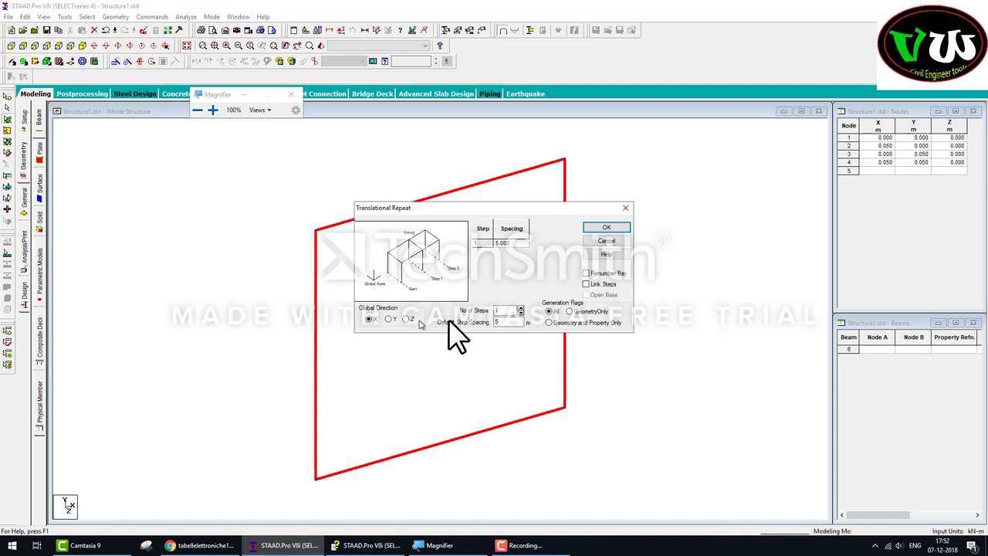
pyautogui.doubleClick(508, 323)
pyautogui.write('5')
pyautogui.doubleClick(505, 310)
pyautogui.write('5')
pyautogui.click(605, 226)
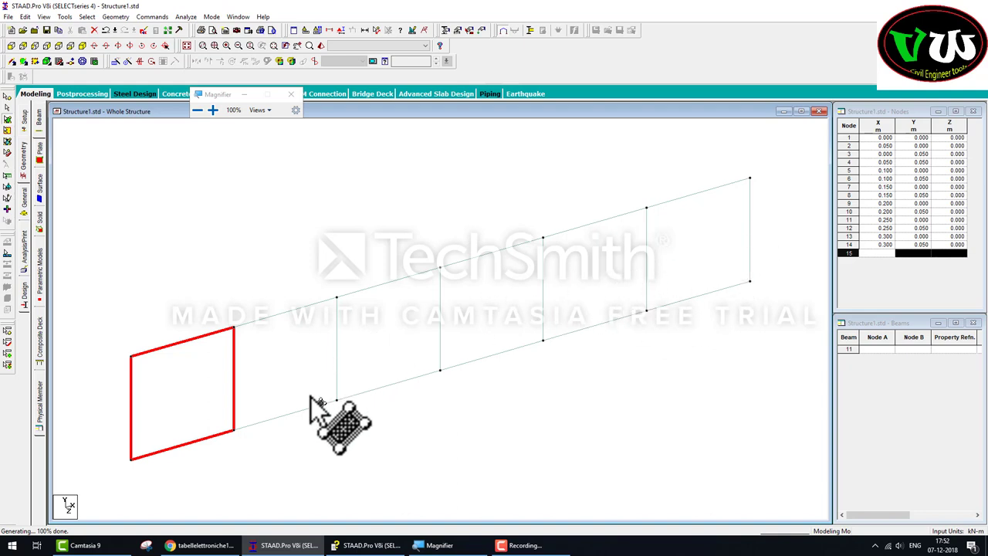
# Copy the whole row of plates once along Y at 0.05 m.
pyautogui.hotkey('ctrl', 'a')
pyautogui.click(116, 61)
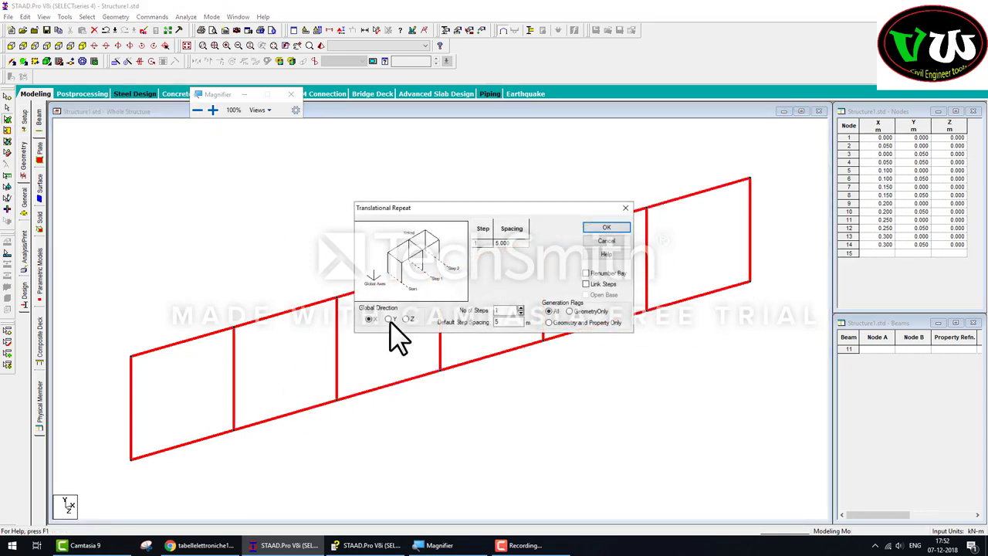
pyautogui.click(388, 319)
pyautogui.doubleClick(501, 322)
pyautogui.write('0.0')
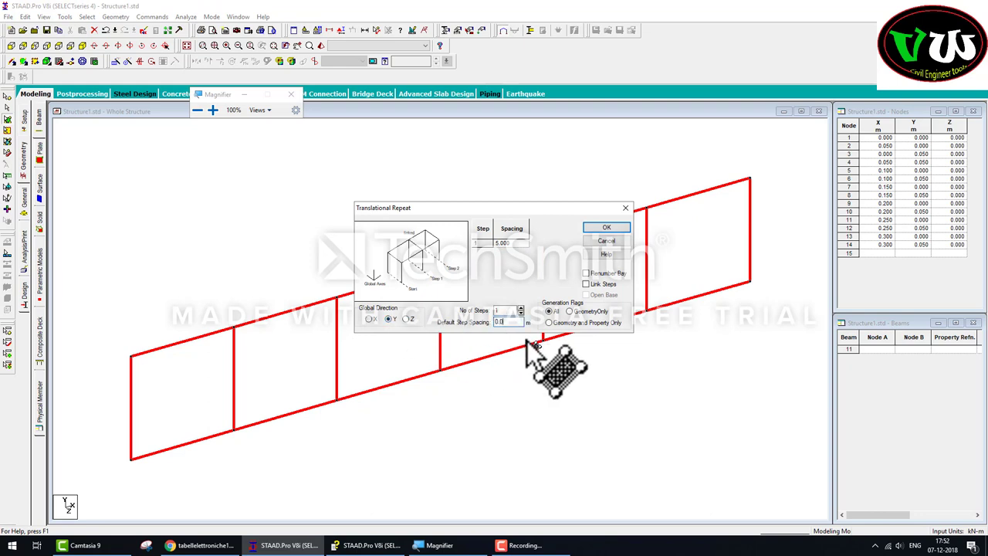
pyautogui.write('5')
pyautogui.click(606, 227)
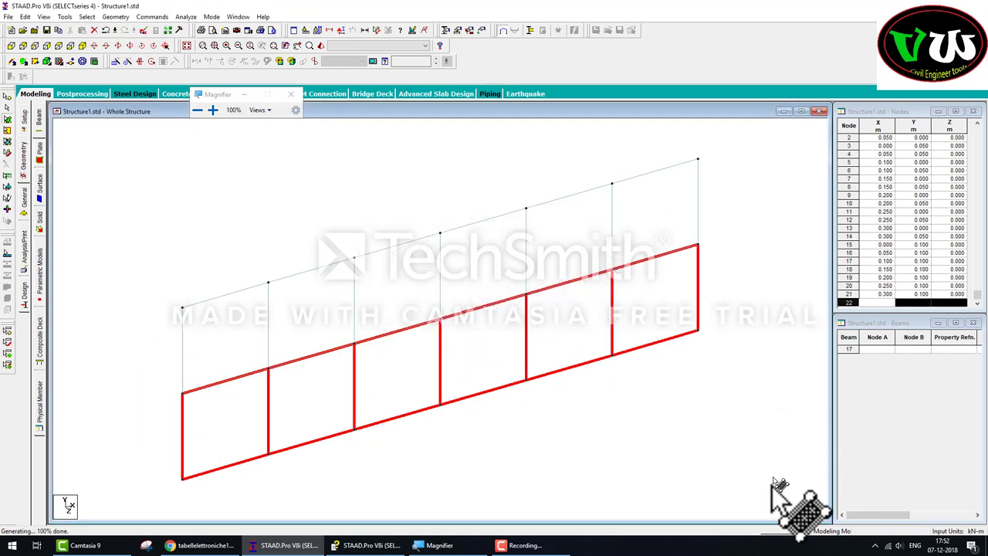
pyautogui.click(509, 543)
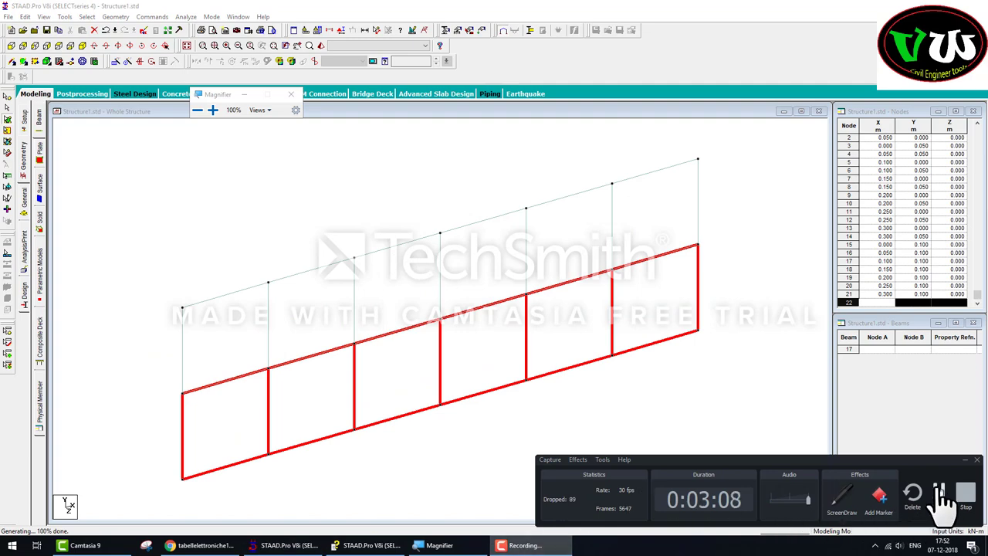
pyautogui.click(562, 363)
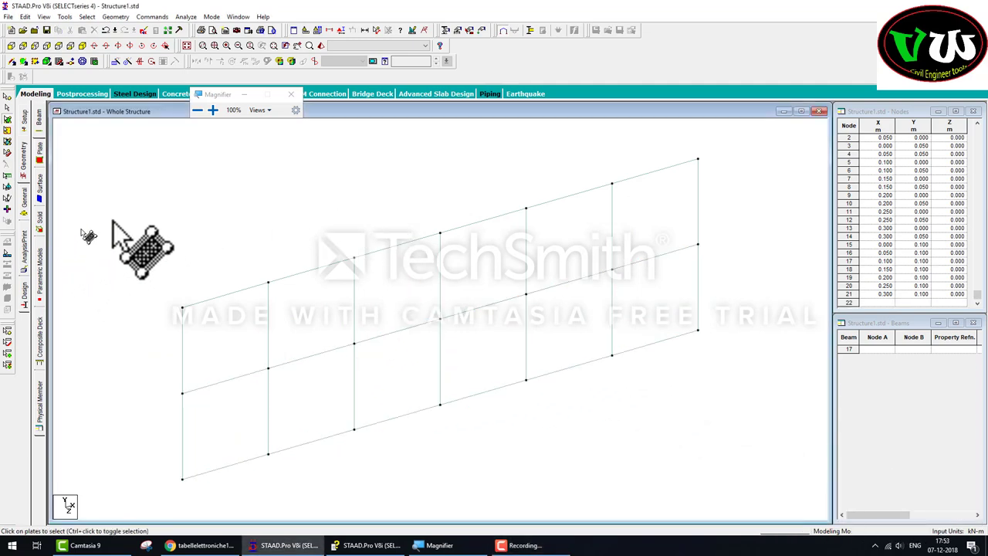
pyautogui.moveTo(117, 177); pyautogui.dragTo(816, 474)
pyautogui.click(620, 455)
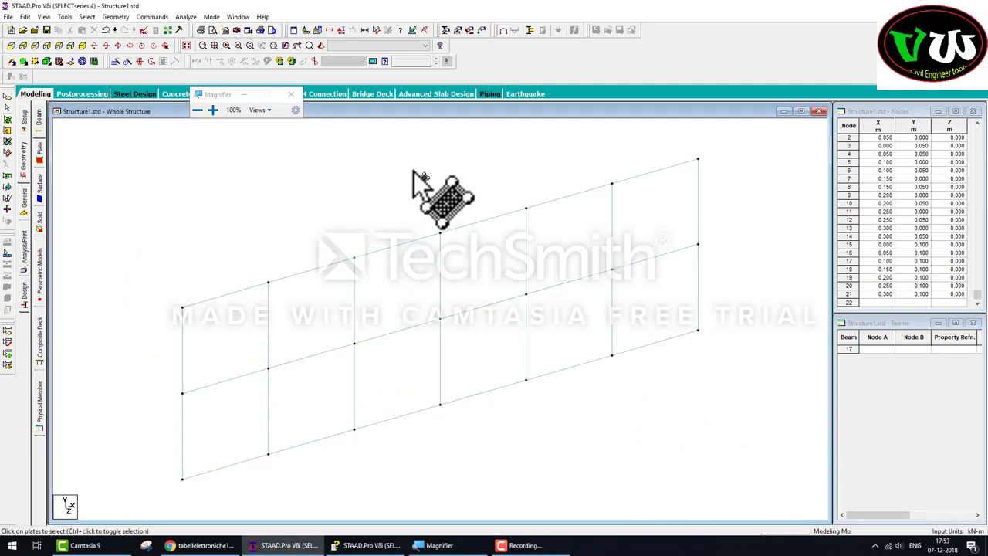
pyautogui.click(320, 45)
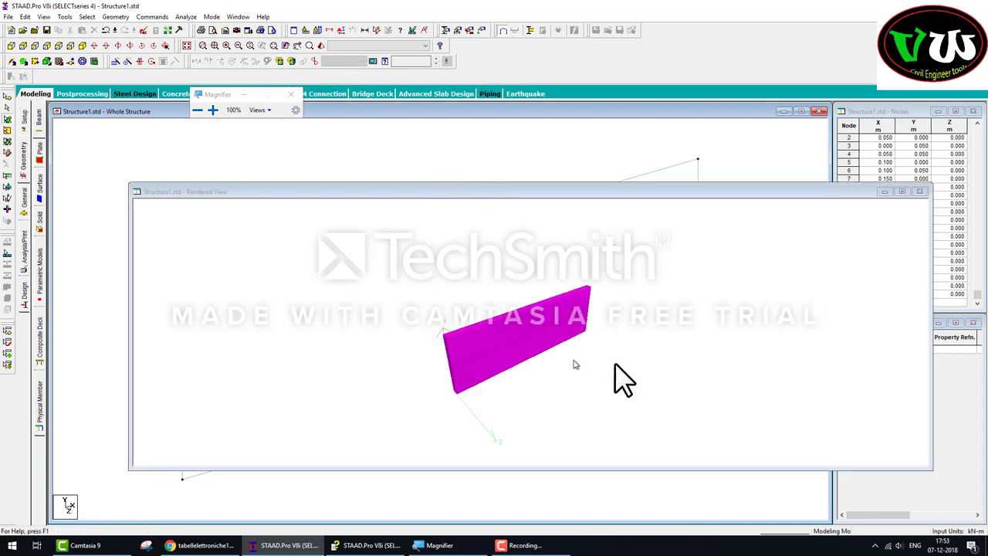
pyautogui.click(920, 192)
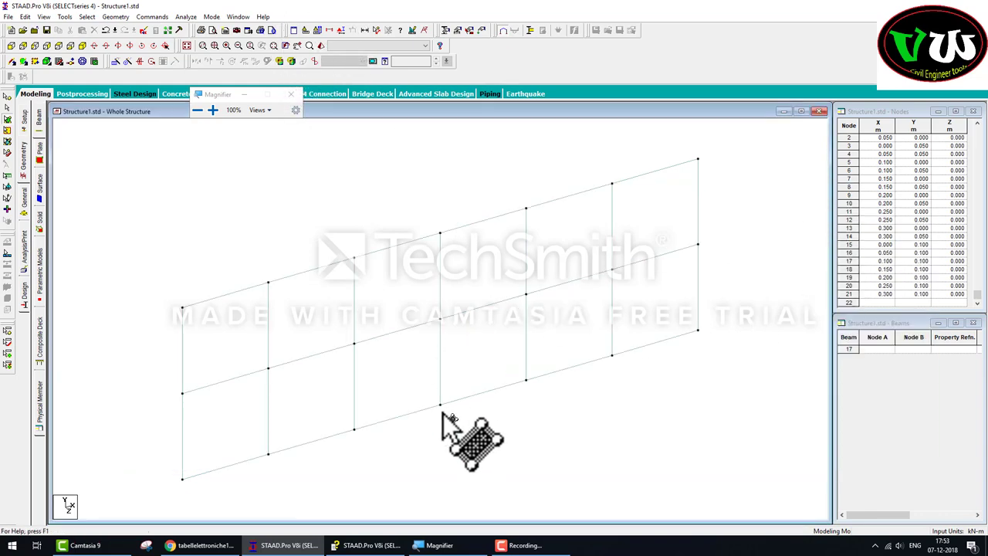
pyautogui.click(368, 544)
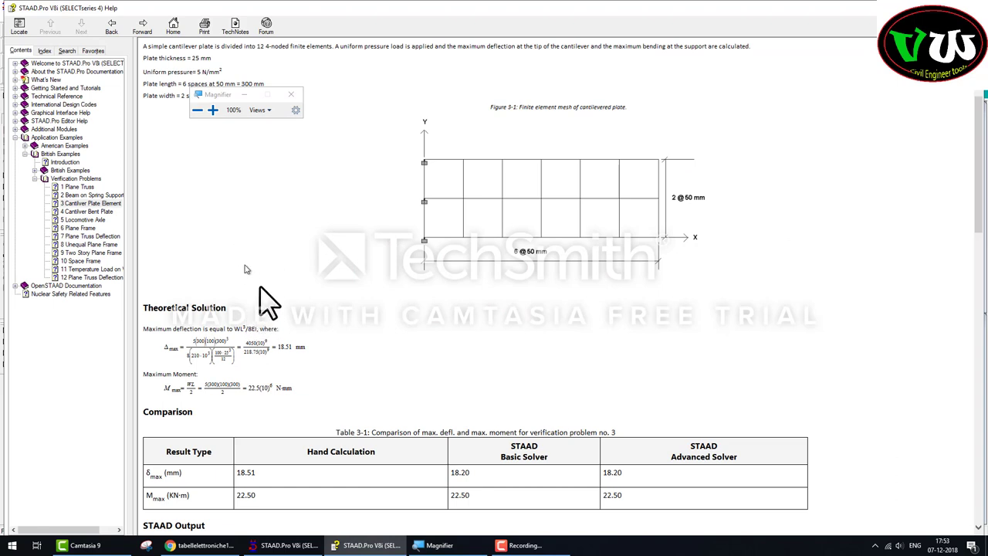
pyautogui.moveTo(232, 91); pyautogui.dragTo(342, 72)
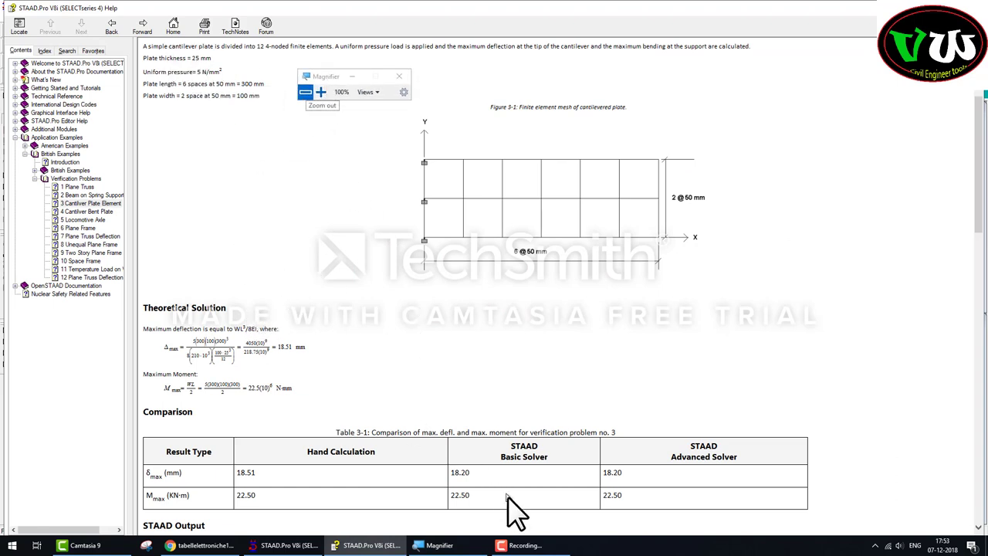
pyautogui.click(307, 542)
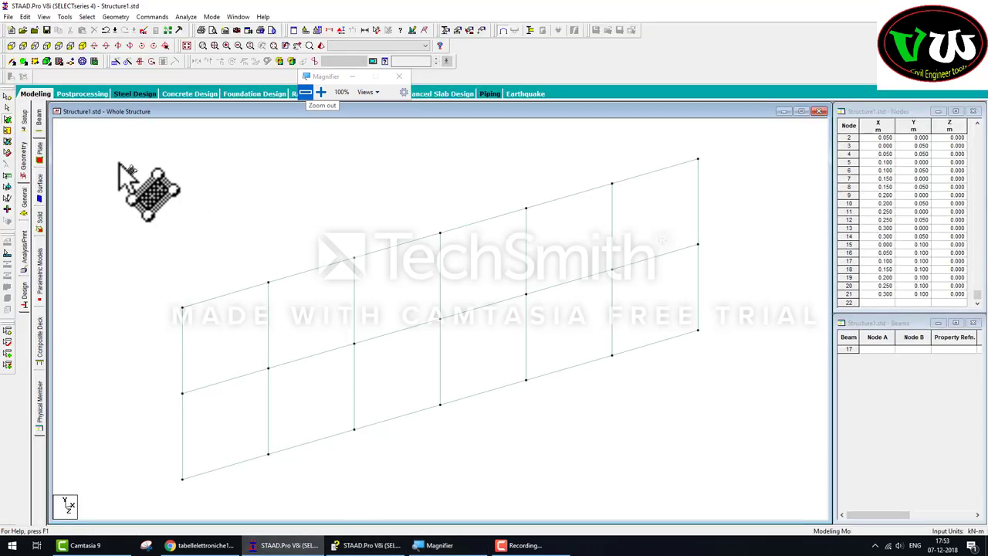
# Accept the auto-save prompt and save the modified model.
pyautogui.click(25, 199)
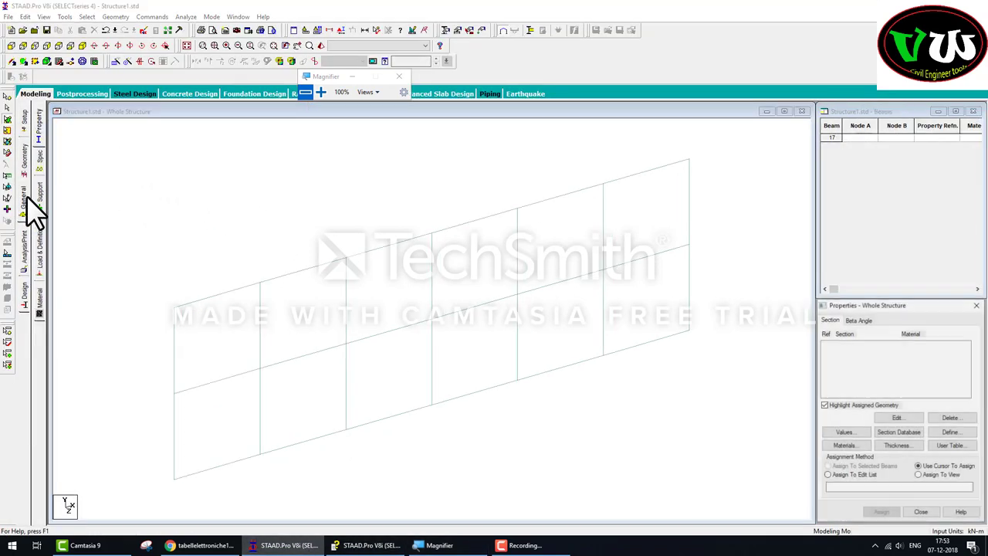
pyautogui.click(907, 448)
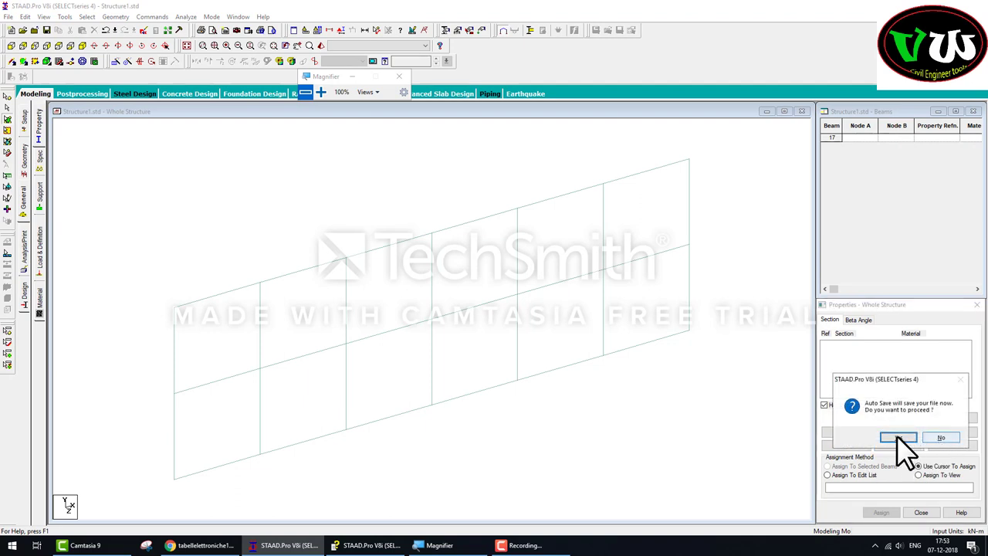
pyautogui.click(897, 438)
pyautogui.click(434, 283)
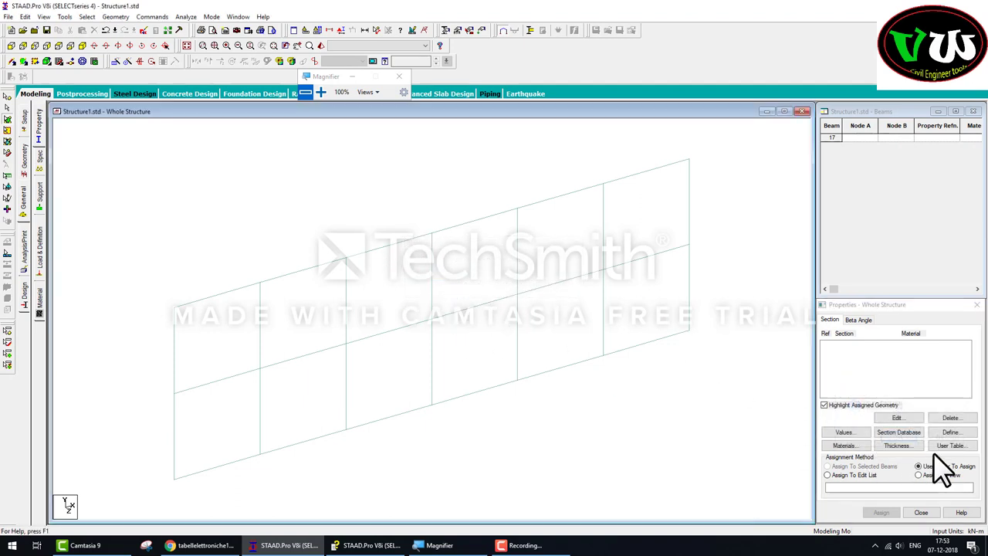
# Add a 0.050 m concrete plate thickness and assign it to all plates in view.
pyautogui.click(896, 445)
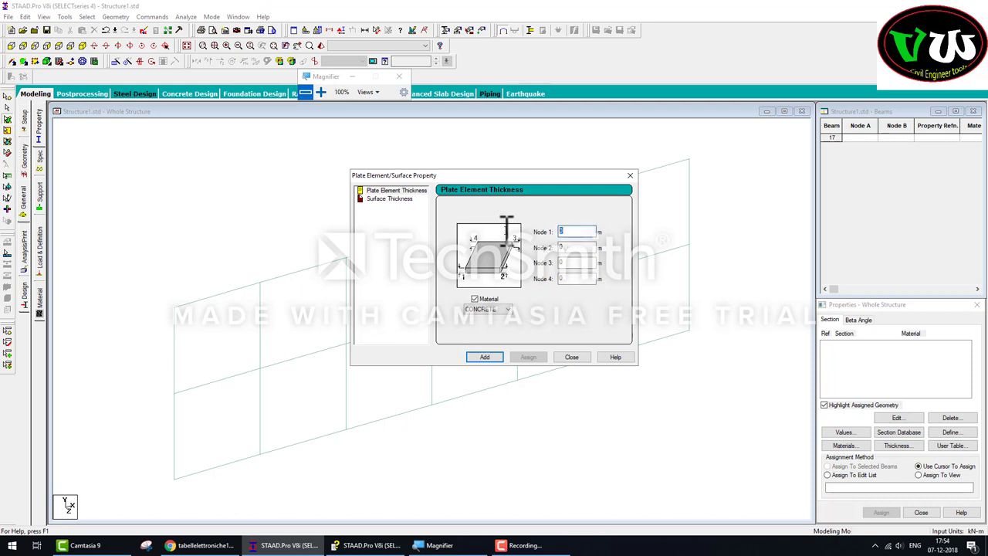
pyautogui.write('.050')
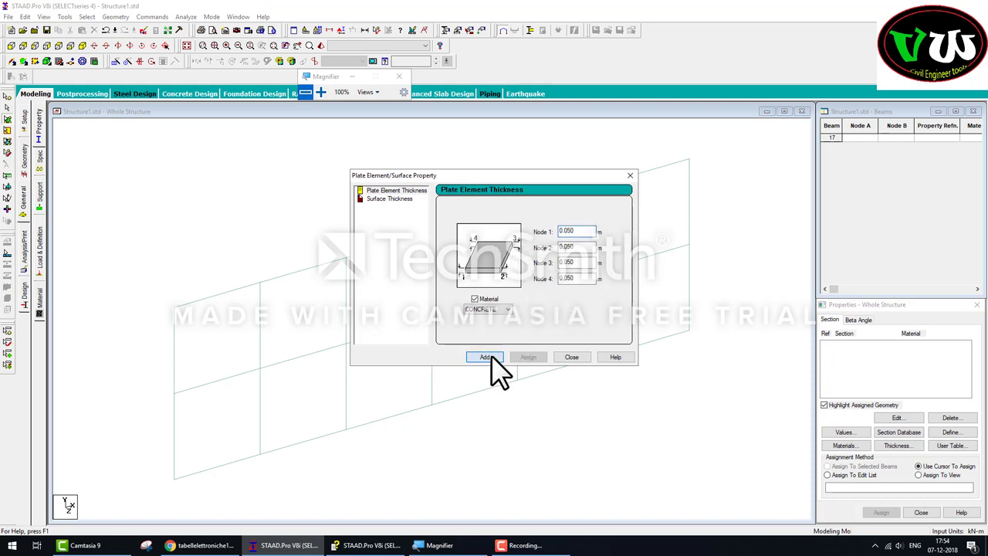
pyautogui.click(485, 356)
pyautogui.click(571, 356)
pyautogui.click(919, 474)
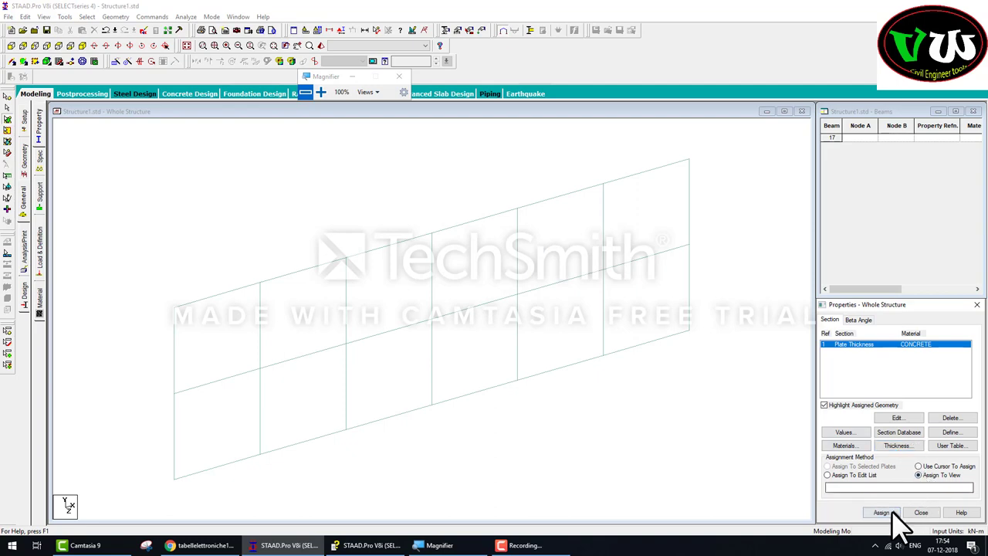
pyautogui.click(880, 512)
pyautogui.click(891, 441)
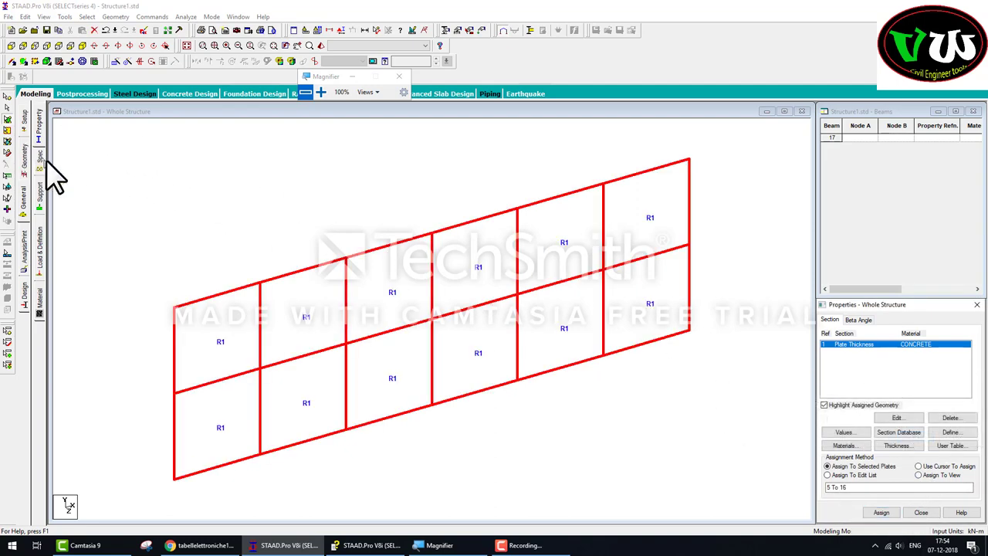
pyautogui.click(40, 203)
pyautogui.click(369, 545)
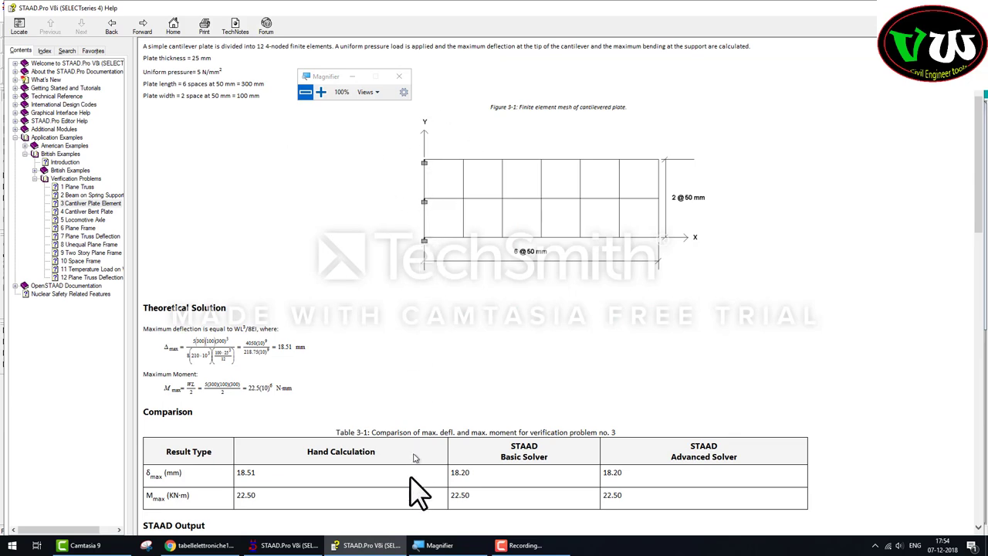
# Create fixed Support 2 and assign it to left-edge nodes 1, 3 and 15.
pyautogui.click(364, 545)
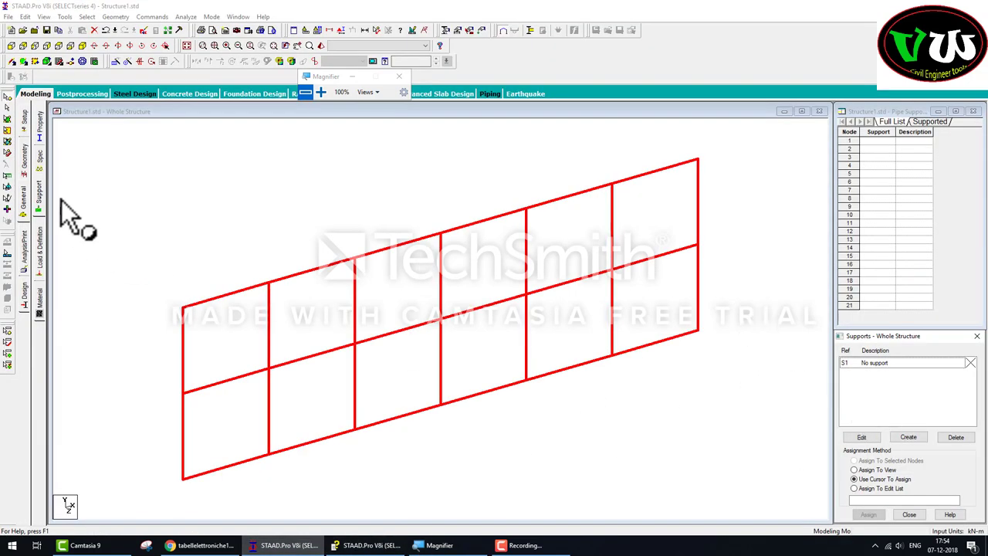
pyautogui.click(907, 438)
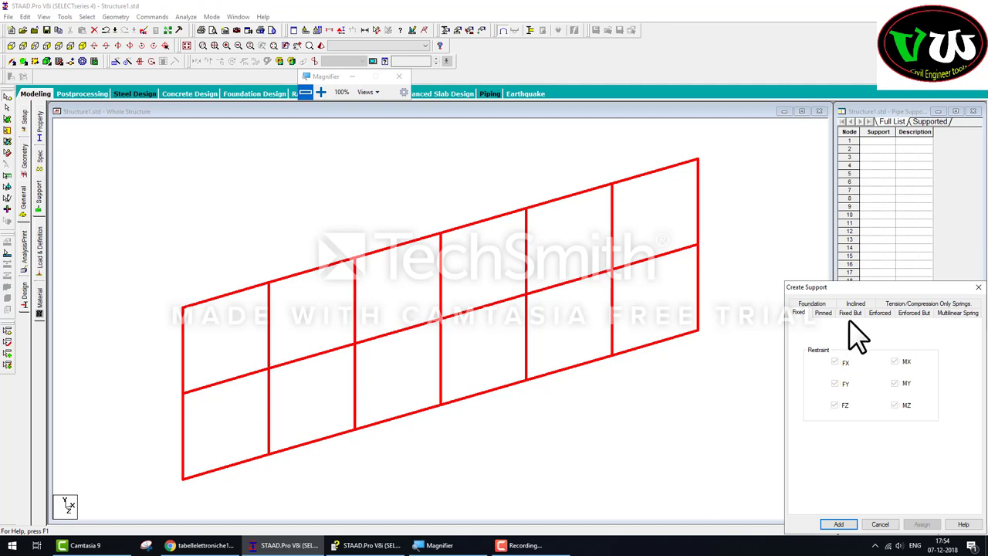
pyautogui.click(847, 523)
pyautogui.click(872, 372)
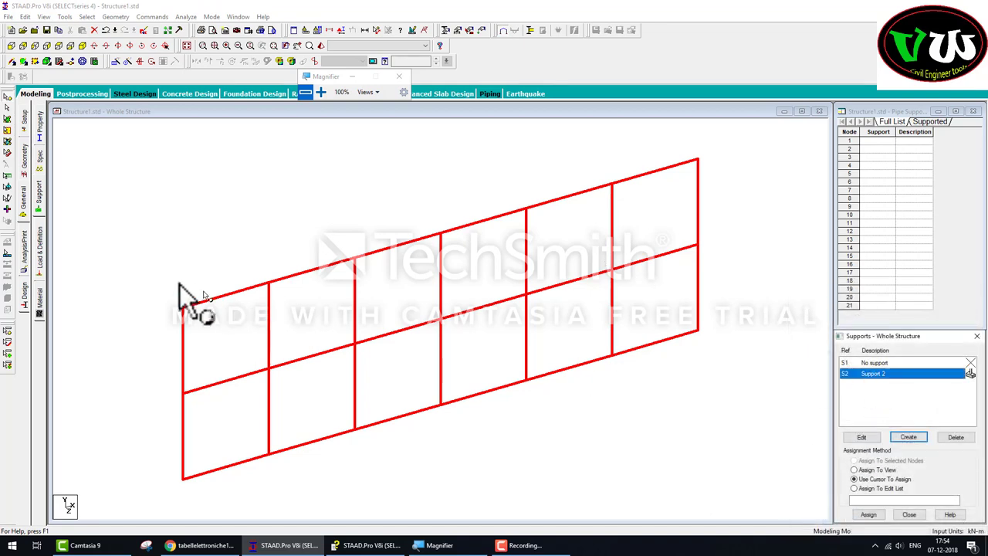
pyautogui.moveTo(138, 274); pyautogui.dragTo(241, 522)
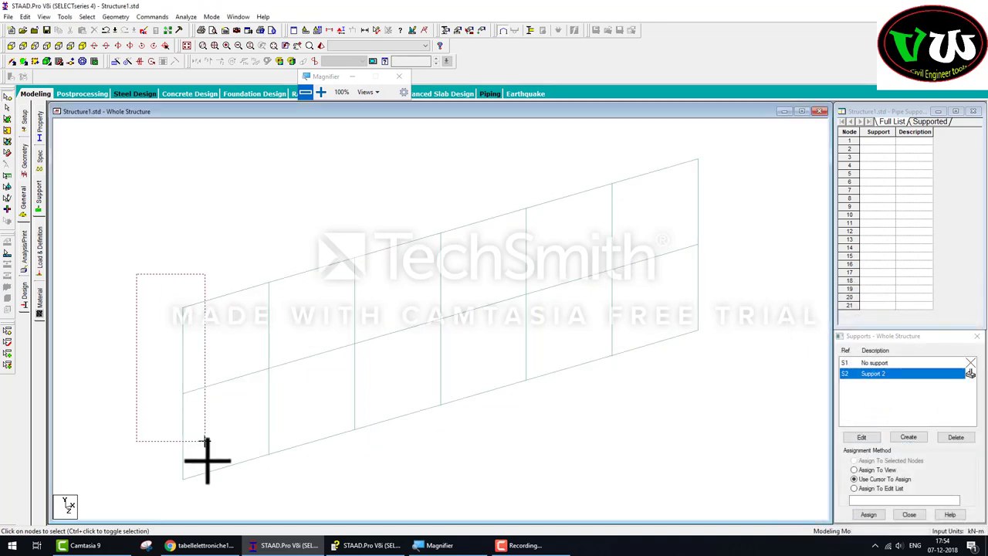
pyautogui.click(868, 514)
pyautogui.click(897, 452)
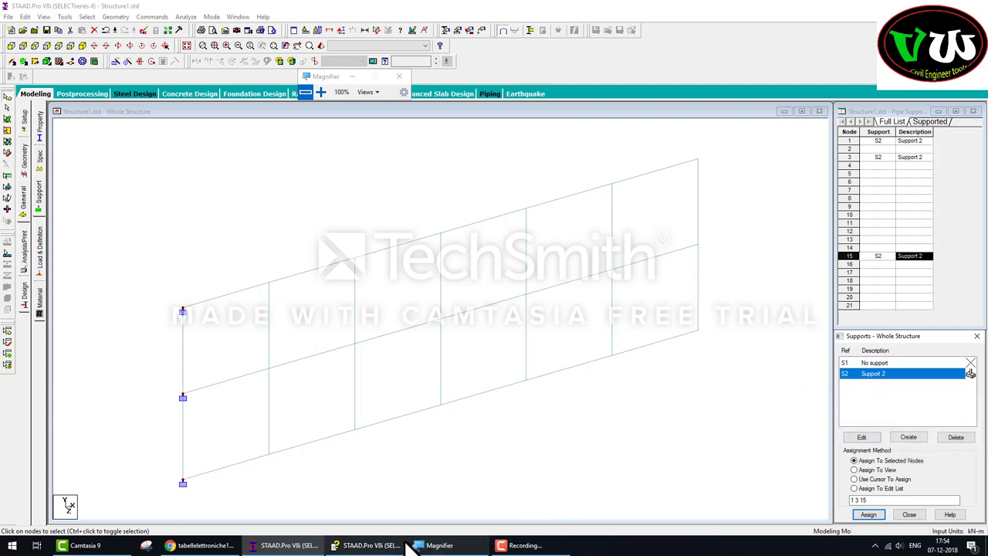
# Review the verification problem in Help, then return to the model.
pyautogui.click(367, 544)
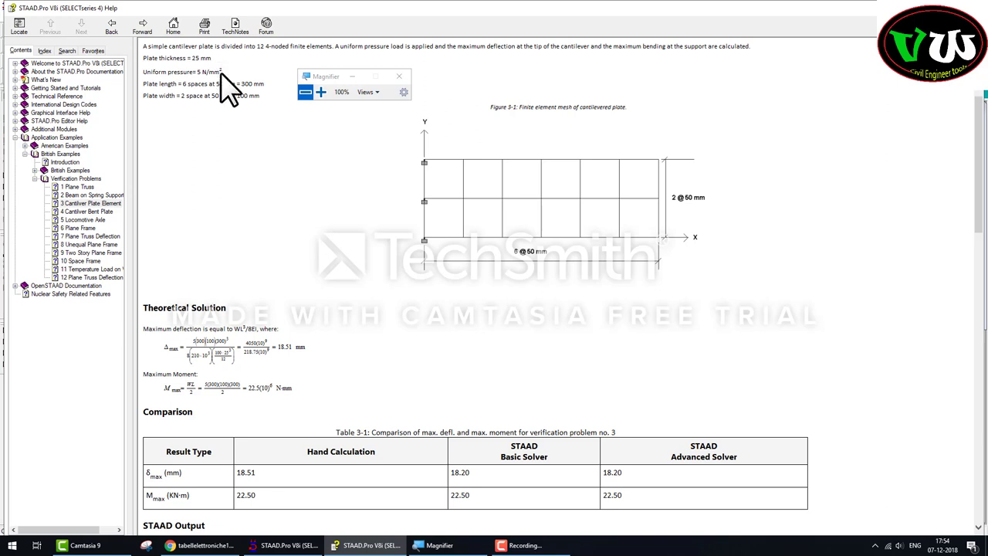
pyautogui.click(286, 545)
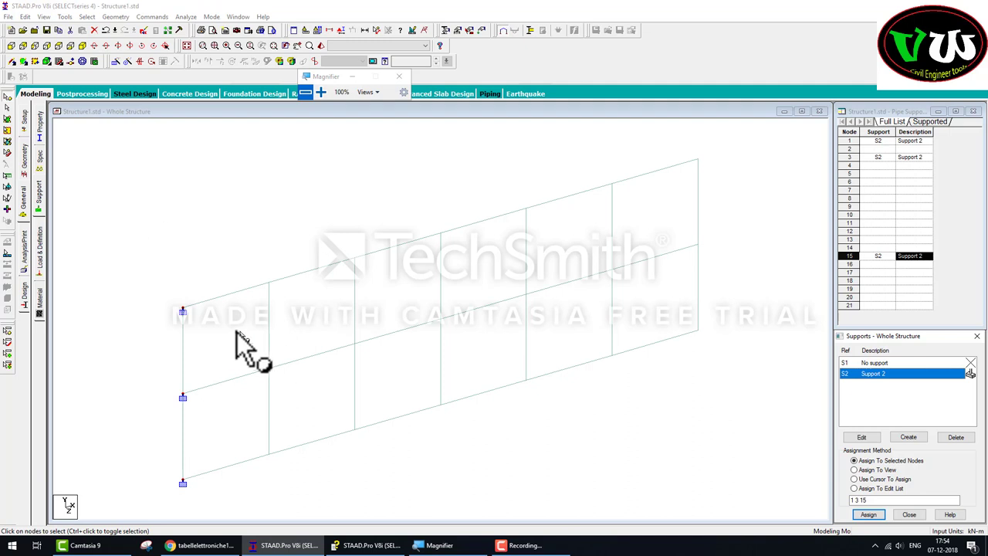
pyautogui.click(39, 254)
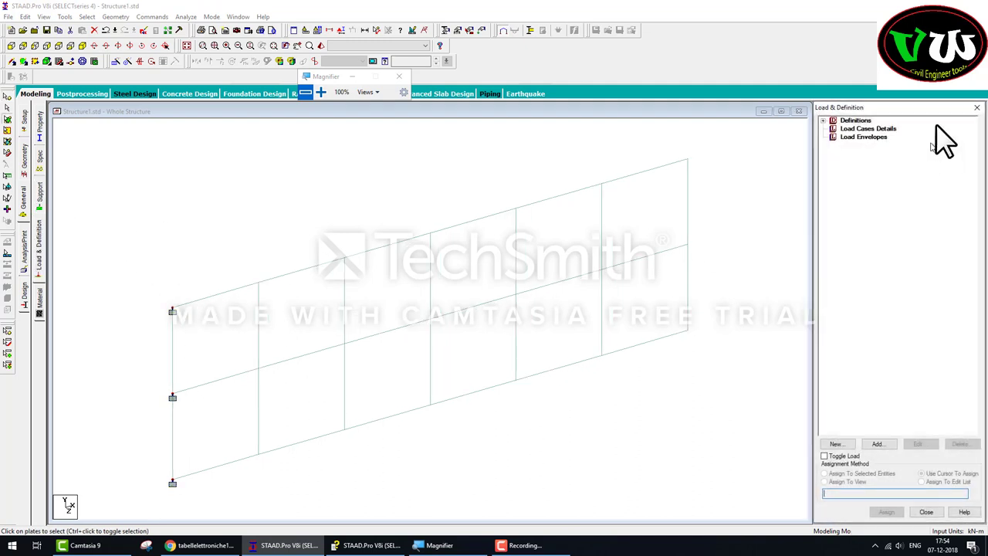
# Create load case 1 of type Dead titled 'dead'.
pyautogui.click(872, 128)
pyautogui.click(876, 443)
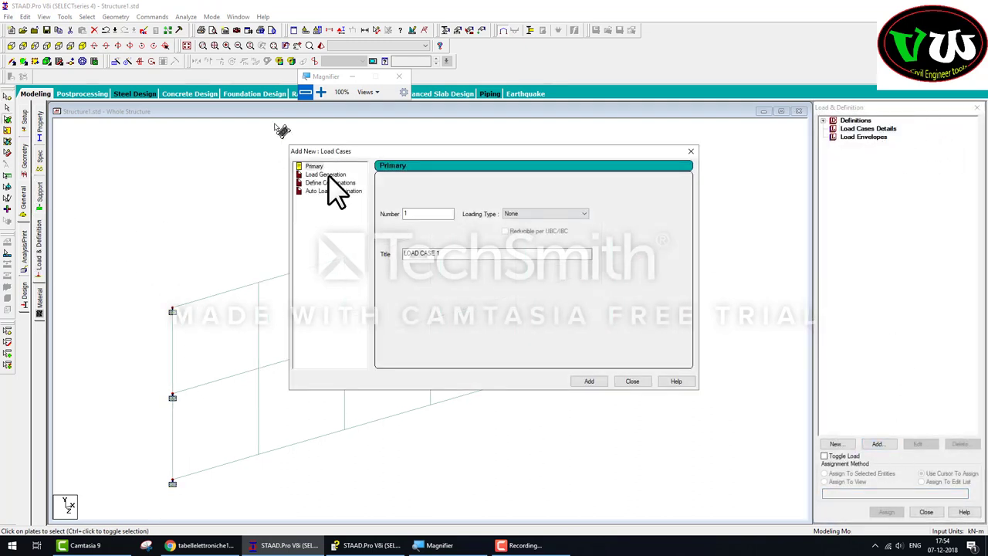
pyautogui.click(511, 216)
pyautogui.click(509, 223)
pyautogui.moveTo(447, 253); pyautogui.dragTo(345, 259)
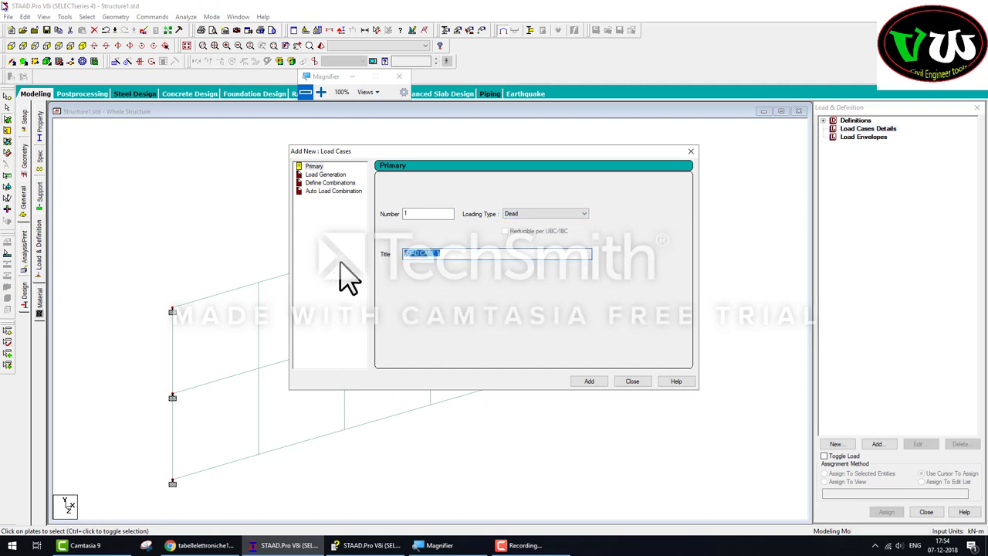
pyautogui.write('dead')
pyautogui.click(598, 380)
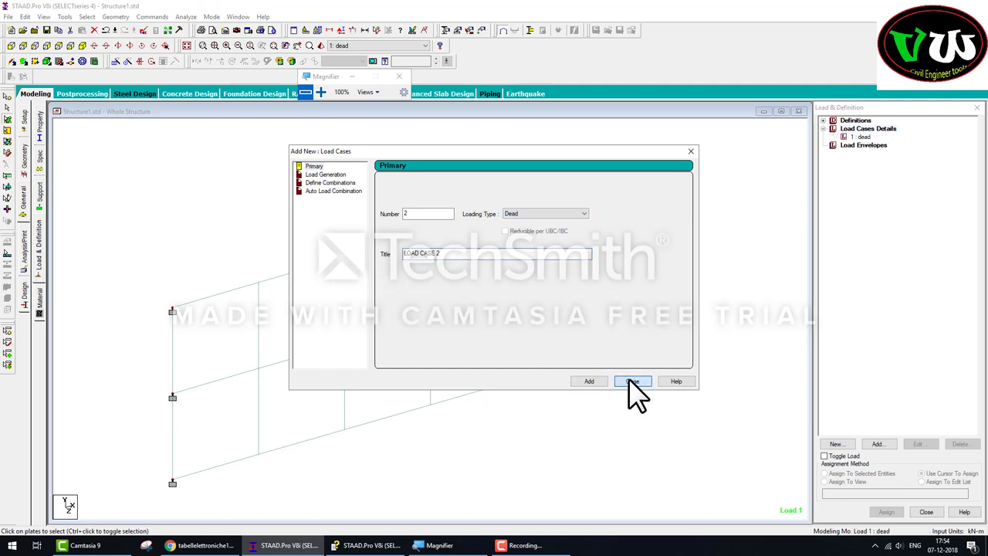
pyautogui.click(630, 380)
# Start a full-plate GZ pressure, check the pressure value in Help, then cancel the load item.
pyautogui.click(859, 138)
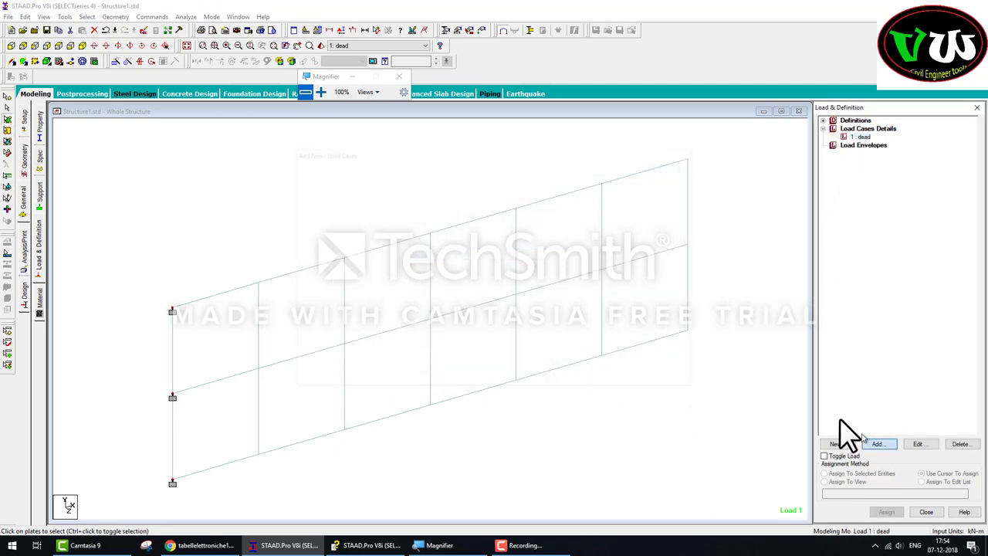
pyautogui.click(877, 444)
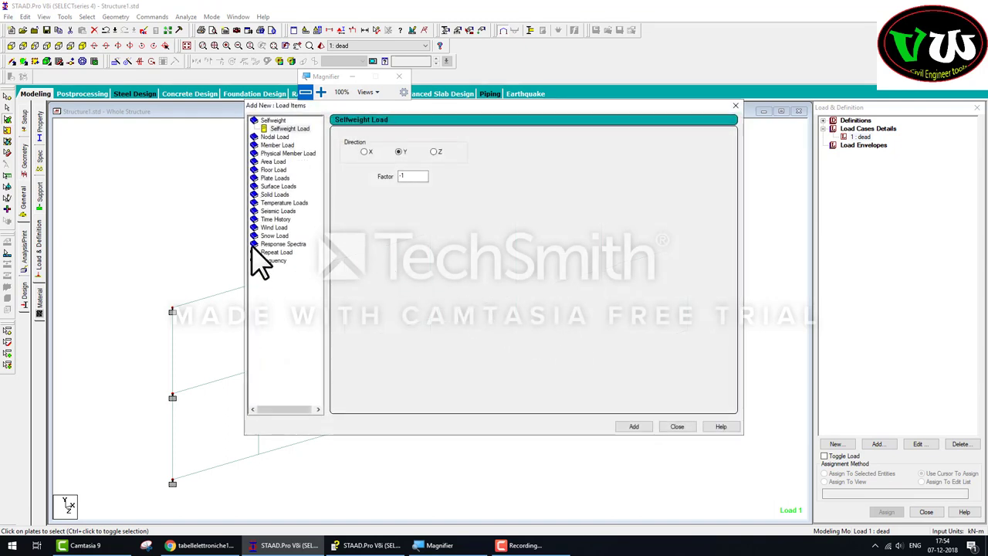
pyautogui.click(278, 177)
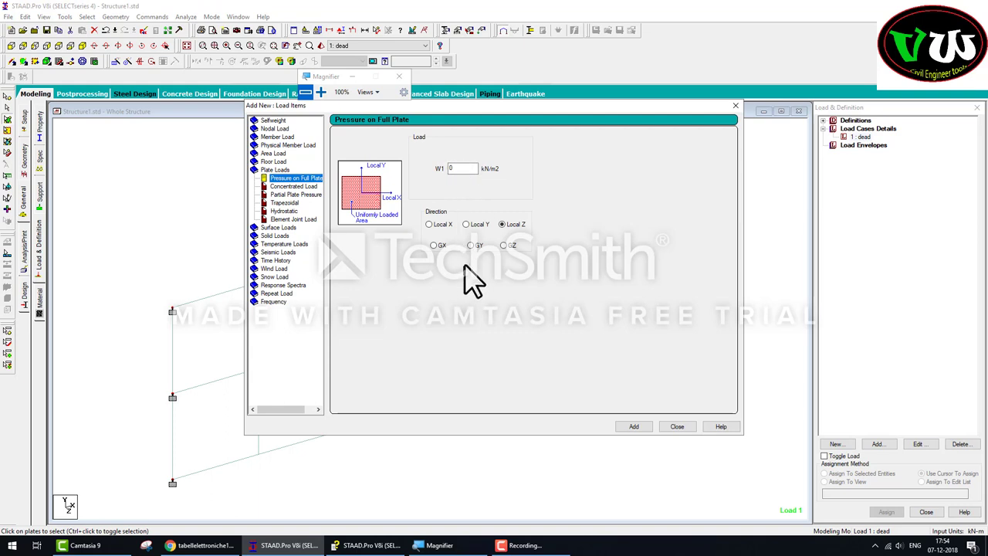
pyautogui.click(503, 246)
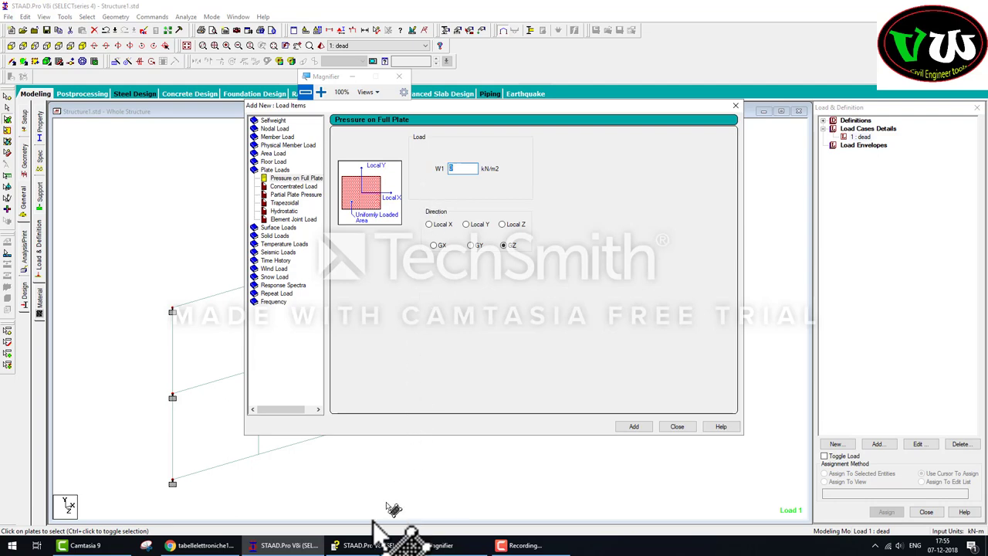
pyautogui.click(369, 546)
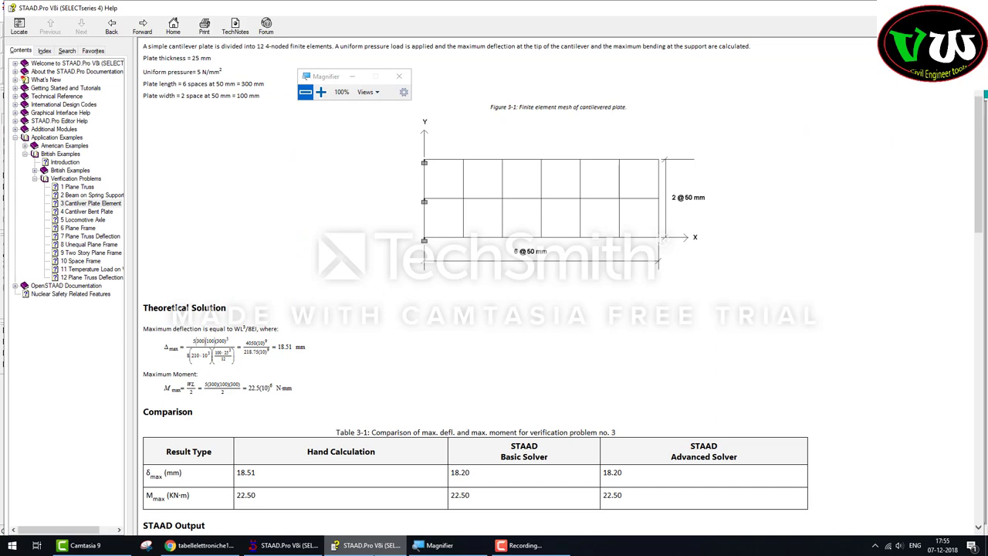
pyautogui.hotkey('alt', 'Tab')
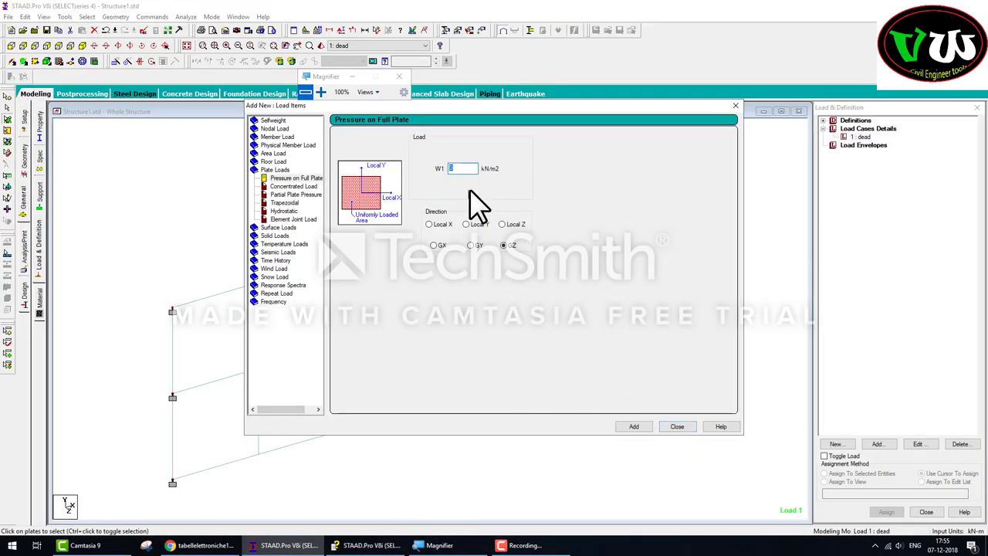
pyautogui.click(673, 426)
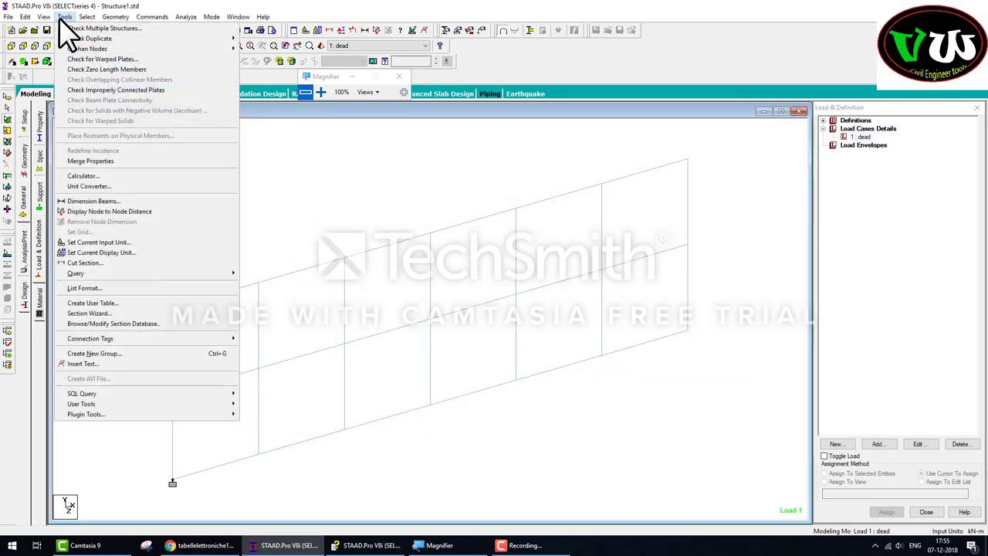
pyautogui.click(65, 17)
pyautogui.click(104, 186)
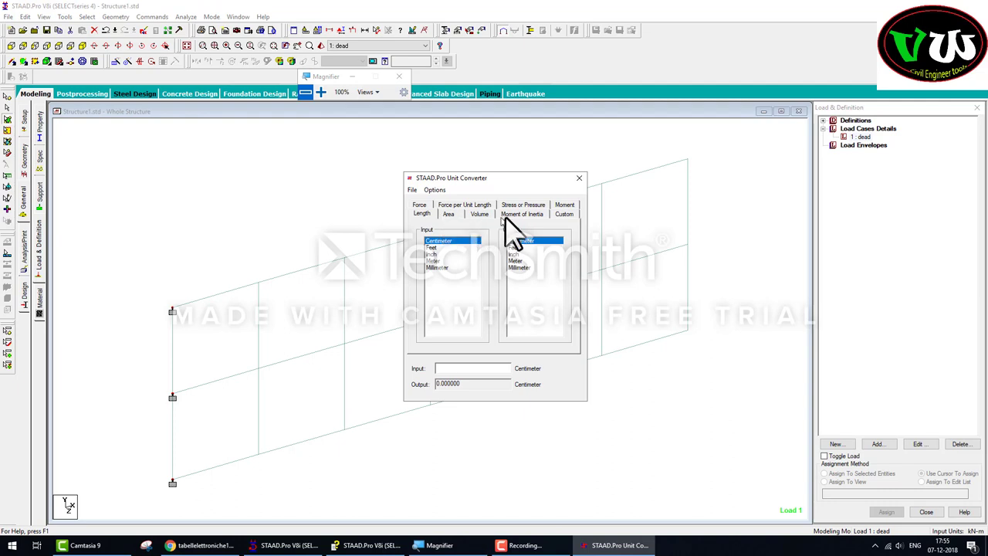
pyautogui.click(524, 205)
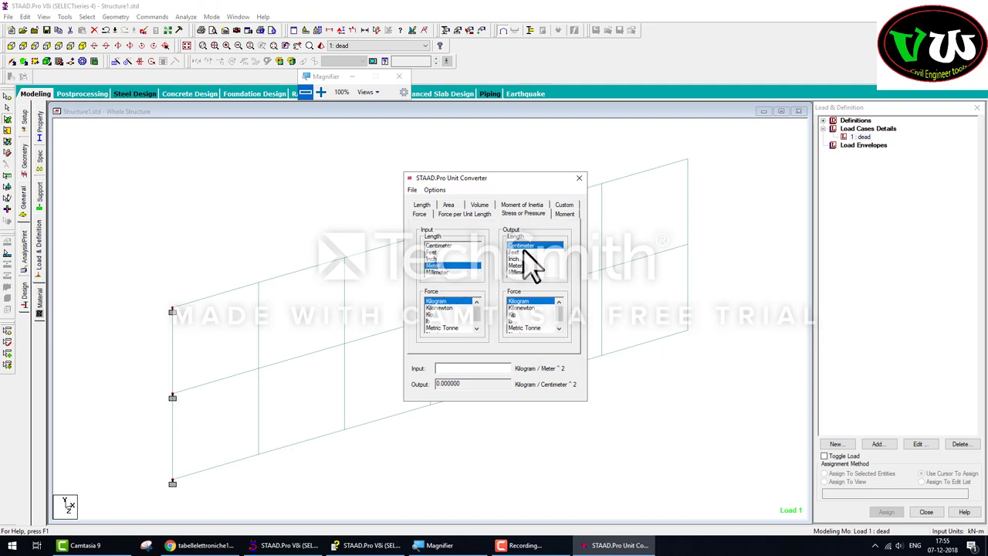
pyautogui.click(453, 308)
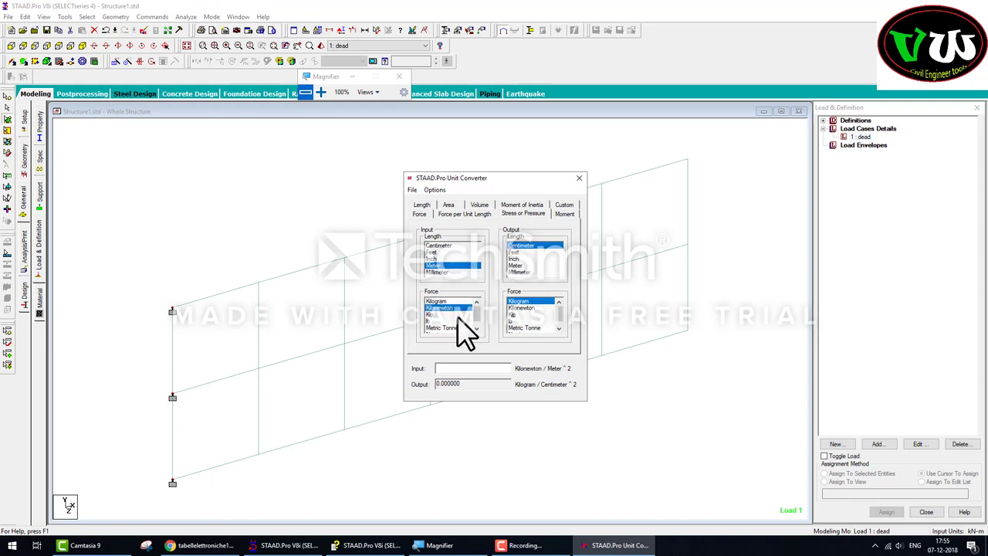
pyautogui.click(520, 272)
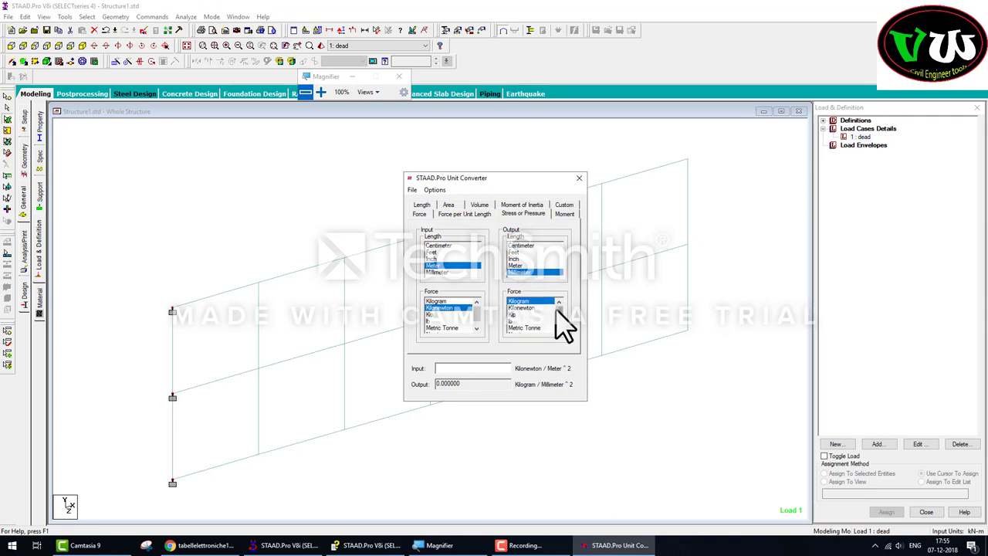
pyautogui.scroll(-1, 556, 309)
pyautogui.click(518, 328)
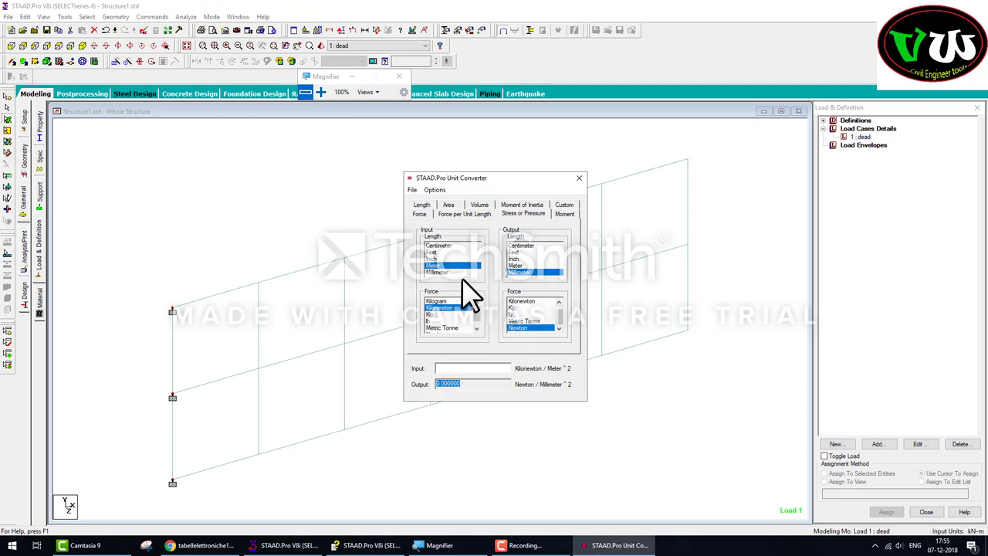
pyautogui.click(439, 272)
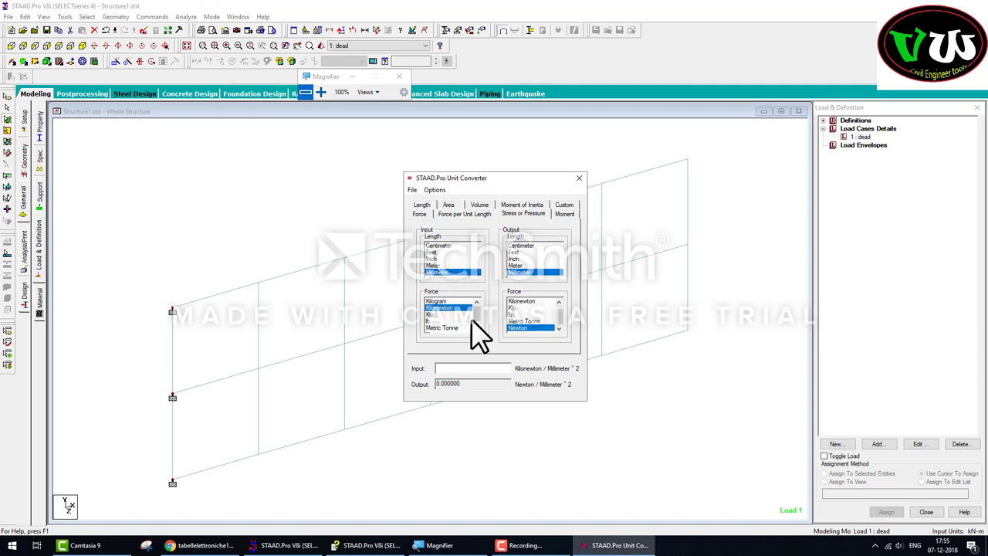
pyautogui.moveTo(471, 322); pyautogui.dragTo(477, 329)
pyautogui.click(515, 265)
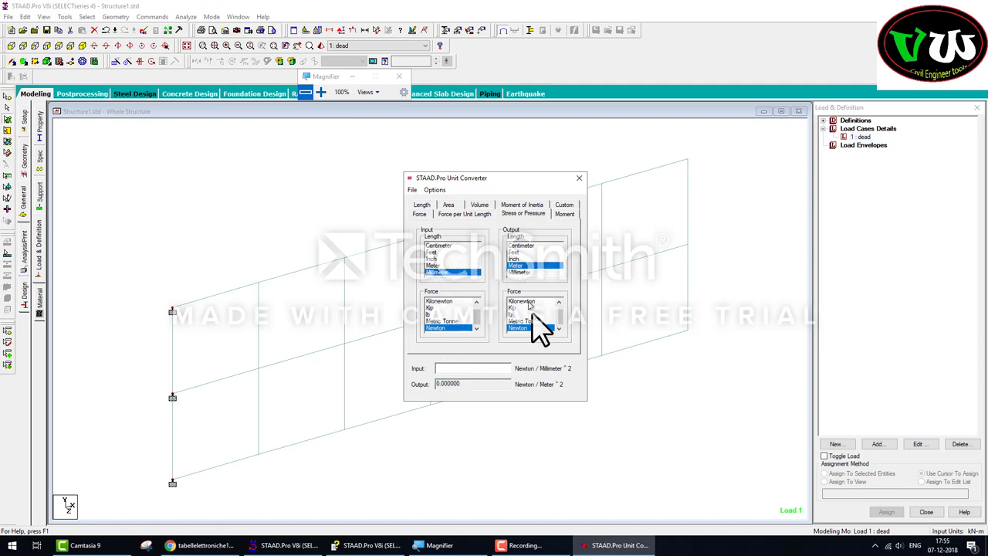
pyautogui.click(522, 300)
pyautogui.write('5')
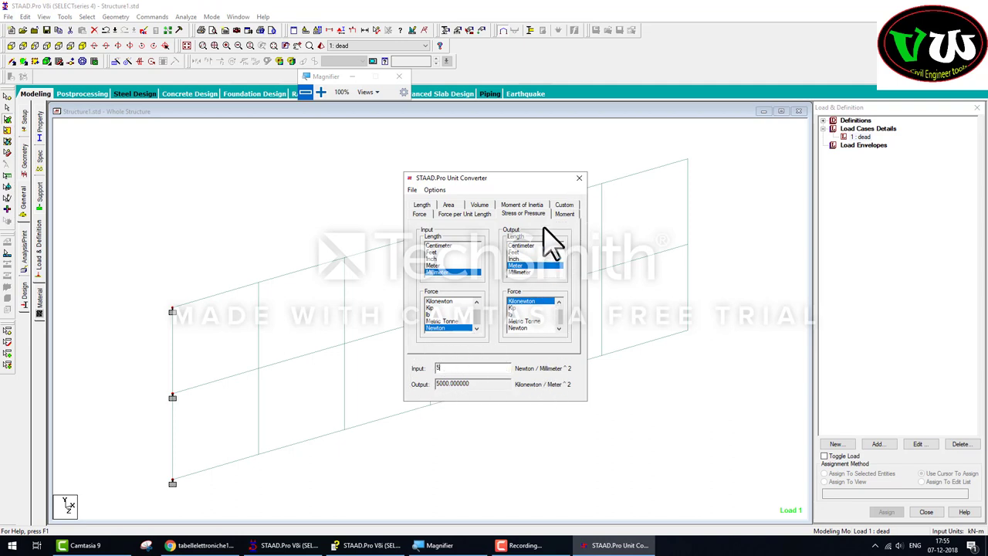
pyautogui.click(579, 178)
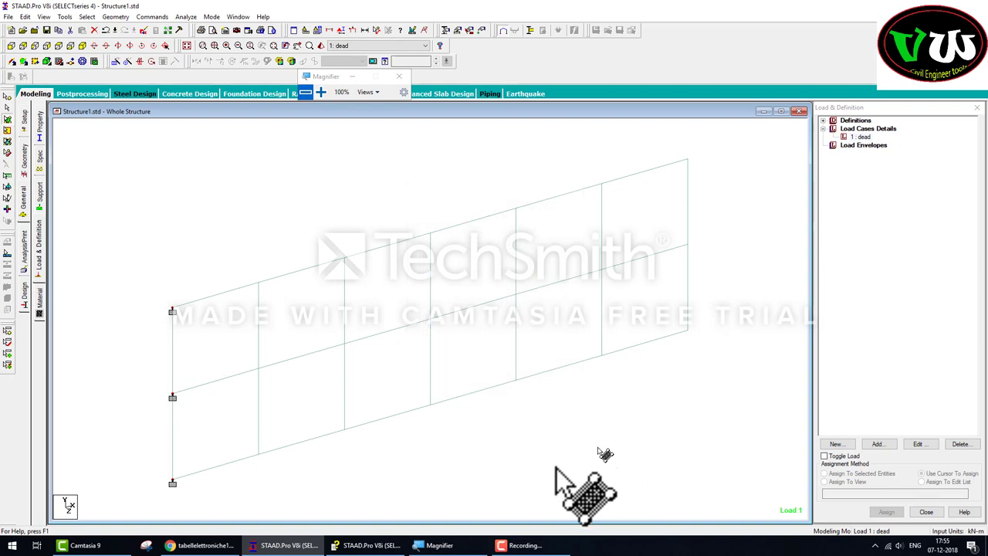
# Add a 5000 kN/m² full-plate pressure along GZ to the dead load case.
pyautogui.click(858, 137)
pyautogui.click(877, 443)
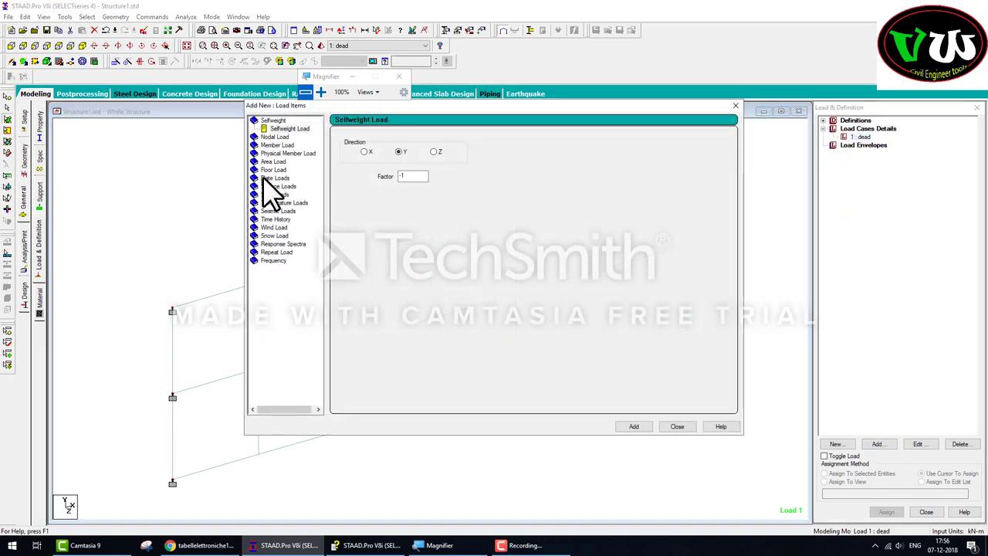
pyautogui.click(263, 179)
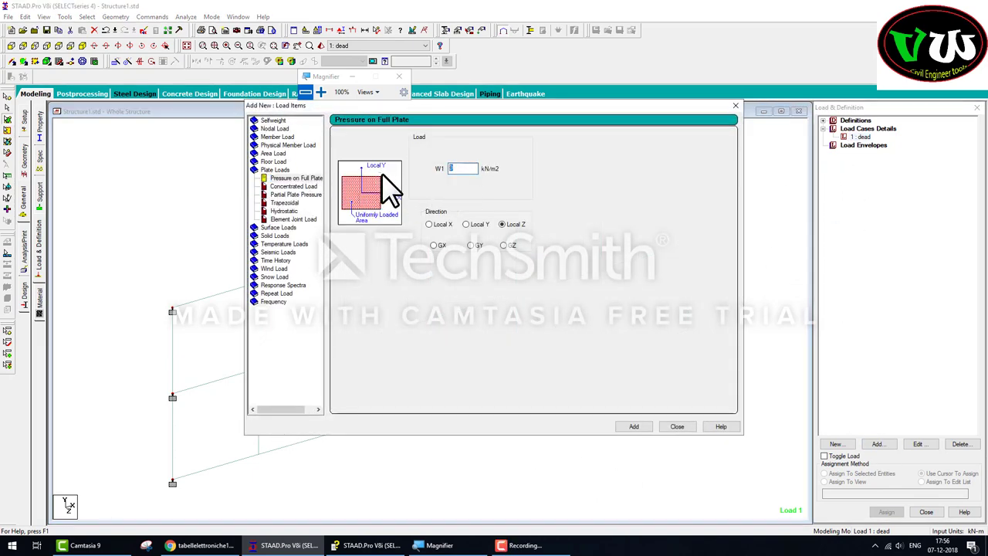
pyautogui.write('000')
pyautogui.click(503, 245)
pyautogui.click(634, 429)
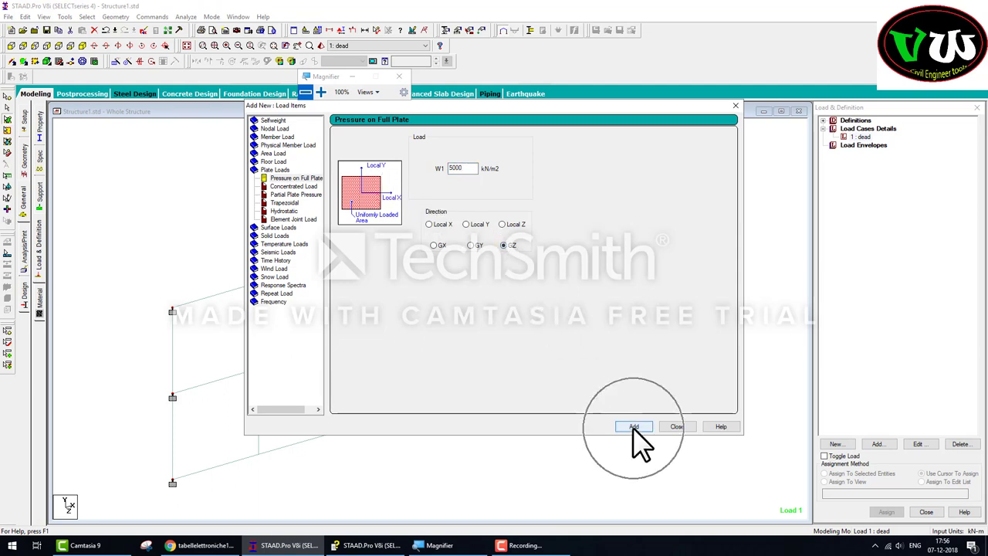
pyautogui.click(677, 427)
# Assign the pressure load to every plate in view, plates 5 to 16.
pyautogui.click(891, 145)
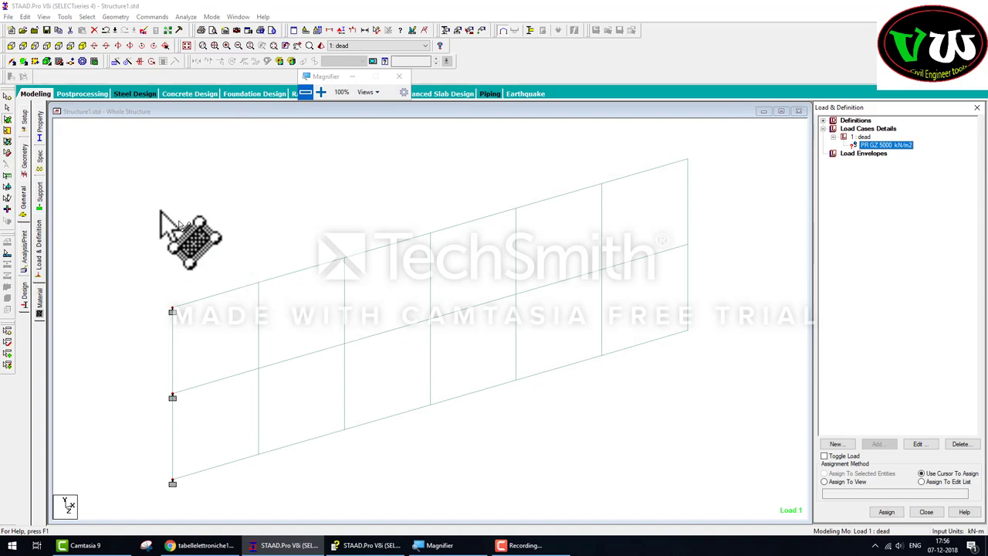
pyautogui.moveTo(161, 212); pyautogui.dragTo(698, 509)
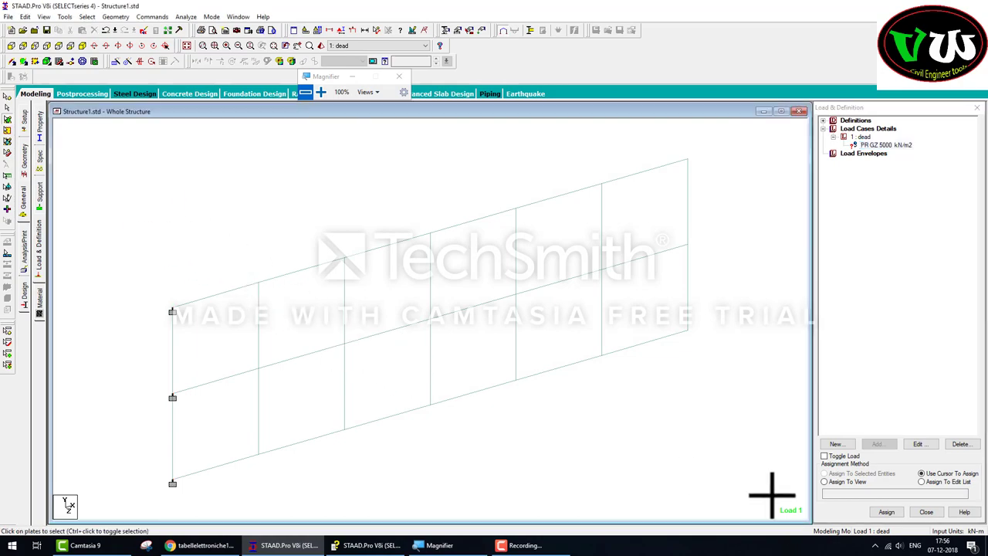
pyautogui.click(824, 482)
pyautogui.click(886, 512)
pyautogui.click(915, 339)
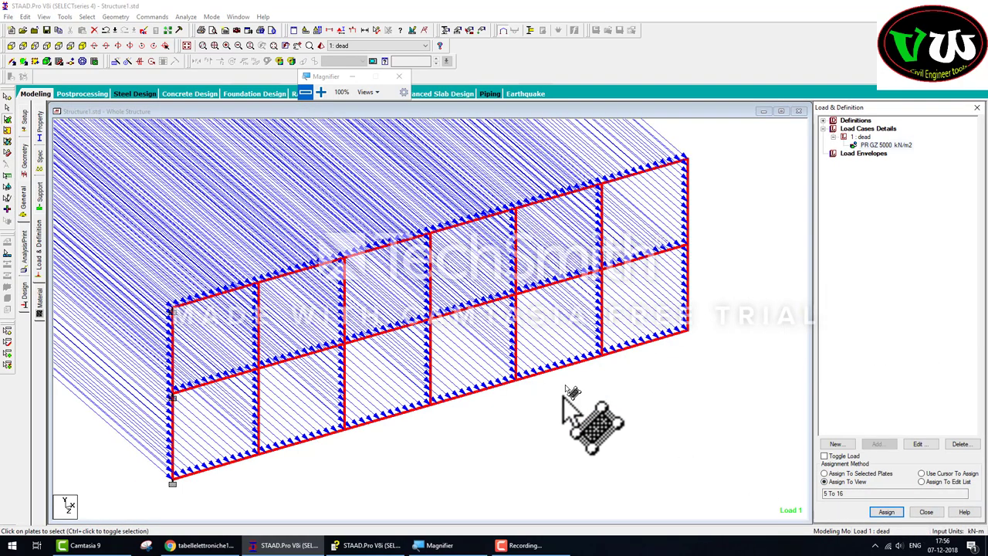
pyautogui.press('Down')
pyautogui.press('Down')
pyautogui.press('Down')
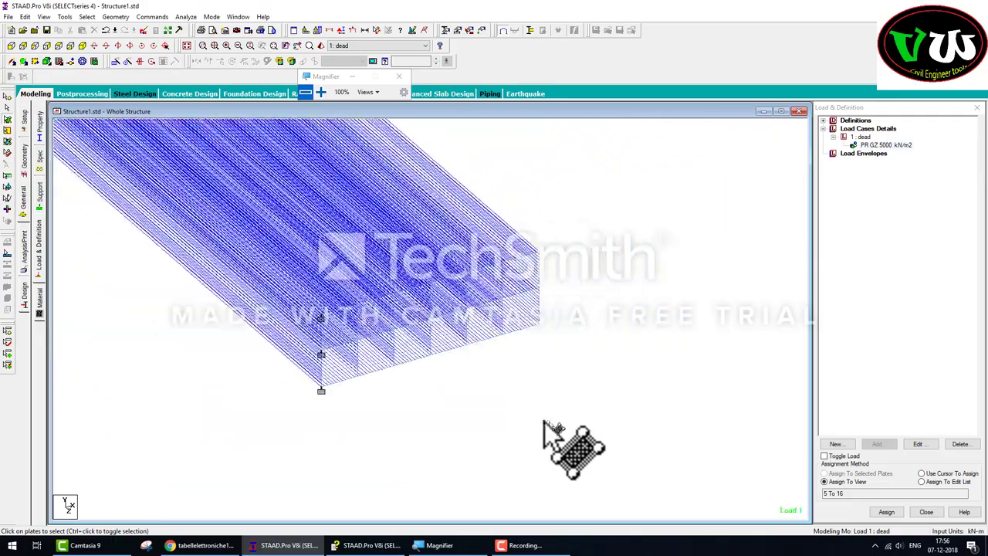
pyautogui.press('Down')
pyautogui.press('Down')
pyautogui.press('Down')
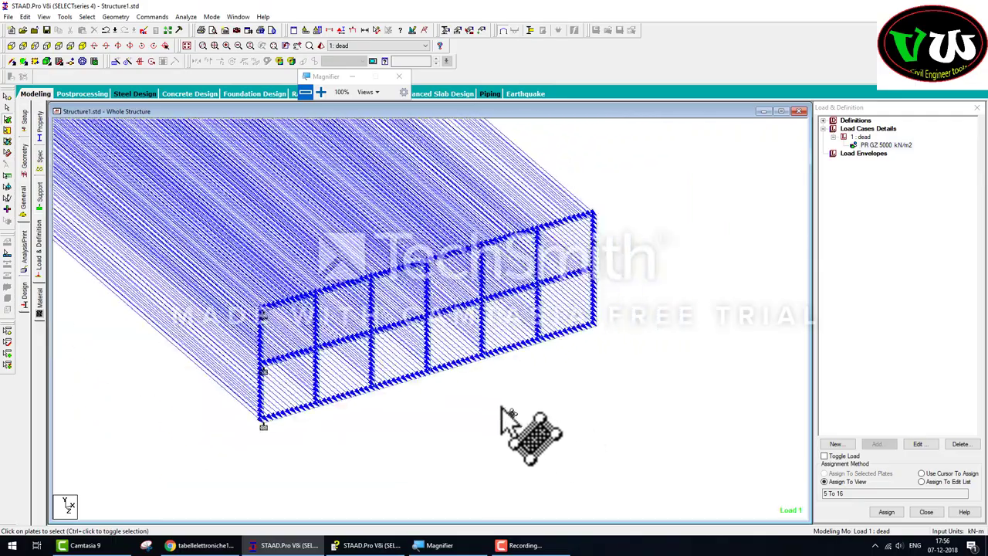
pyautogui.moveTo(282, 276)
pyautogui.mouseDown(button='middle')
pyautogui.moveTo(331, 294)
pyautogui.moveTo(370, 279)
pyautogui.moveTo(320, 144)
pyautogui.mouseUp(button='middle')
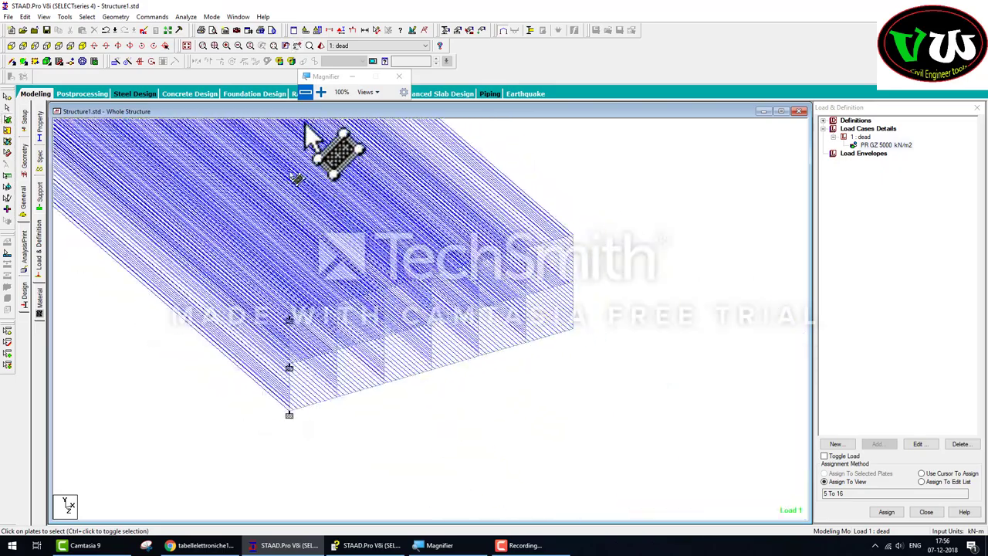
# Set the pressure diagram scale to 80 and assign the 5000 kN/m2 GZ pressure to plates 5–16.
pyautogui.click(345, 32)
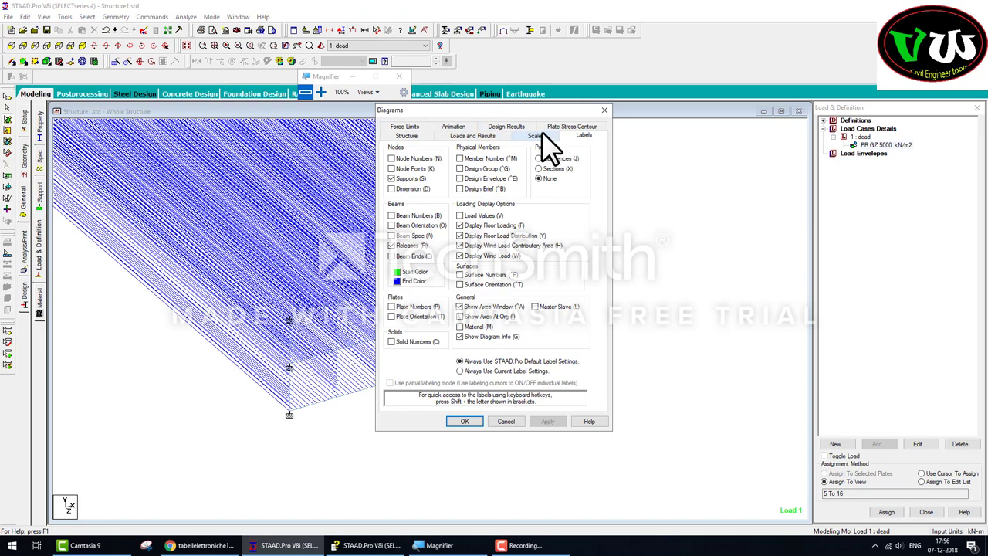
pyautogui.click(541, 135)
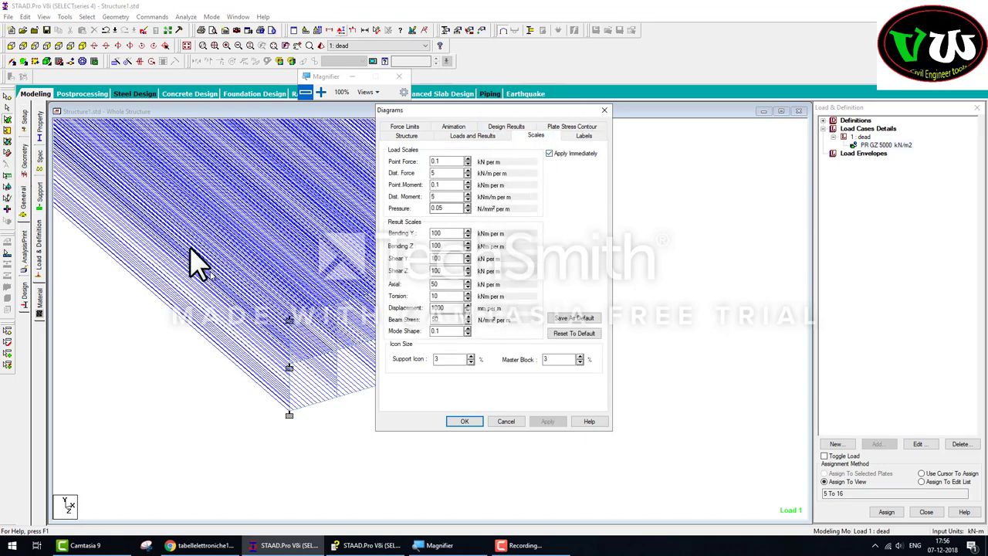
pyautogui.click(467, 205)
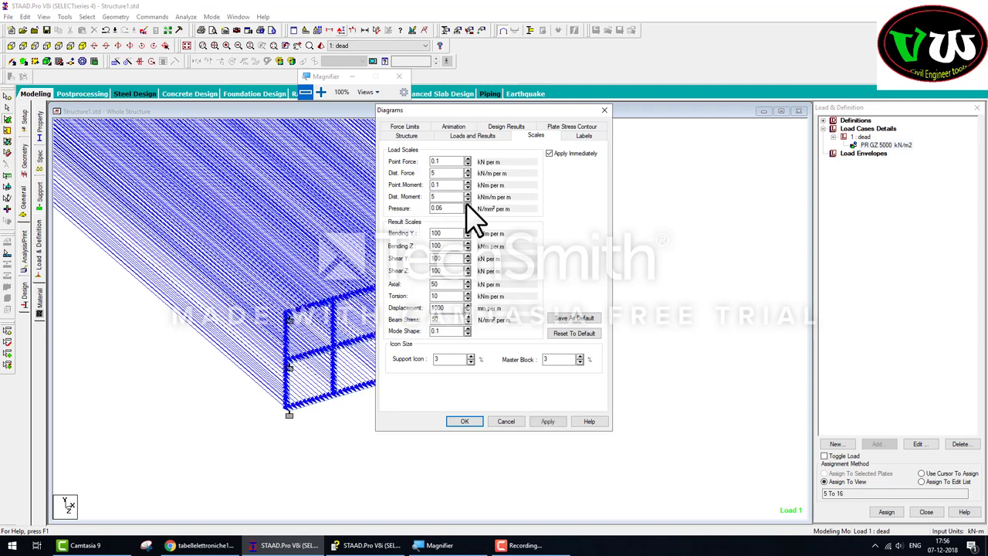
pyautogui.click(468, 211)
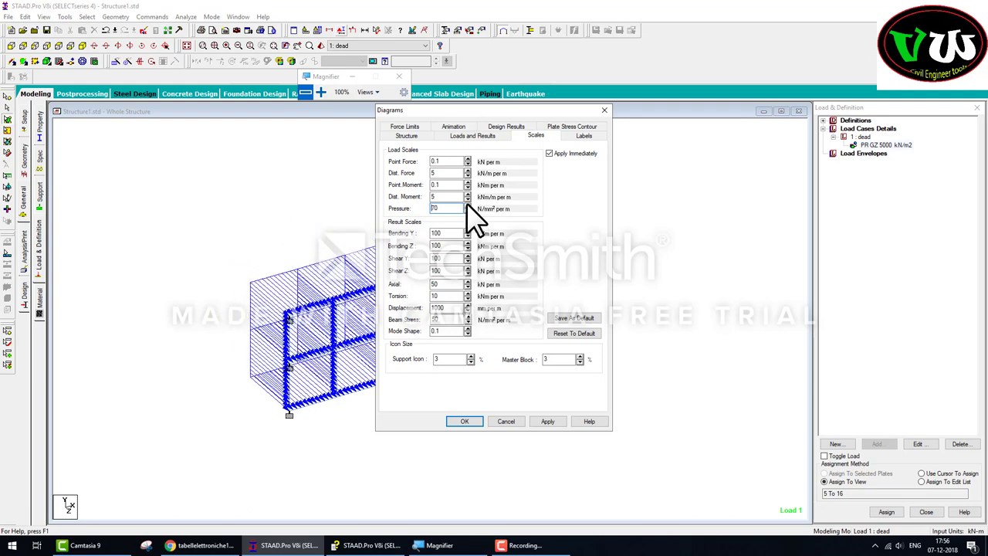
pyautogui.click(468, 421)
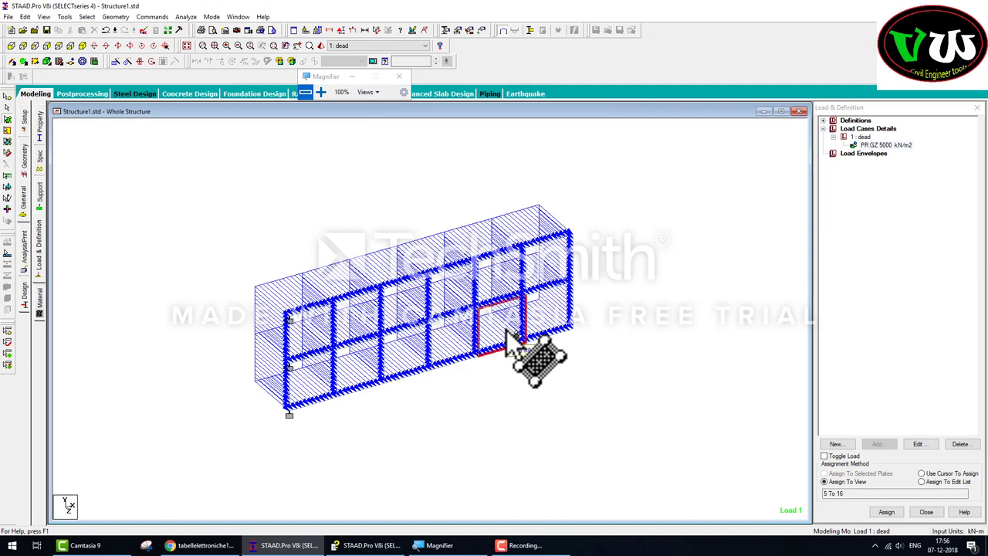
pyautogui.click(506, 329)
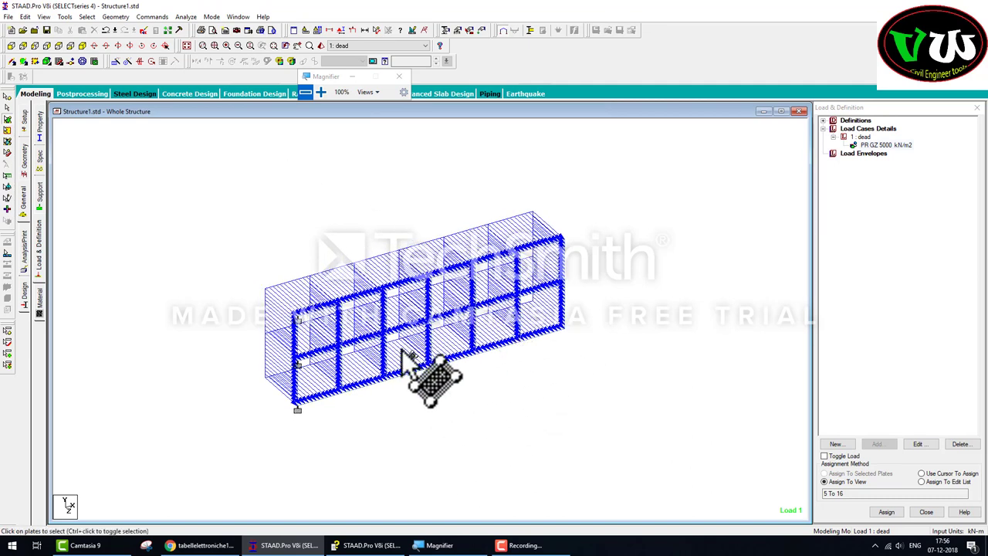
# Run the analysis without adding an analysis command, saving the model first.
pyautogui.click(23, 241)
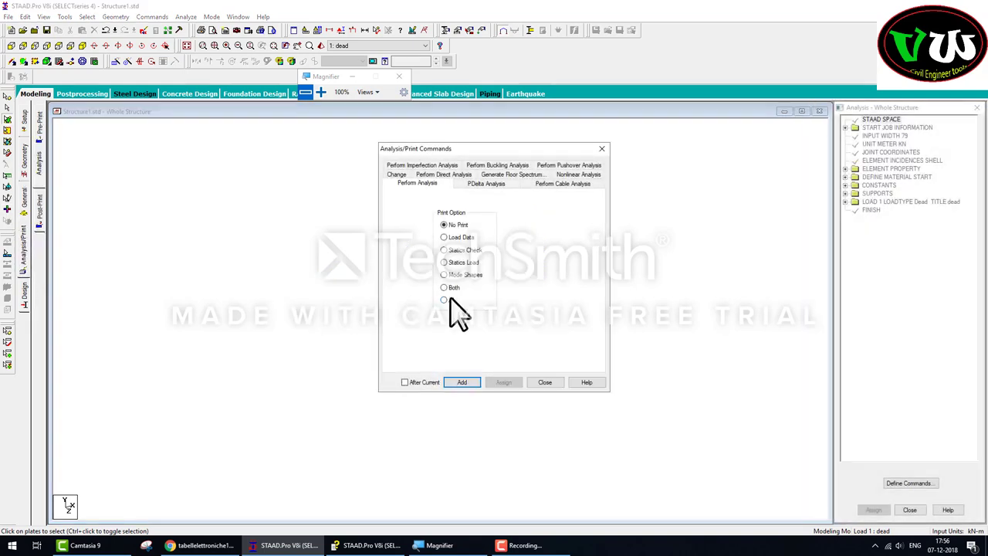
pyautogui.click(545, 383)
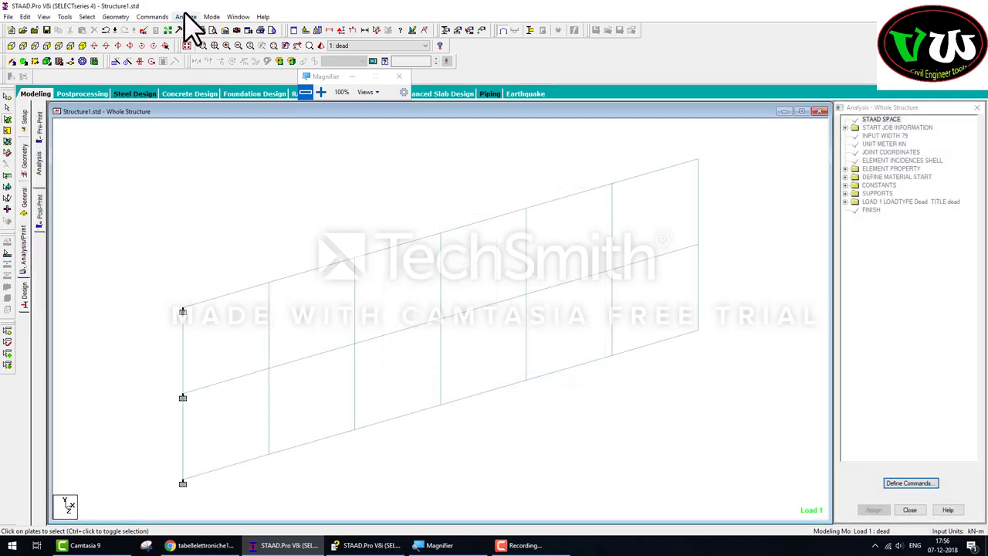
pyautogui.click(186, 17)
pyautogui.click(199, 28)
pyautogui.click(433, 285)
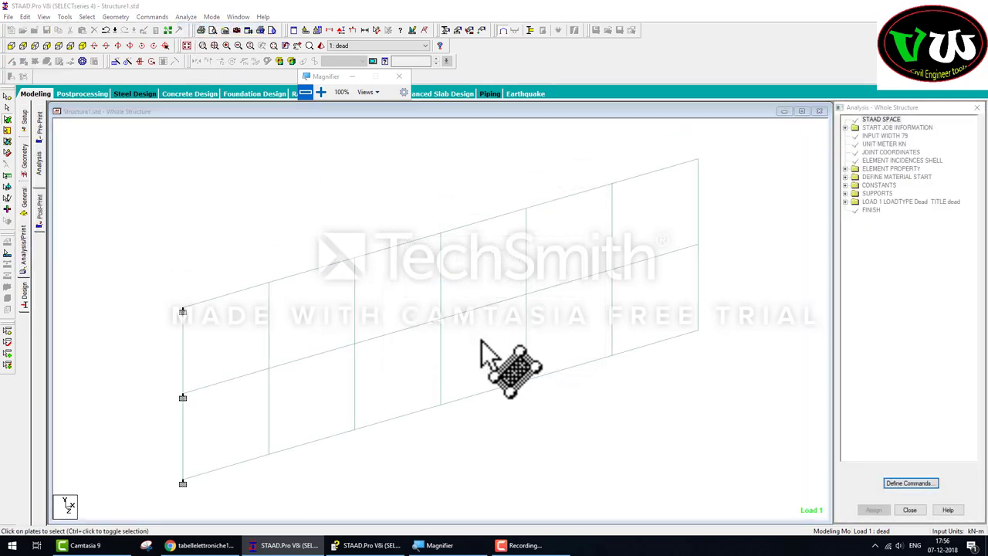
pyautogui.click(599, 382)
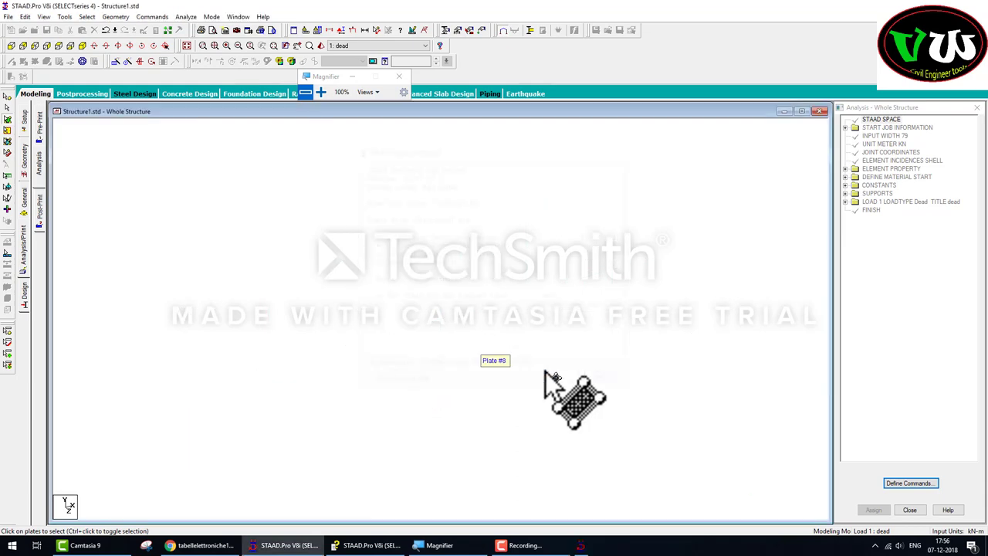
# Open the output file and find the error about the missing analysis command in load case 1.
pyautogui.click(190, 61)
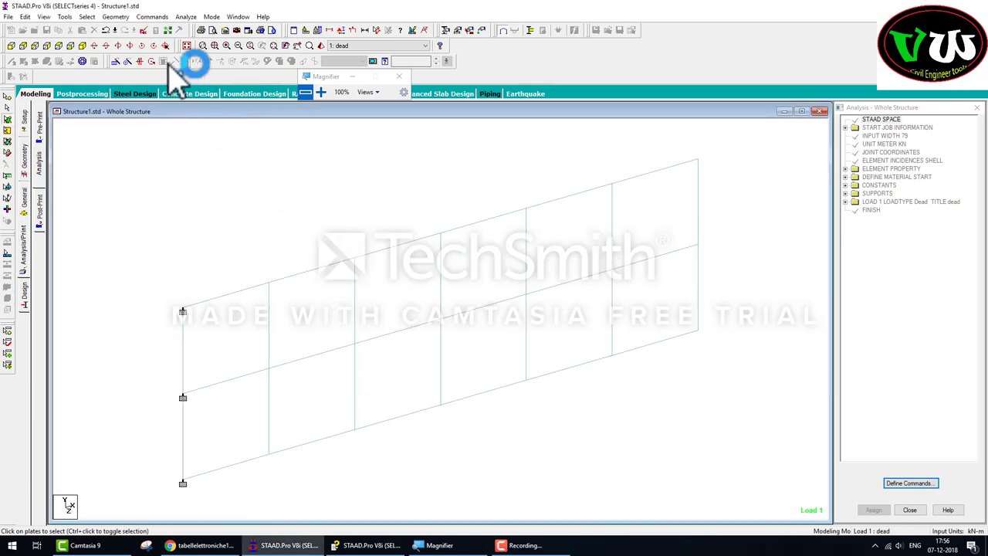
pyautogui.click(92, 81)
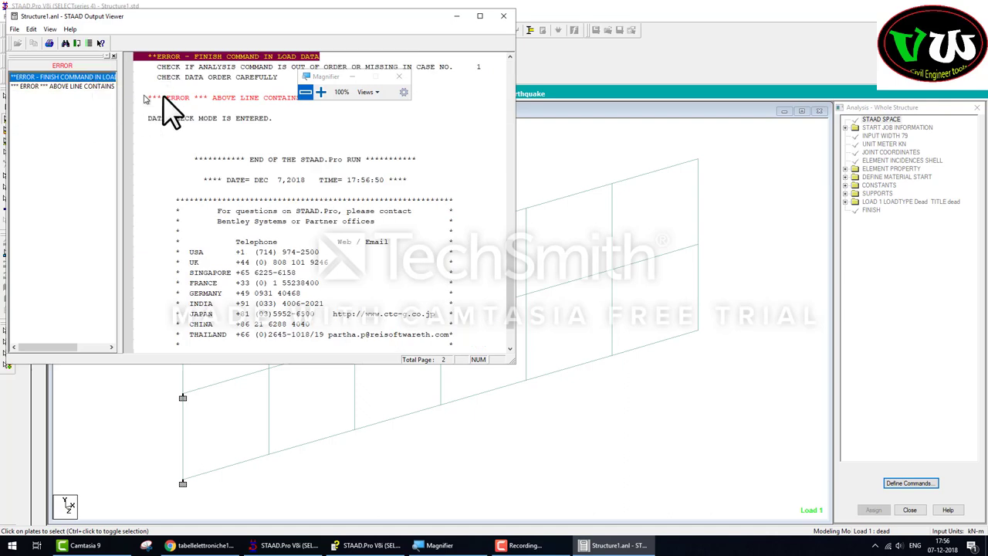
pyautogui.moveTo(332, 93); pyautogui.dragTo(595, 77)
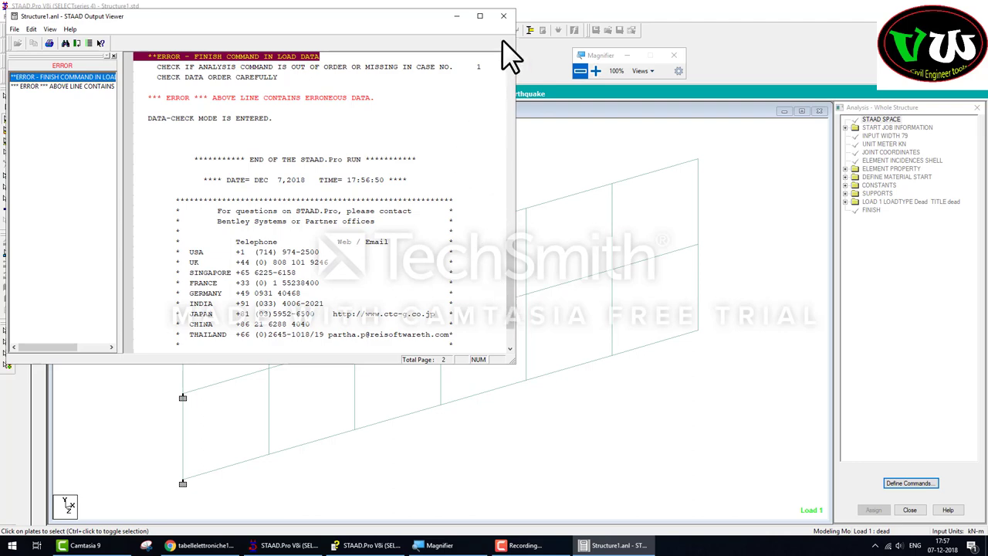
# Close the output file and inspect the input command file in the STAAD Editor.
pyautogui.click(503, 15)
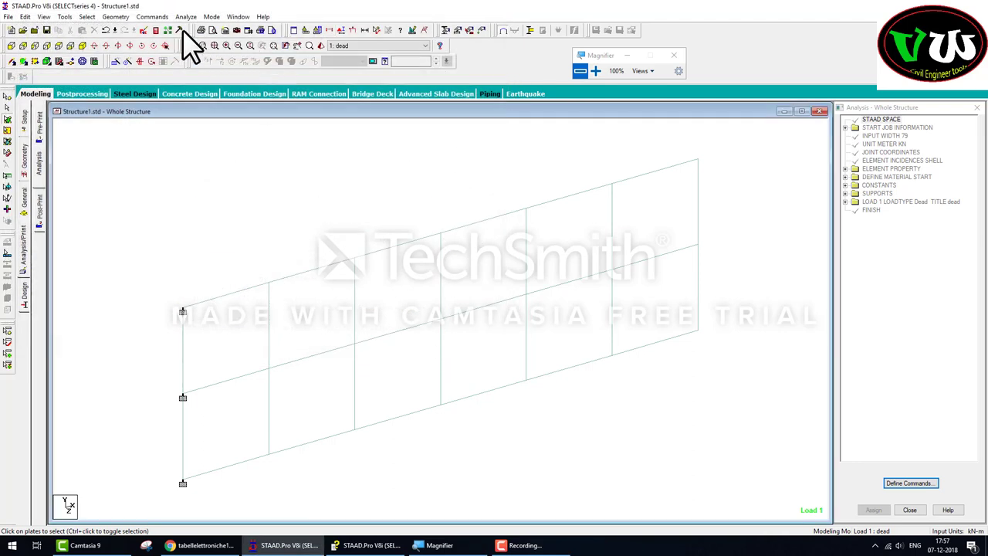
pyautogui.click(143, 31)
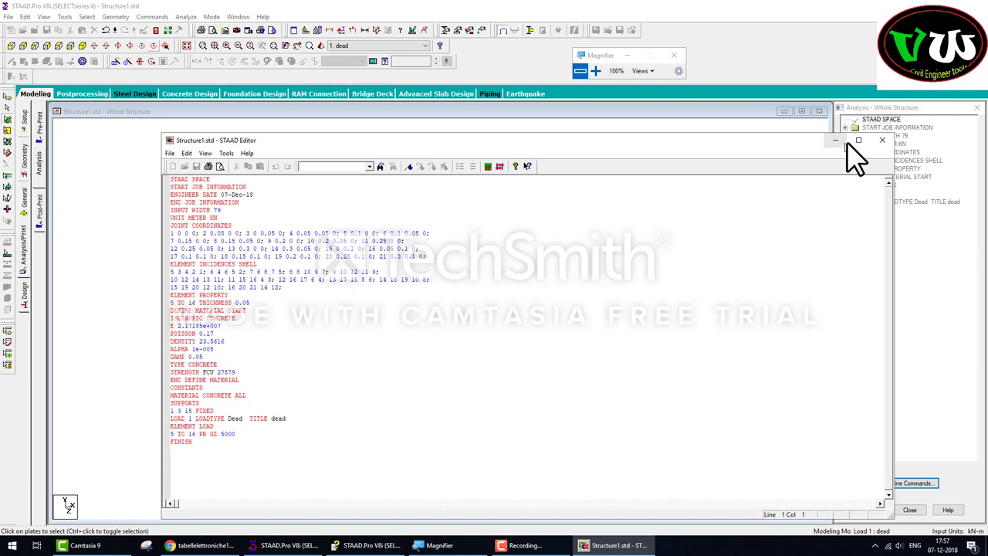
pyautogui.click(882, 140)
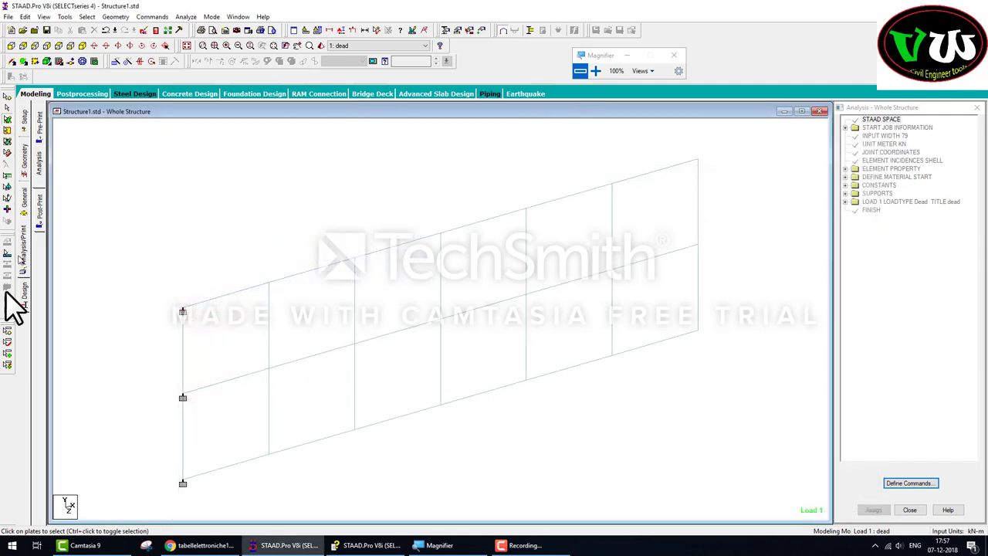
# Add a PERFORM ANALYSIS PRINT ALL command and rerun the analysis, saving the model first.
pyautogui.click(25, 245)
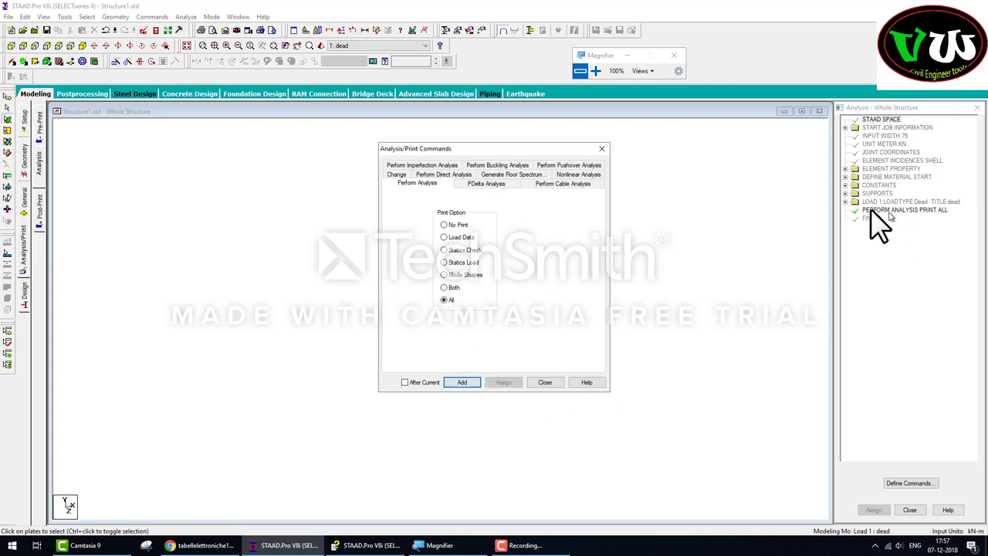
pyautogui.click(544, 383)
pyautogui.click(186, 16)
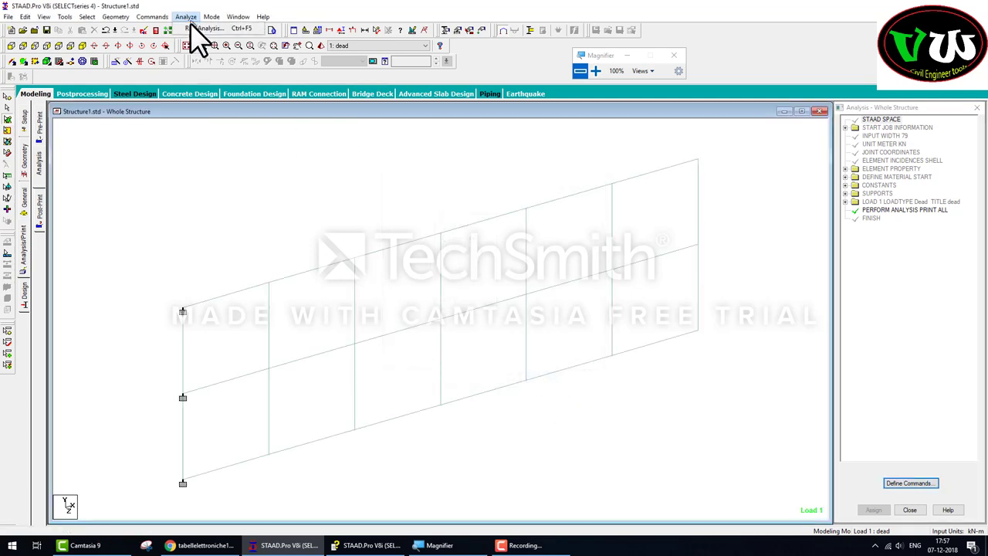
pyautogui.click(195, 26)
pyautogui.click(430, 286)
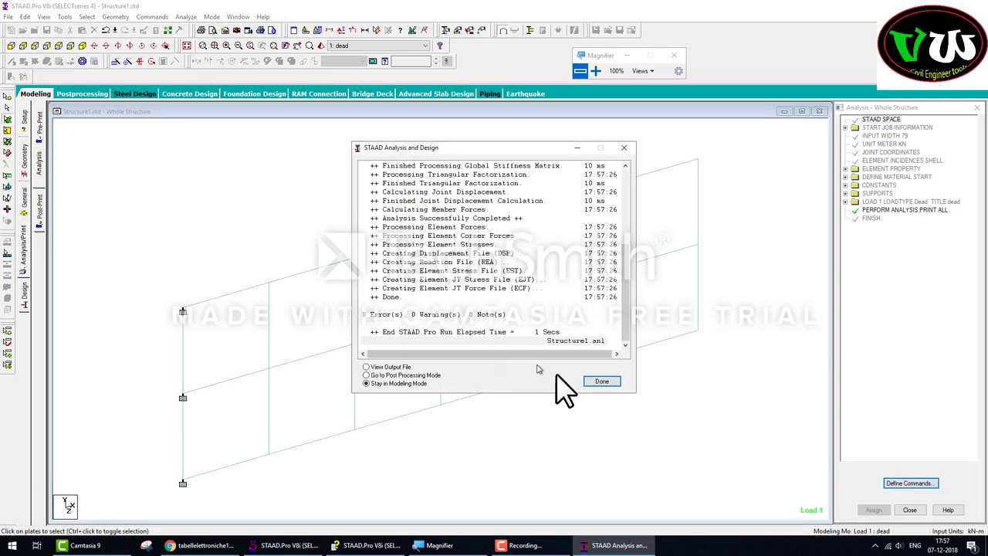
pyautogui.click(597, 380)
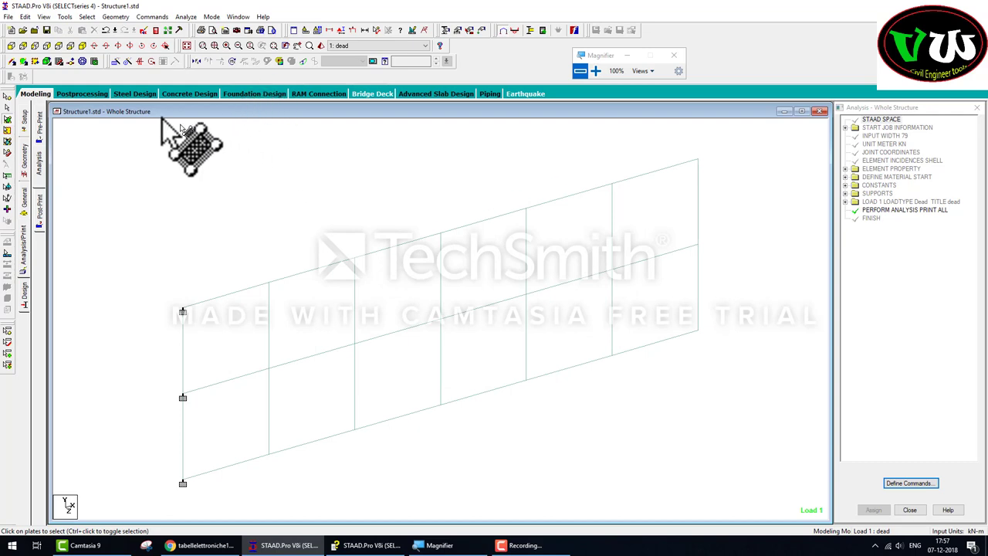
# Show the dead-load results in Postprocessing and select the free corner node 21.
pyautogui.click(80, 94)
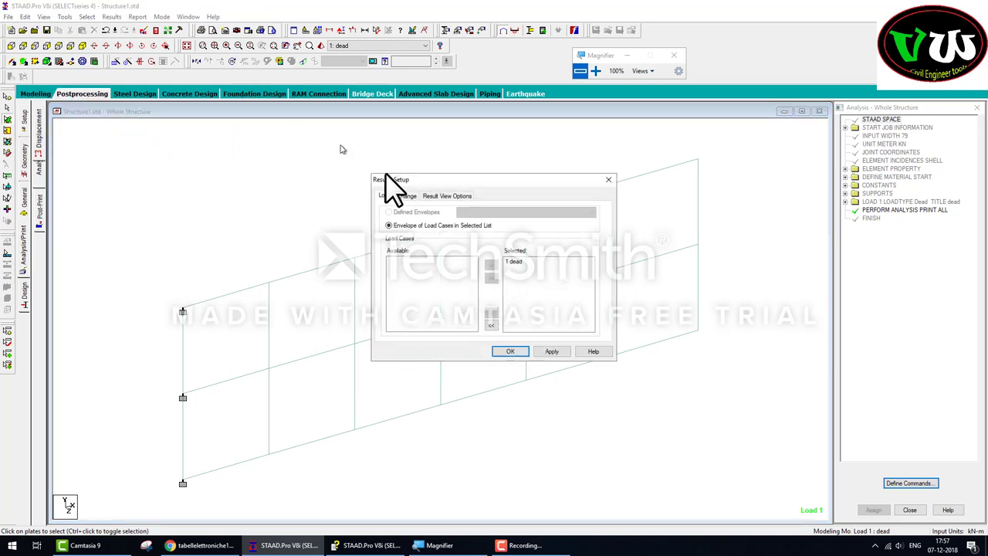
pyautogui.click(507, 348)
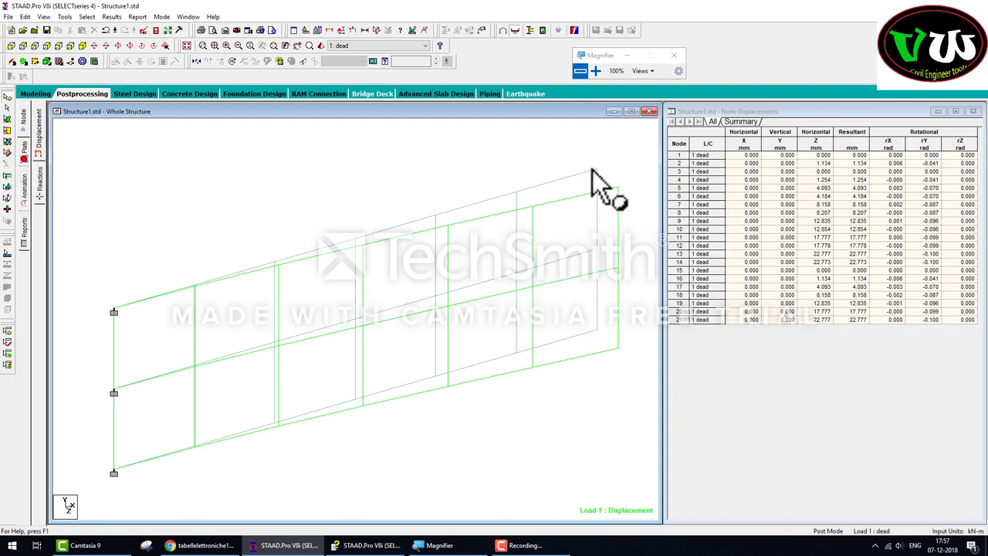
pyautogui.moveTo(544, 141); pyautogui.dragTo(621, 198)
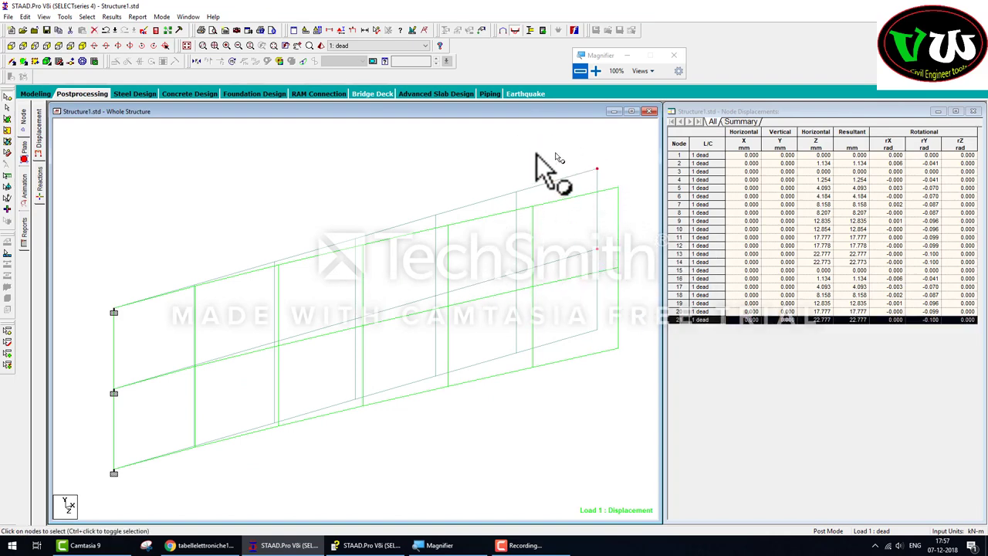
# Annotate the maximum resultant displacements on the deflected plate and rotate the view.
pyautogui.click(114, 17)
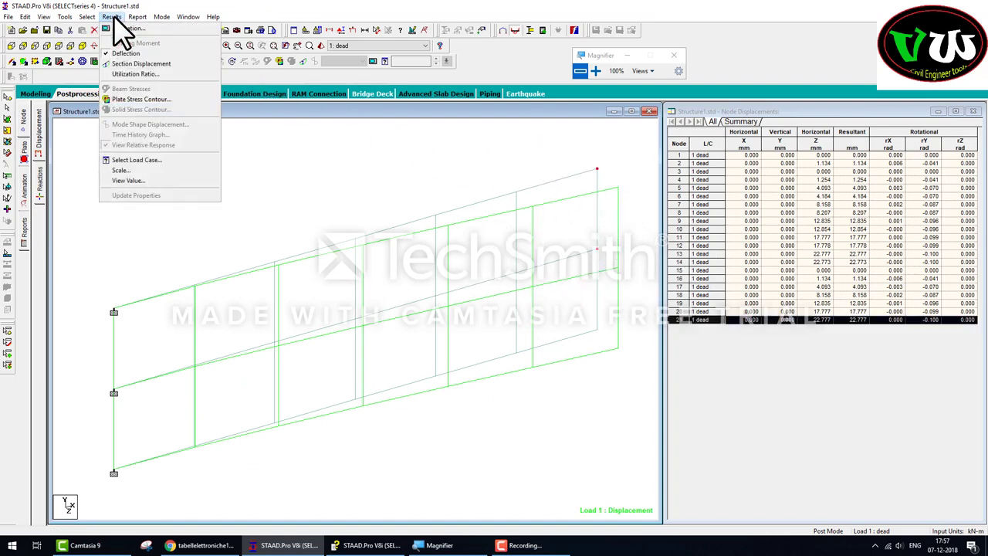
pyautogui.click(128, 180)
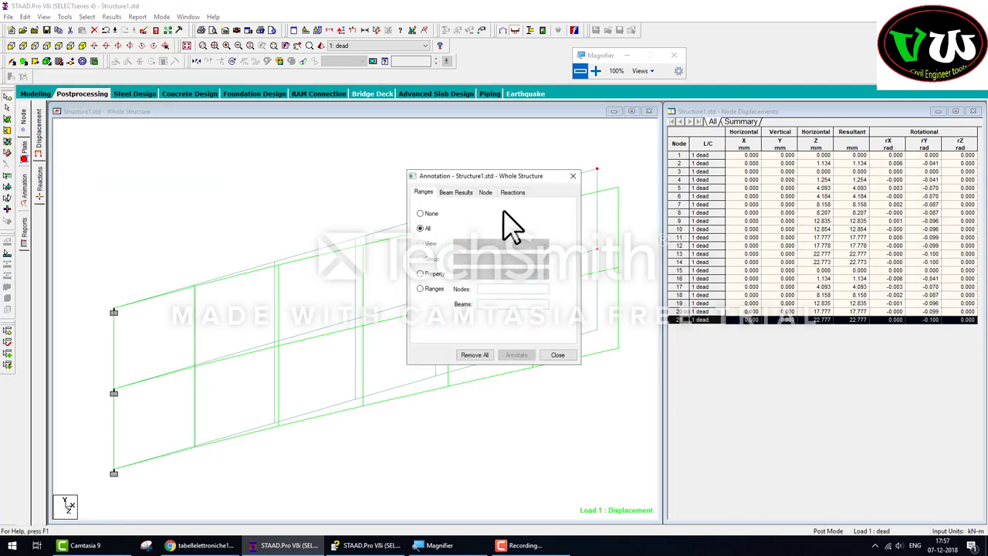
pyautogui.click(447, 298)
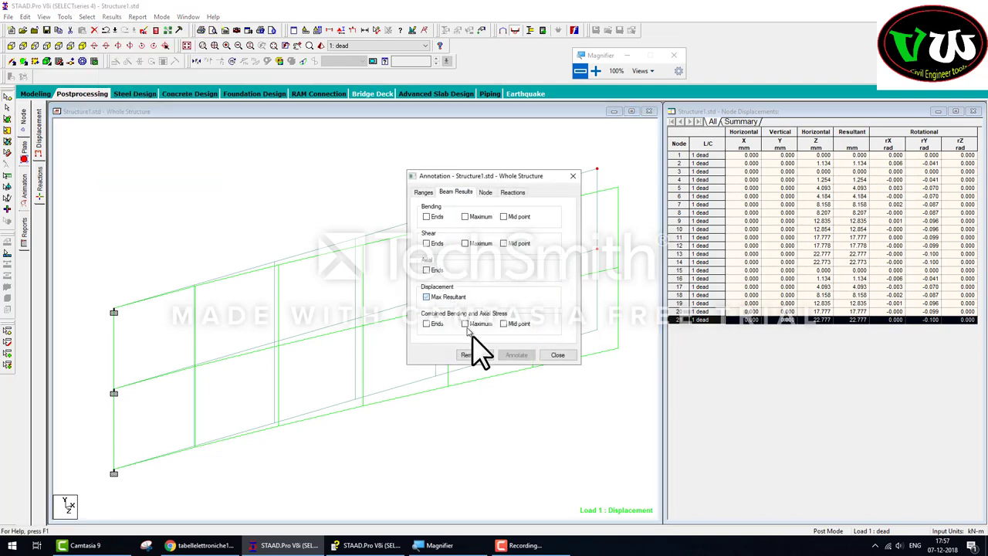
pyautogui.click(518, 355)
pyautogui.click(557, 357)
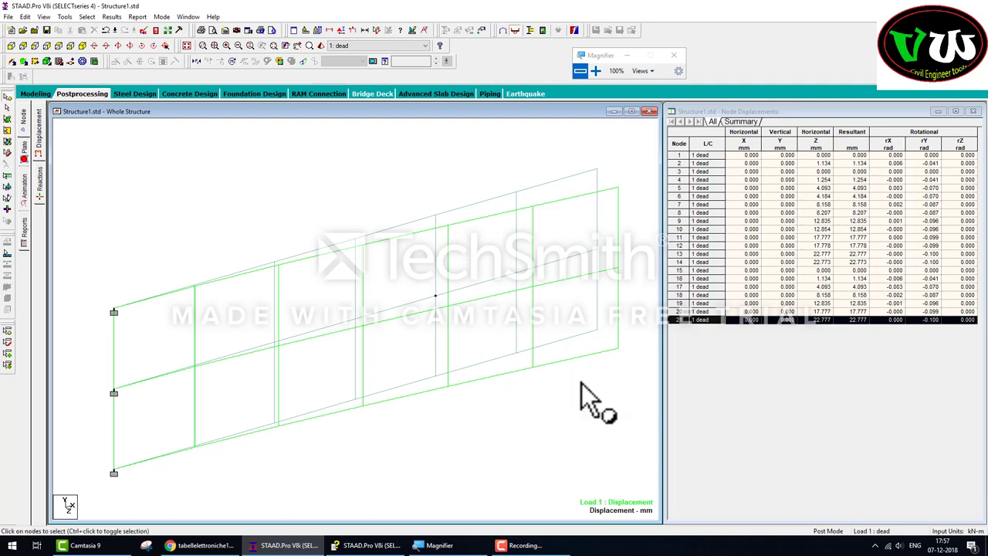
pyautogui.press('Left')
pyautogui.press('Left')
pyautogui.press('Left')
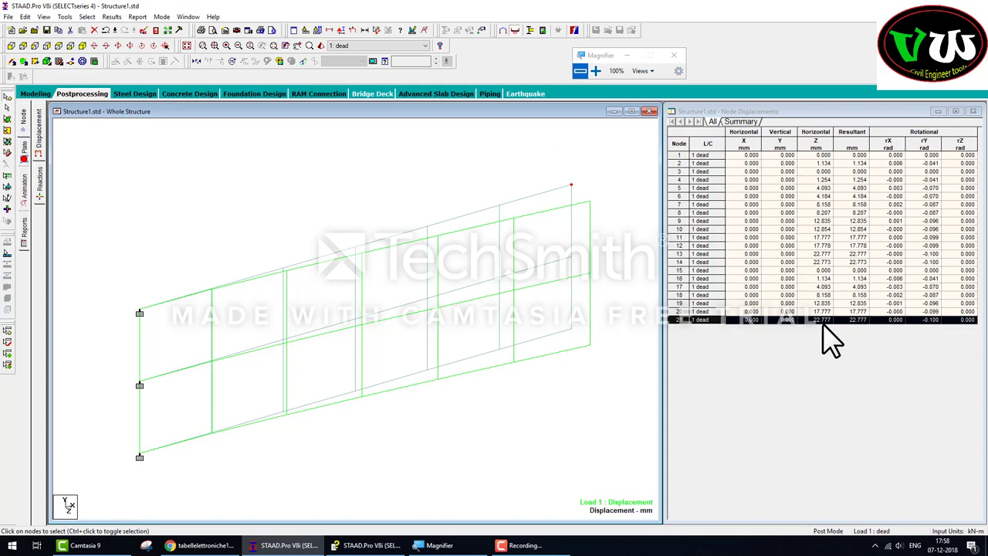
# Compare the help's 18.51 mm verification deflection with the model's 22.777 mm tip displacement.
pyautogui.click(363, 547)
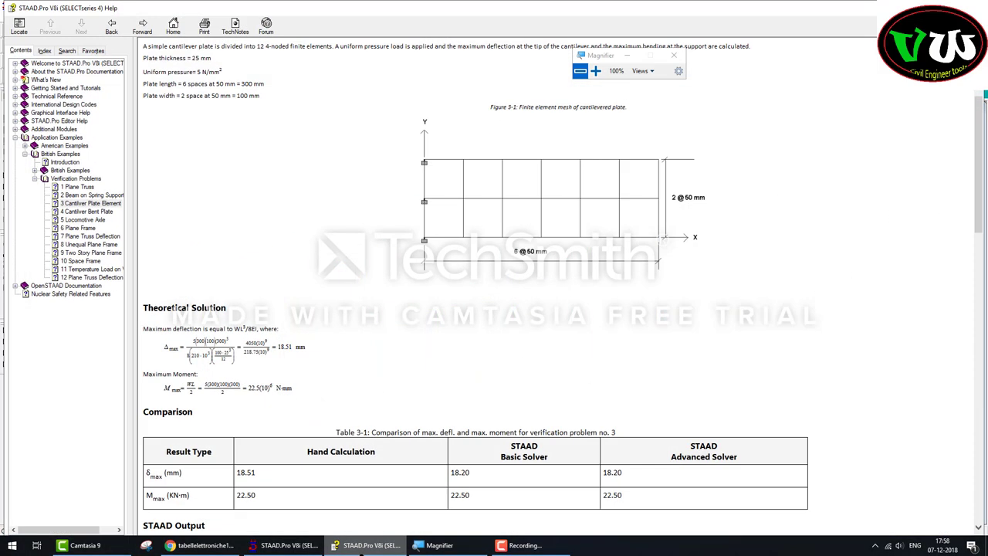
pyautogui.click(363, 550)
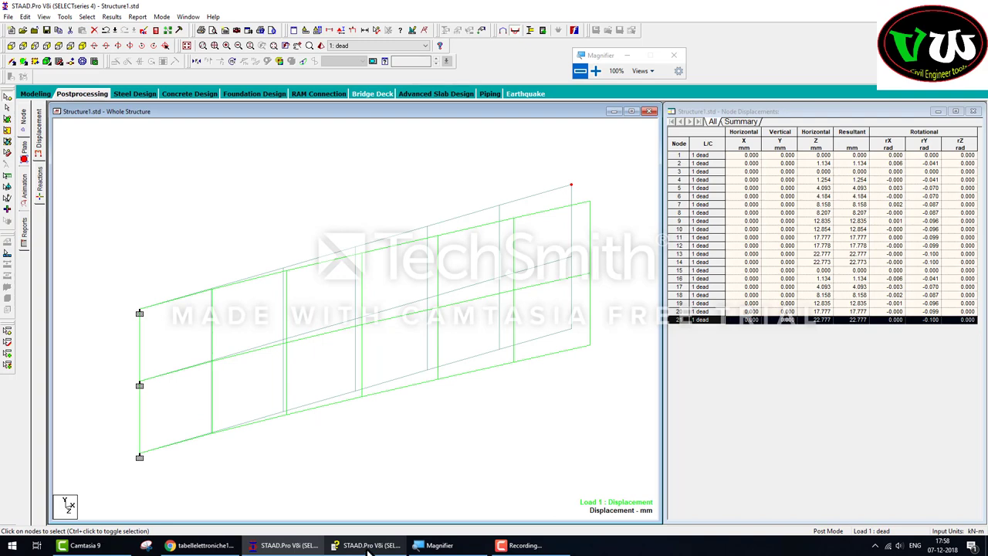
pyautogui.click(368, 547)
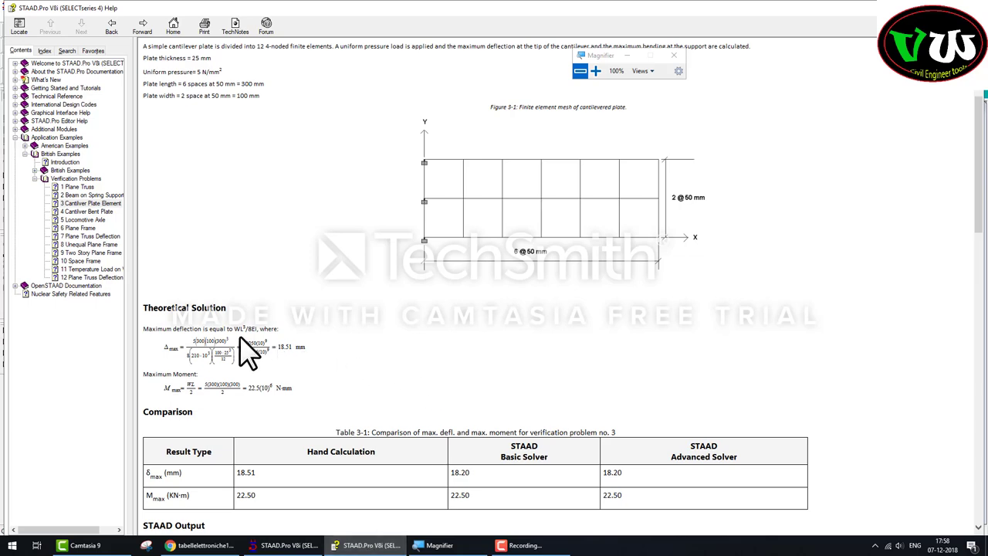
pyautogui.click(455, 544)
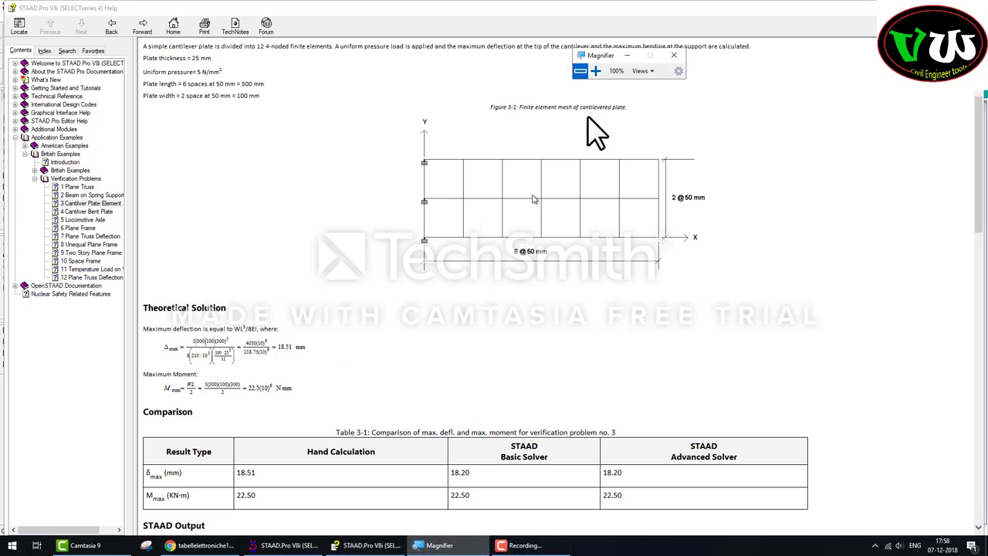
pyautogui.click(595, 71)
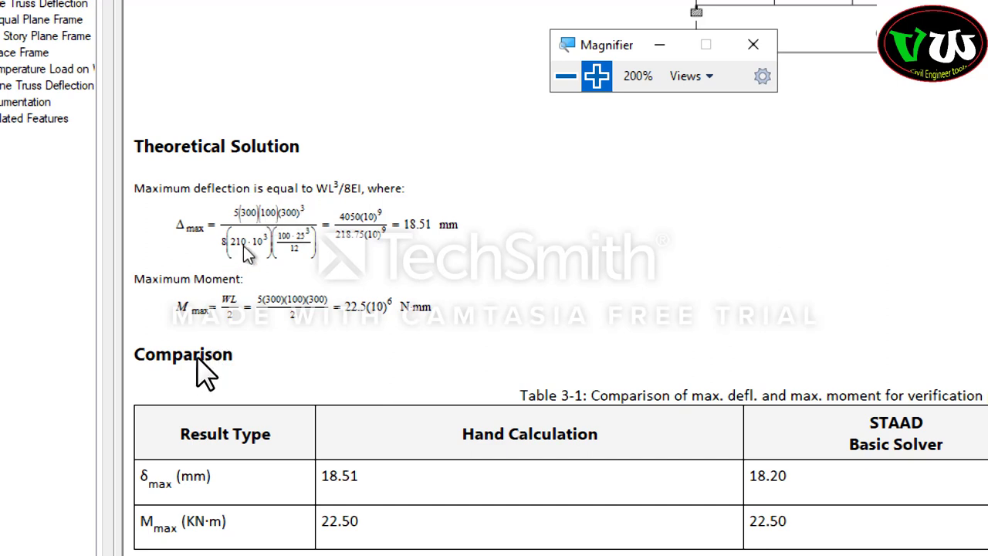
pyautogui.click(565, 77)
pyautogui.click(285, 545)
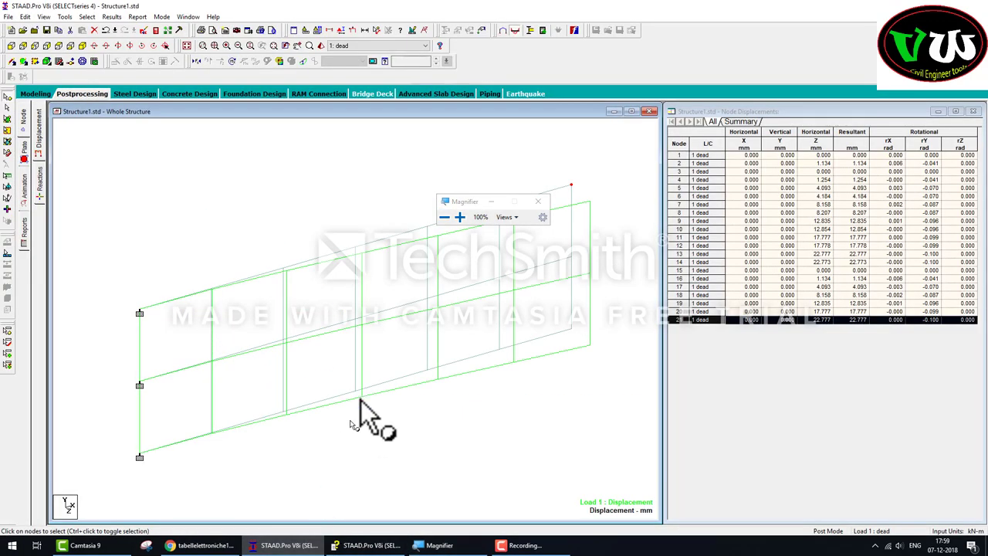
# Edit the input file so the concrete modulus reads E 210e+003, then close the editor.
pyautogui.click(155, 30)
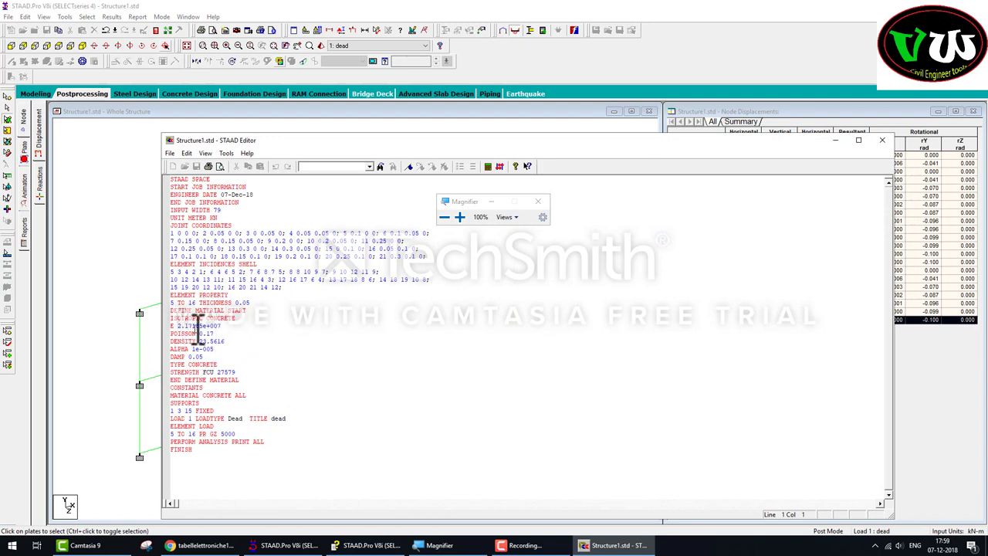
pyautogui.click(366, 545)
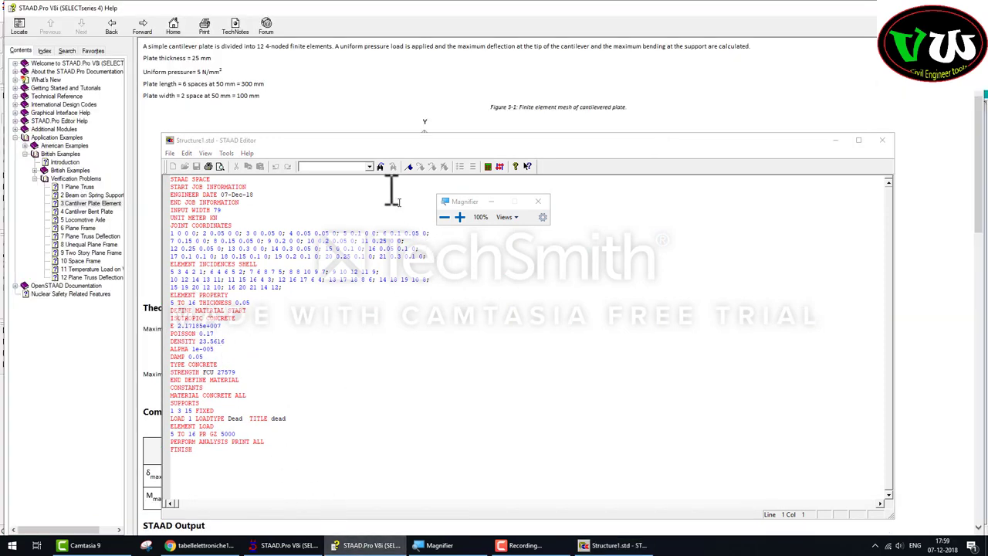
pyautogui.moveTo(374, 146)
pyautogui.mouseDown()
pyautogui.moveTo(480, 154)
pyautogui.moveTo(424, 164)
pyautogui.moveTo(503, 176)
pyautogui.moveTo(488, 174)
pyautogui.mouseUp()
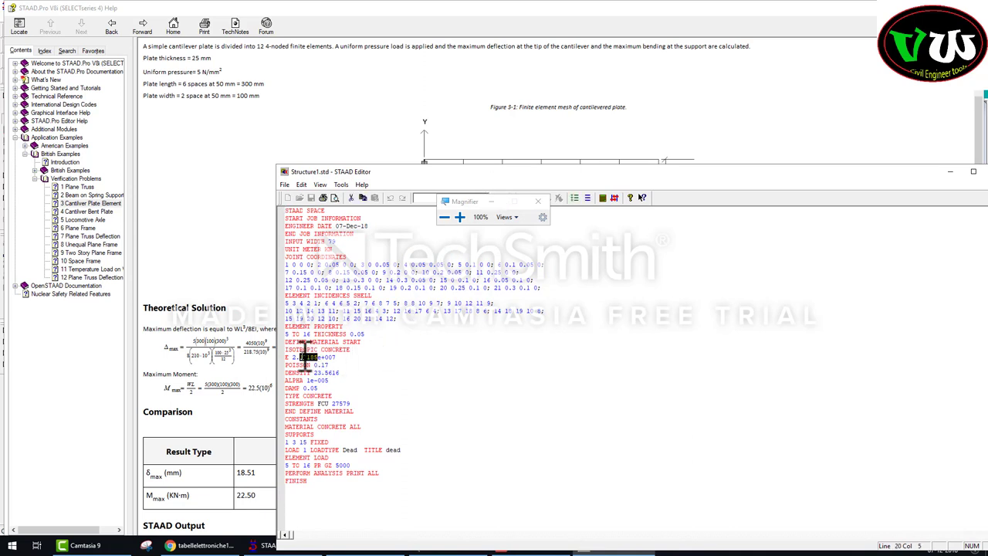
pyautogui.write('210')
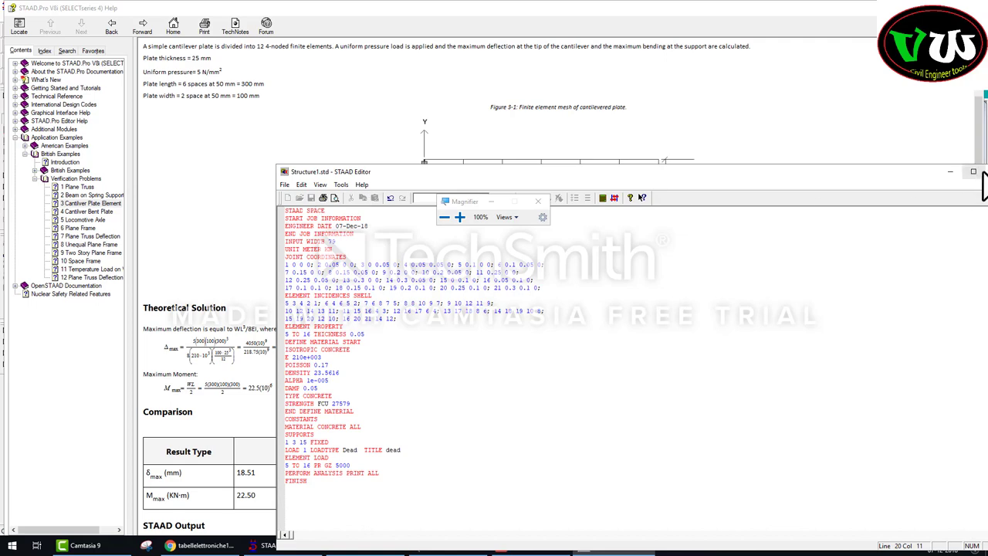
pyautogui.click(950, 171)
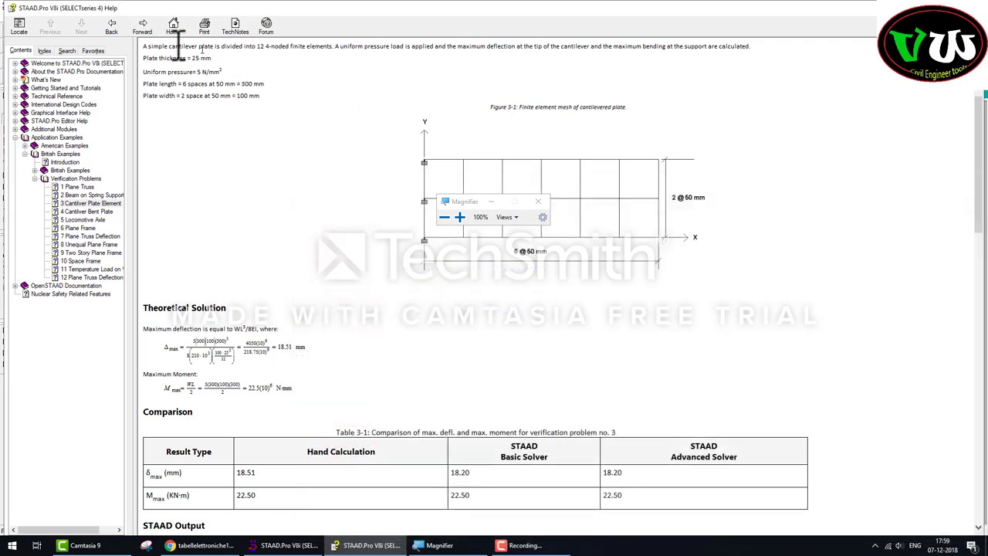
# Dismiss the recovery prompt and invalid-file and failed-to-open warnings, accepting the current units.
pyautogui.click(279, 545)
pyautogui.click(531, 302)
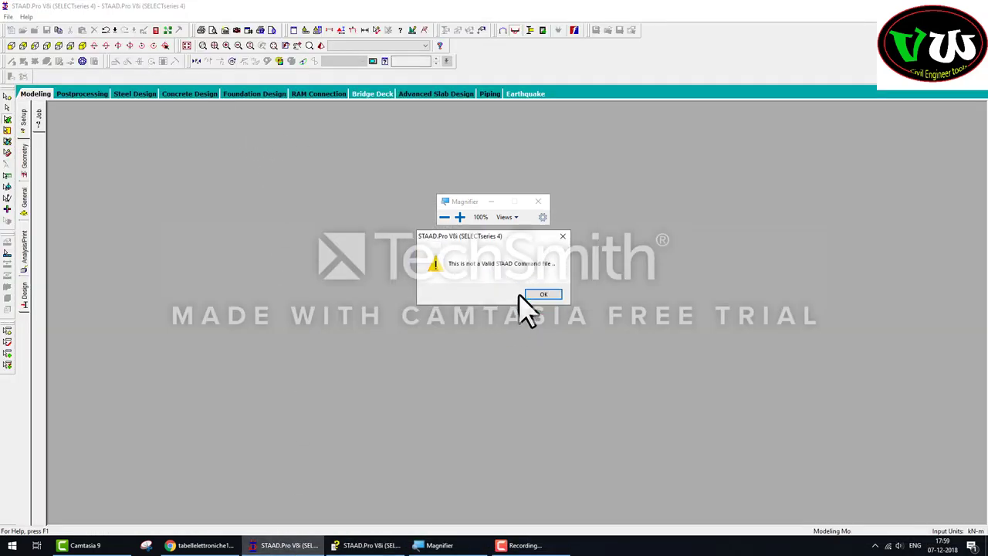
pyautogui.click(545, 294)
pyautogui.click(462, 309)
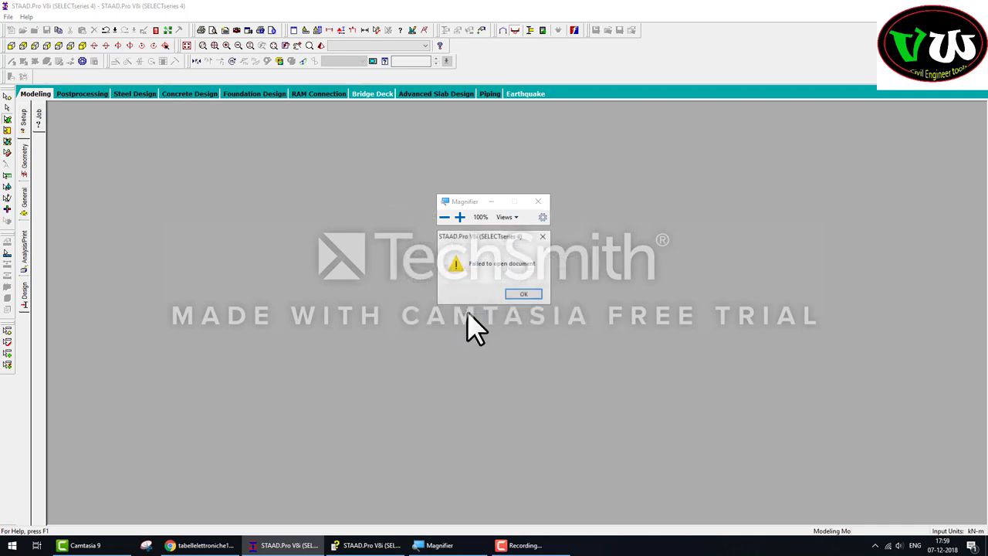
pyautogui.click(515, 296)
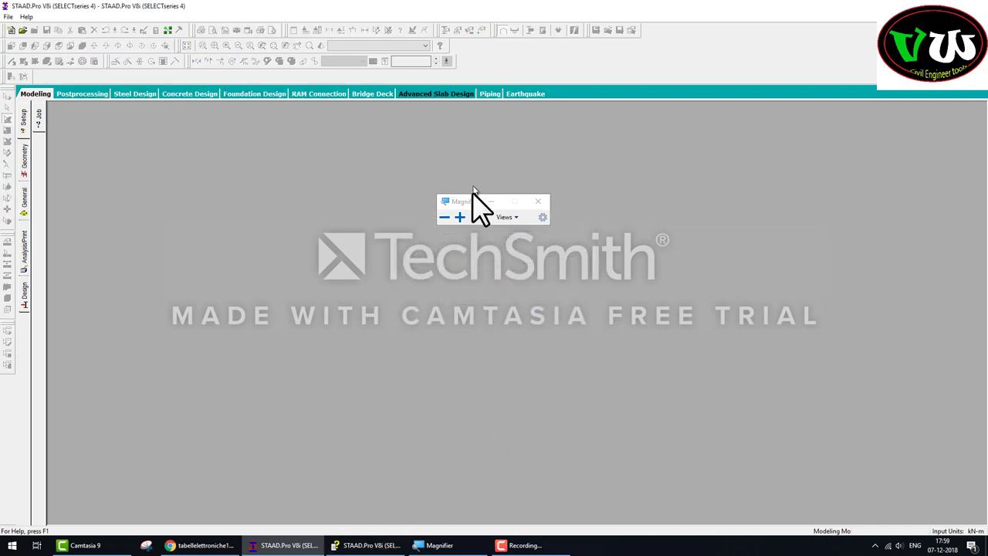
pyautogui.click(41, 92)
# Close STAAD.Pro with Alt+F4.
pyautogui.click(367, 545)
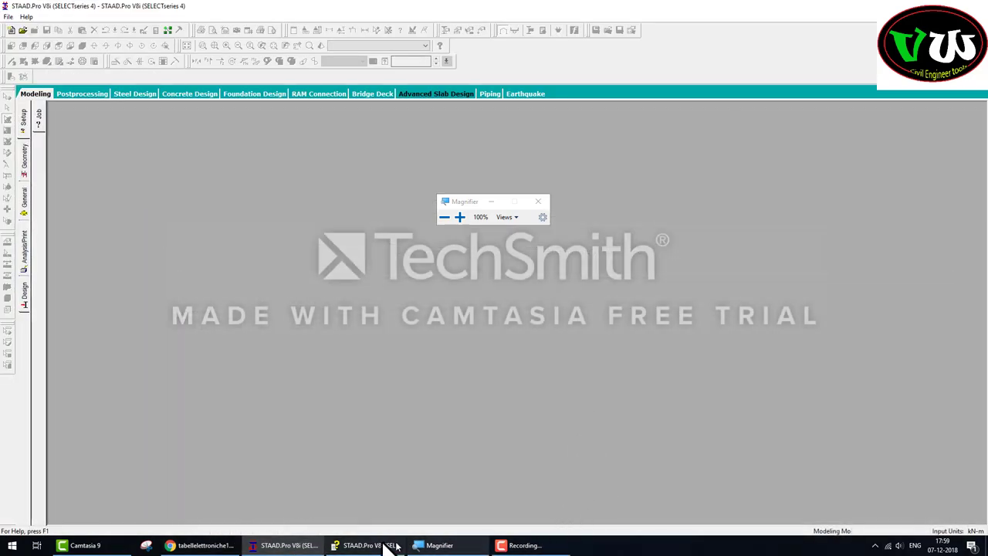
pyautogui.click(284, 545)
pyautogui.click(284, 545)
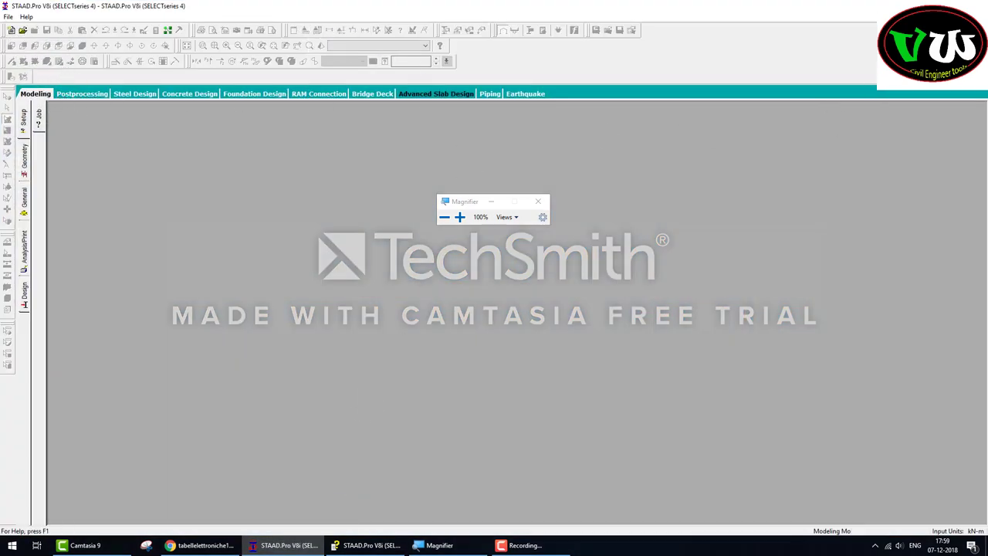
pyautogui.hotkey('alt', 'F4')
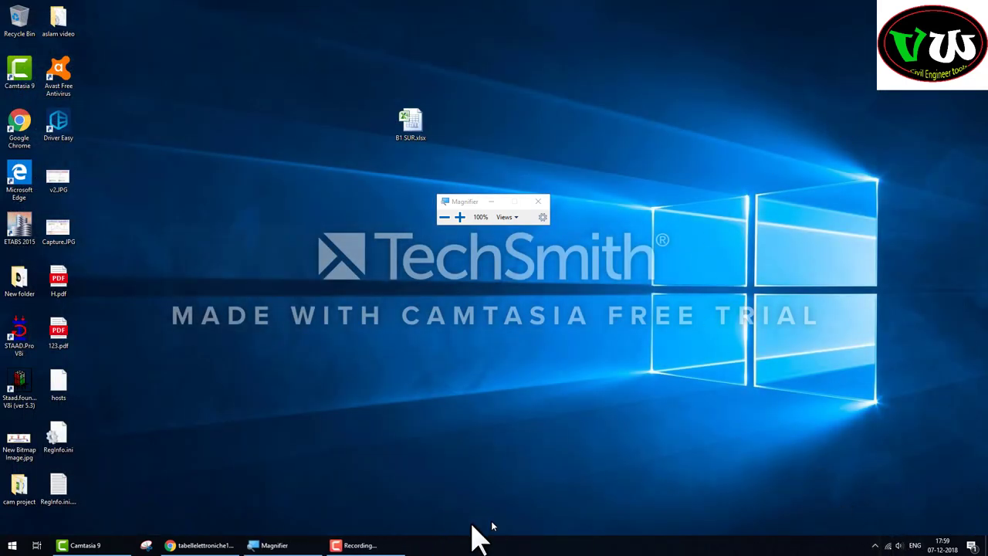
# Open the VER03.STD cantilever plate model.
pyautogui.click(360, 545)
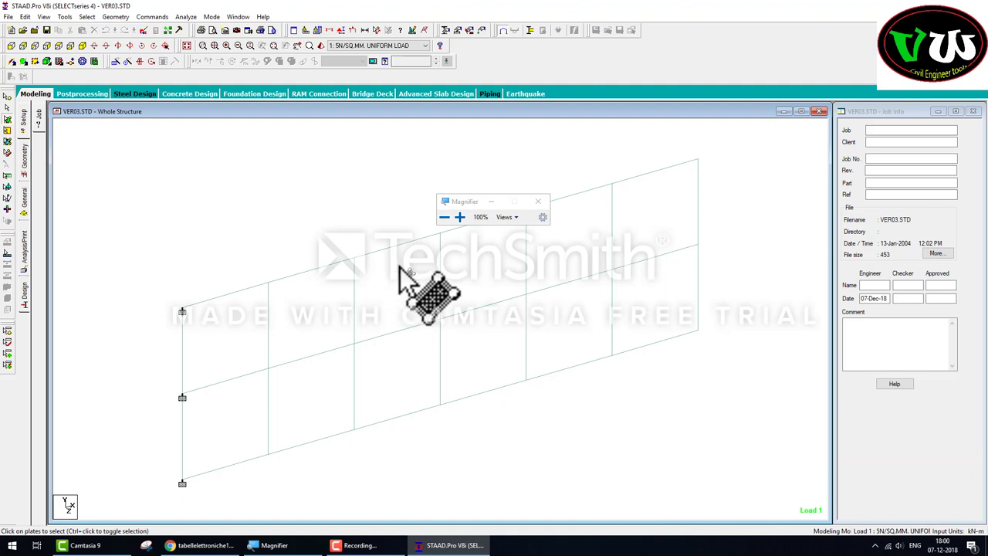
pyautogui.click(399, 266)
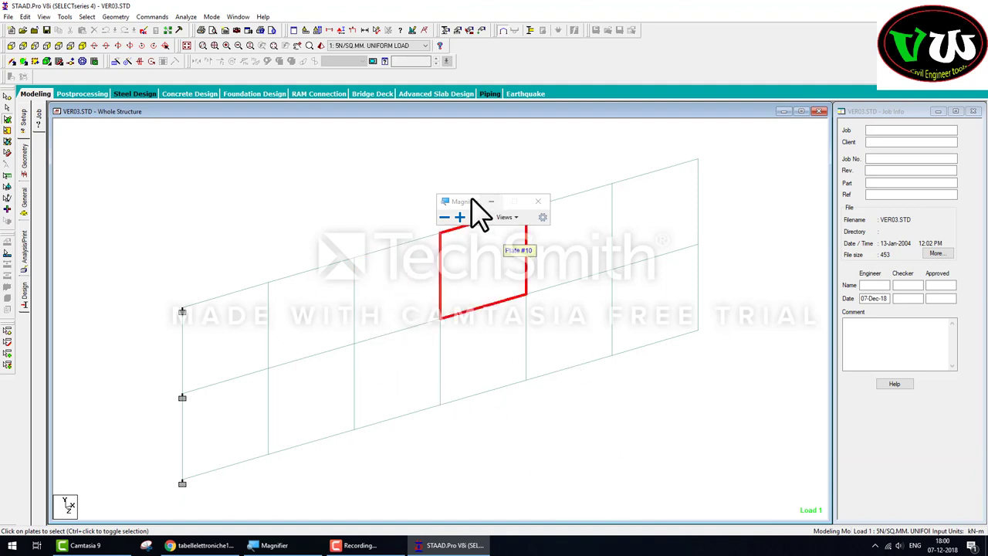
pyautogui.moveTo(464, 200); pyautogui.dragTo(446, 135)
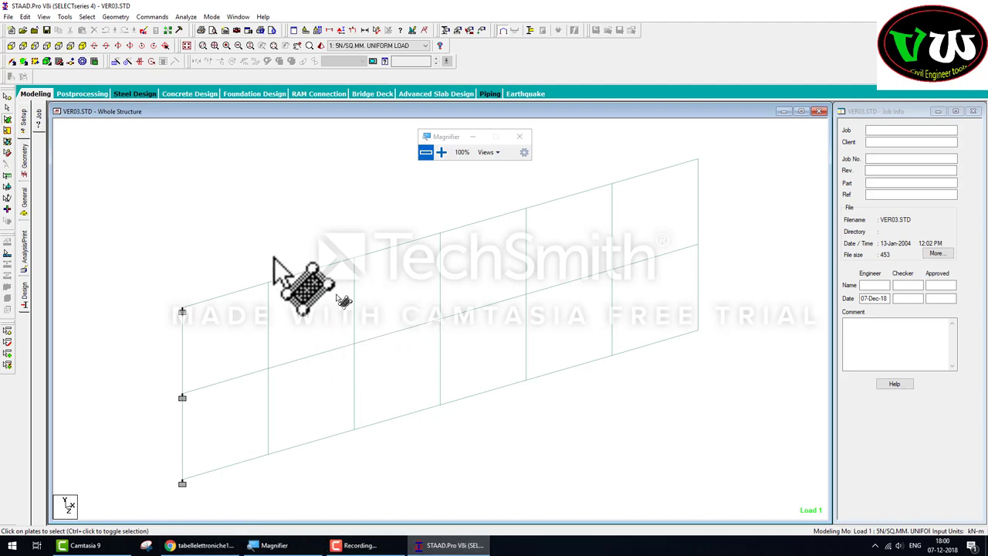
# Run the analysis, then view the results in Postprocessing and pick tip node 21.
pyautogui.click(185, 16)
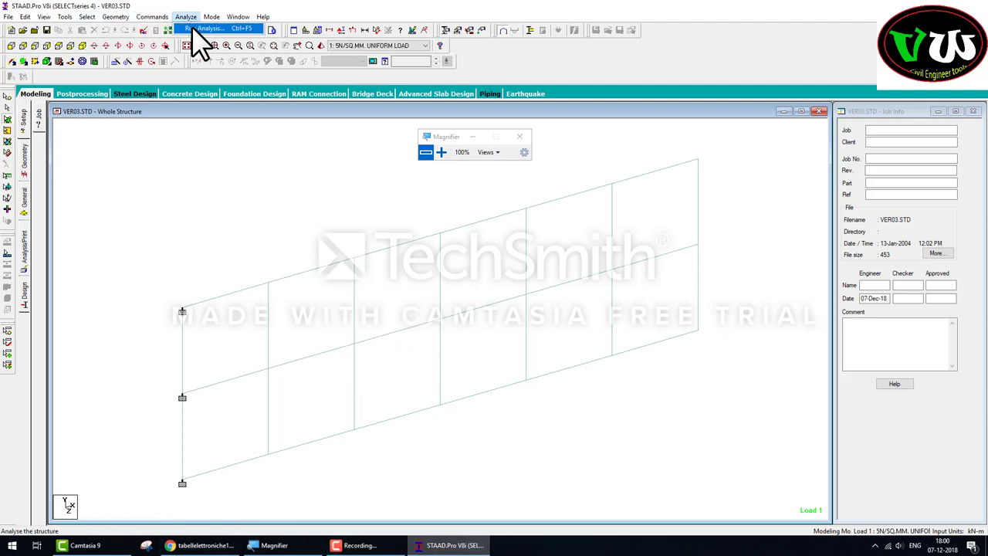
pyautogui.click(193, 27)
pyautogui.click(586, 383)
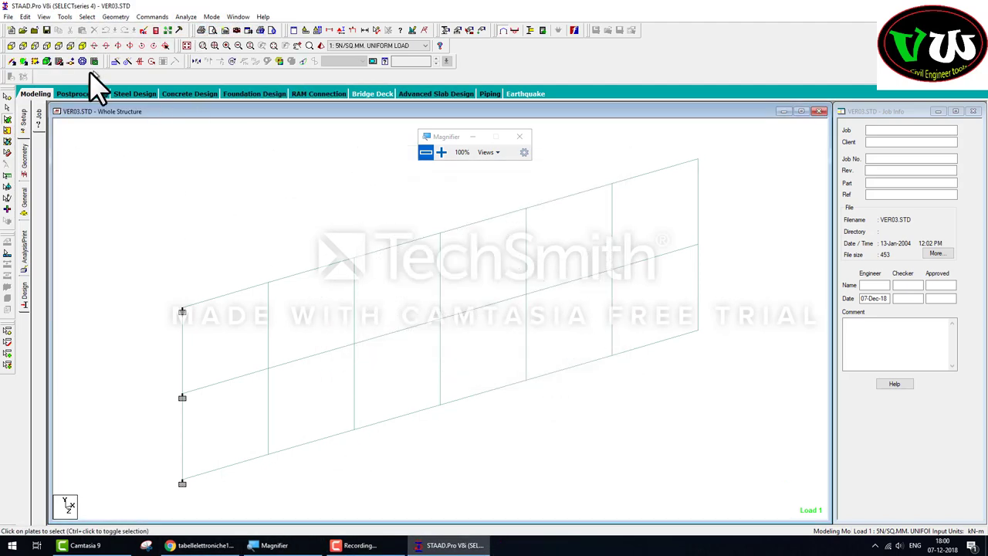
pyautogui.click(83, 97)
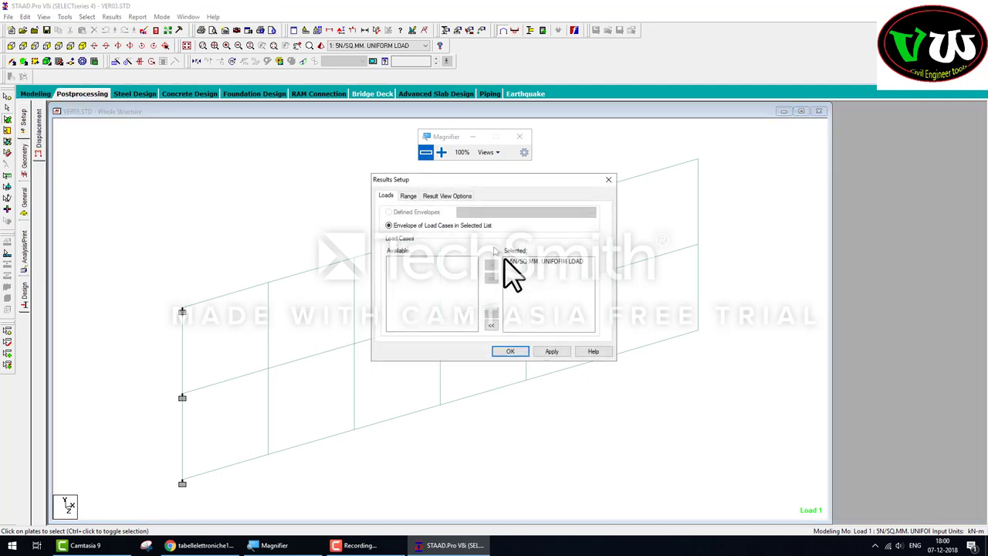
pyautogui.click(518, 350)
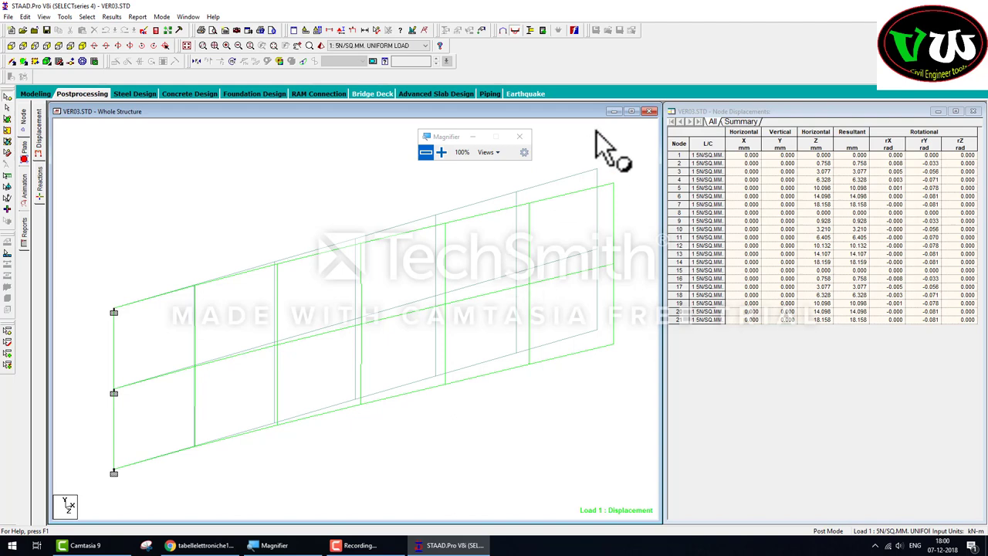
pyautogui.click(596, 170)
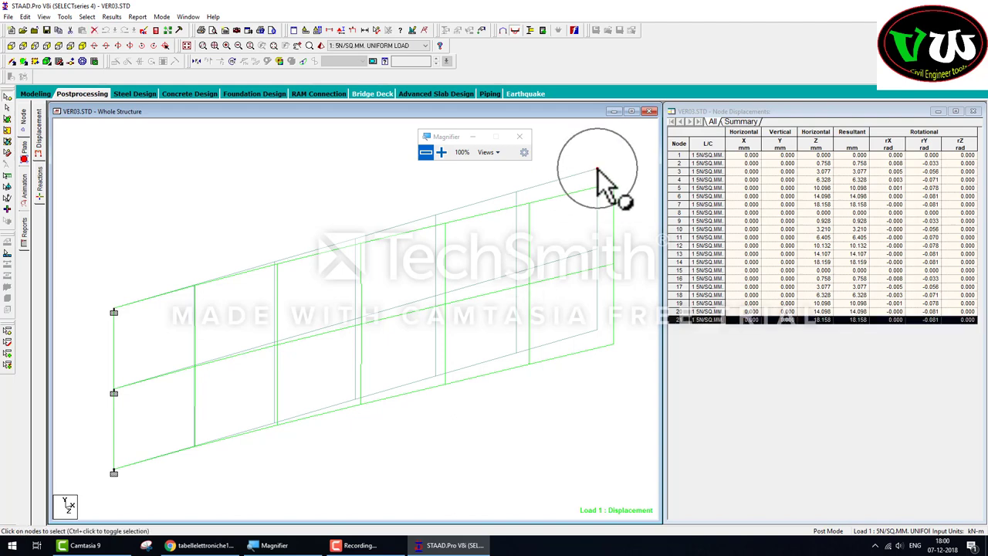
# Open the Help page Verification Problems > 3 Cantilever Plate Element.
pyautogui.click(213, 16)
pyautogui.click(219, 27)
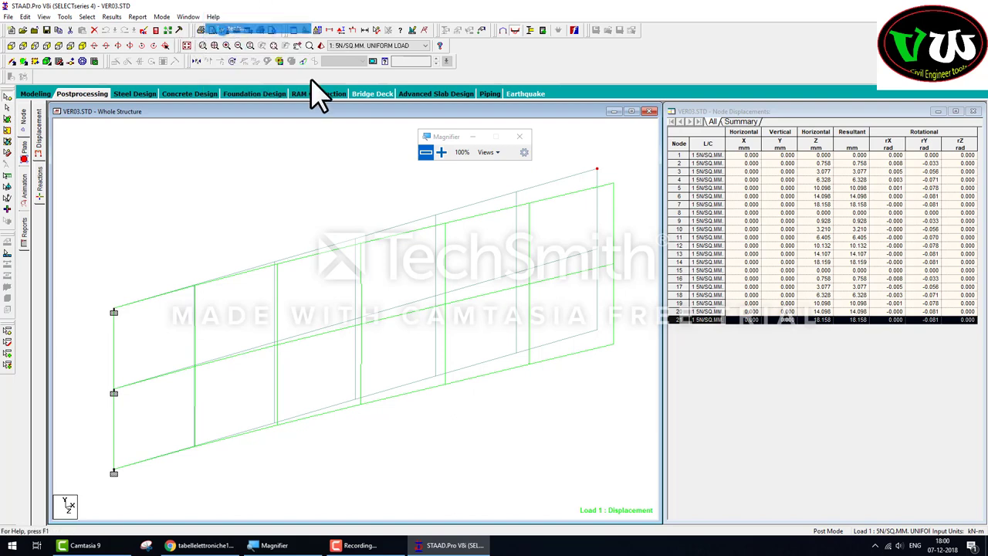
pyautogui.click(15, 137)
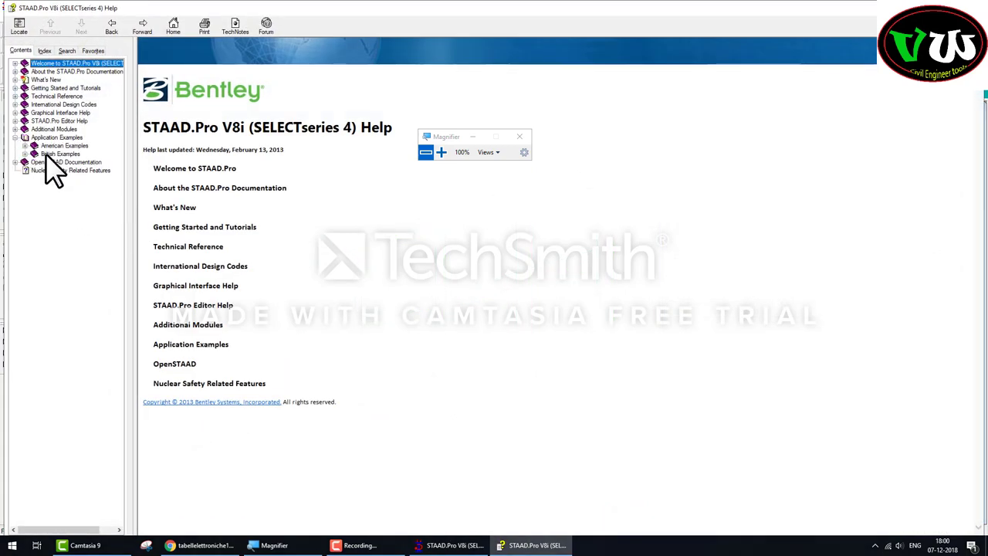
pyautogui.click(26, 146)
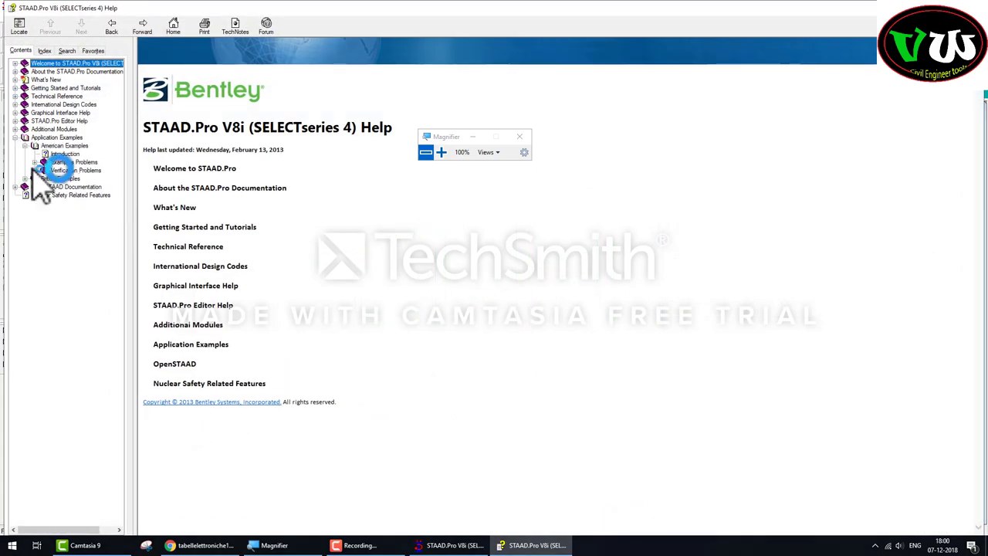
pyautogui.click(46, 170)
pyautogui.click(76, 195)
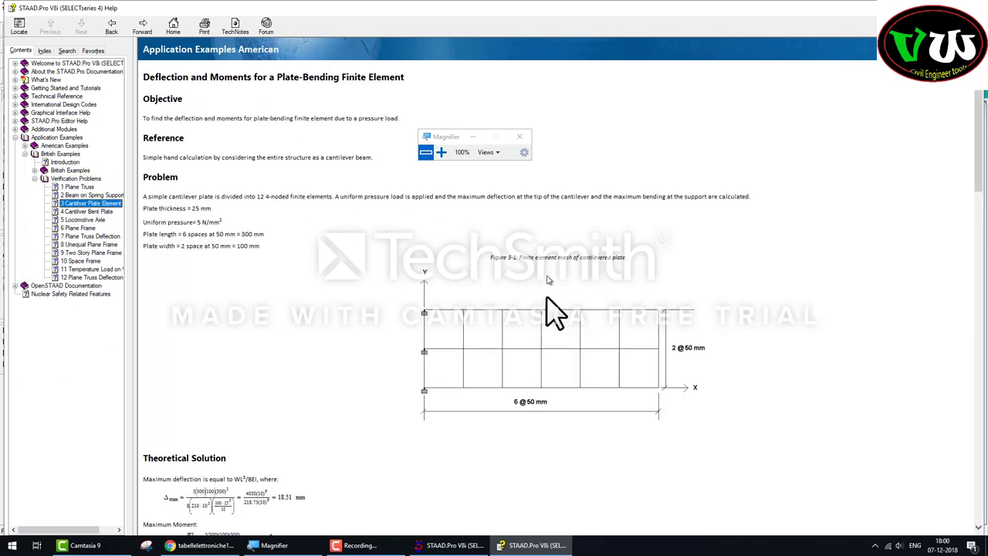
pyautogui.scroll(-5, 266, 375)
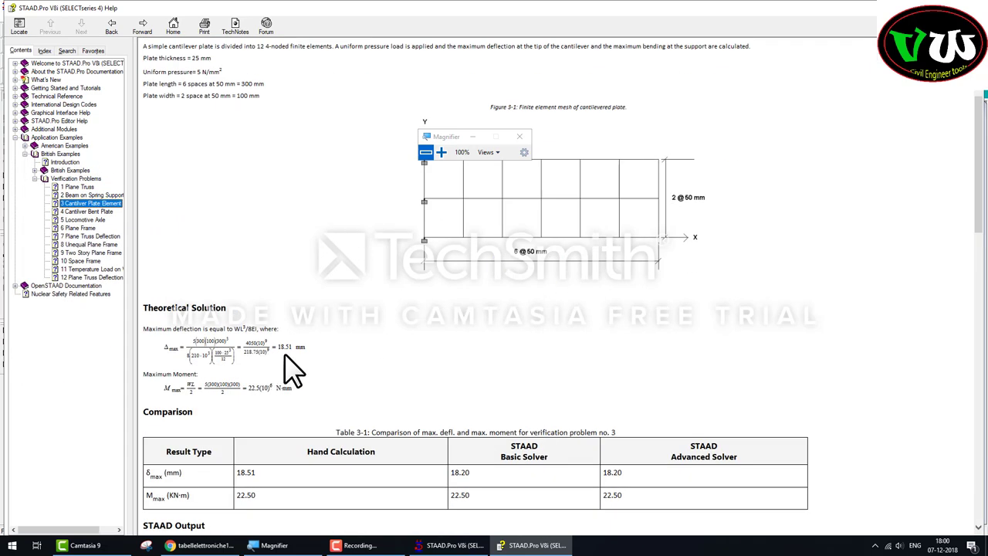
# Compare the help's Comparison table against the model's node displacement table.
pyautogui.click(451, 544)
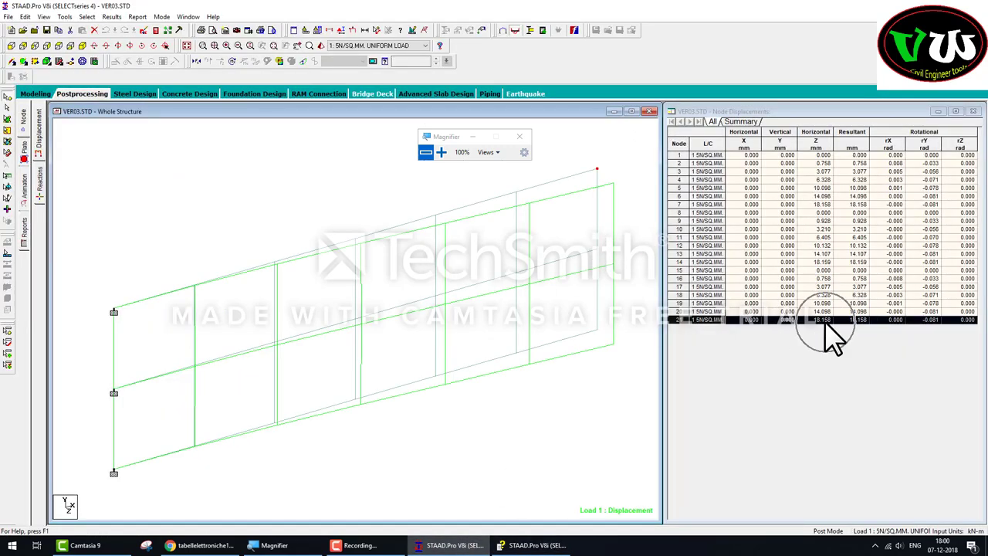
pyautogui.click(532, 547)
pyautogui.click(532, 548)
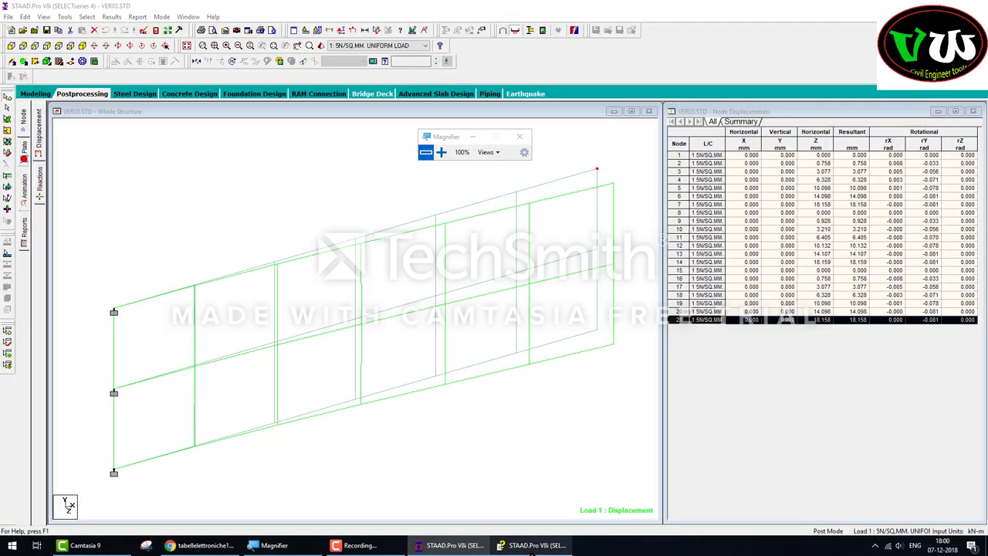
pyautogui.click(532, 550)
pyautogui.scroll(-2, 433, 379)
pyautogui.scroll(-2, 435, 380)
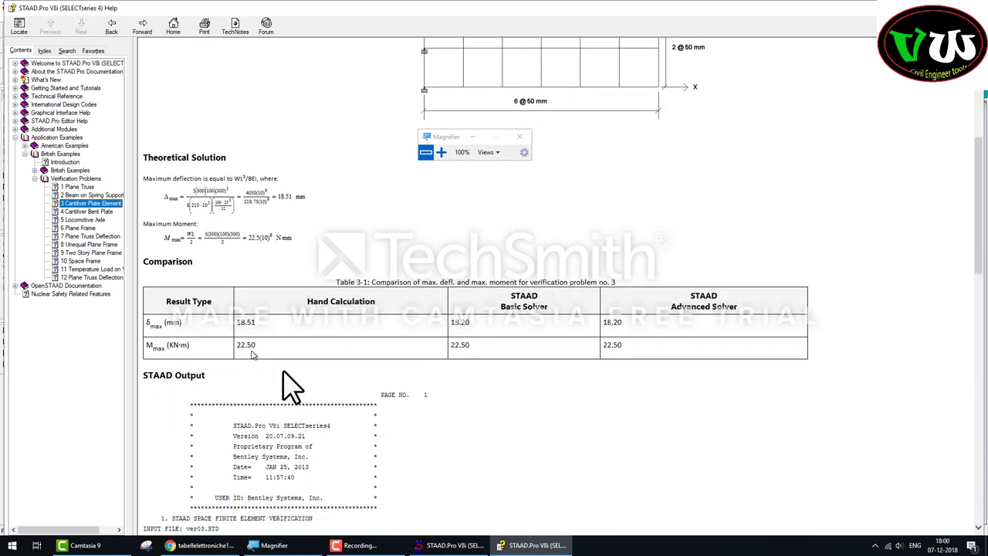
pyautogui.click(454, 548)
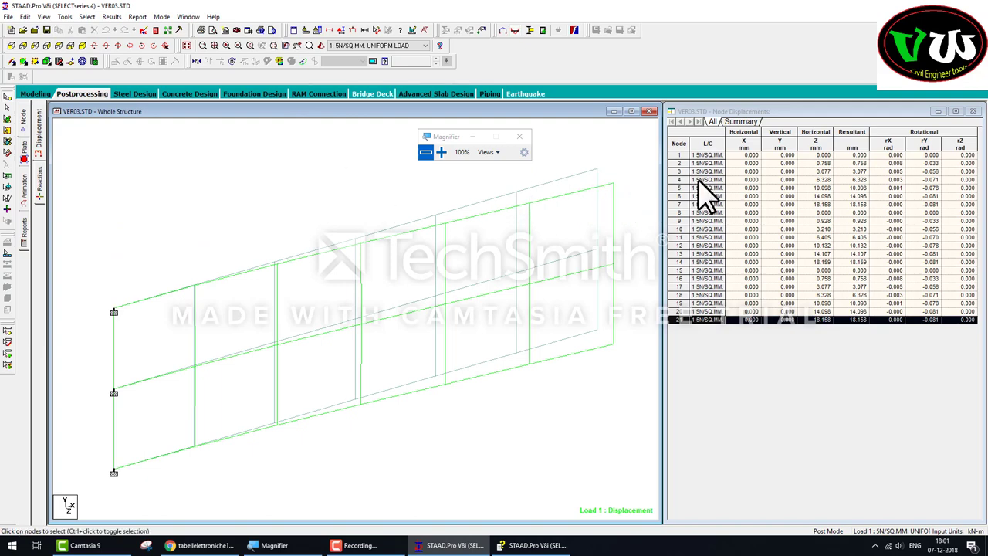
# Show the maximum displacement summary: 18.159 mm along Z at node 14.
pyautogui.click(740, 121)
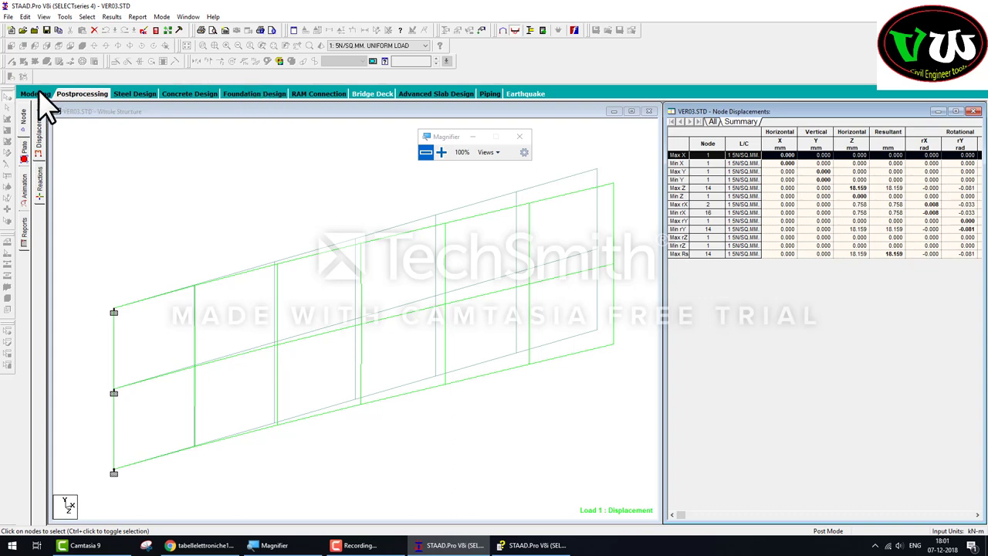
pyautogui.click(37, 95)
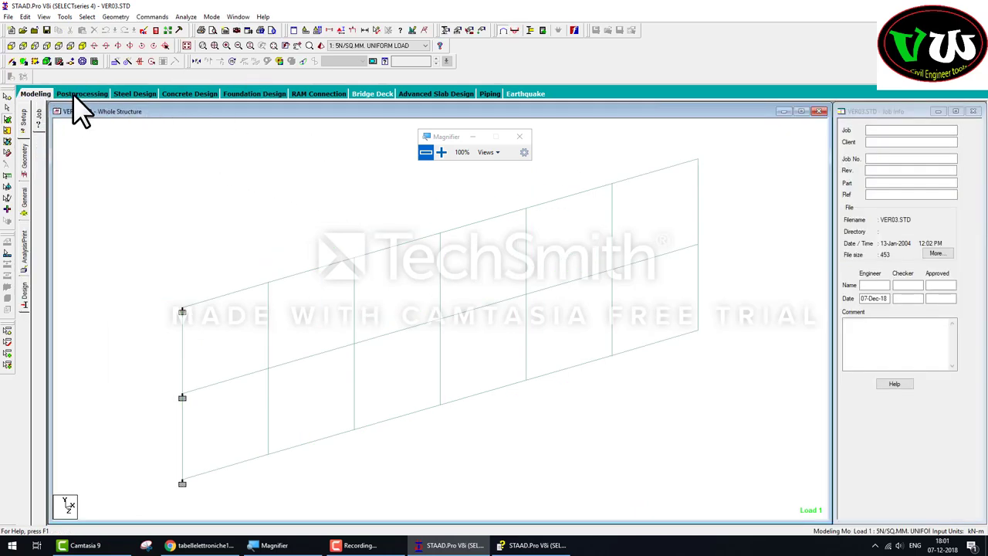
pyautogui.click(77, 94)
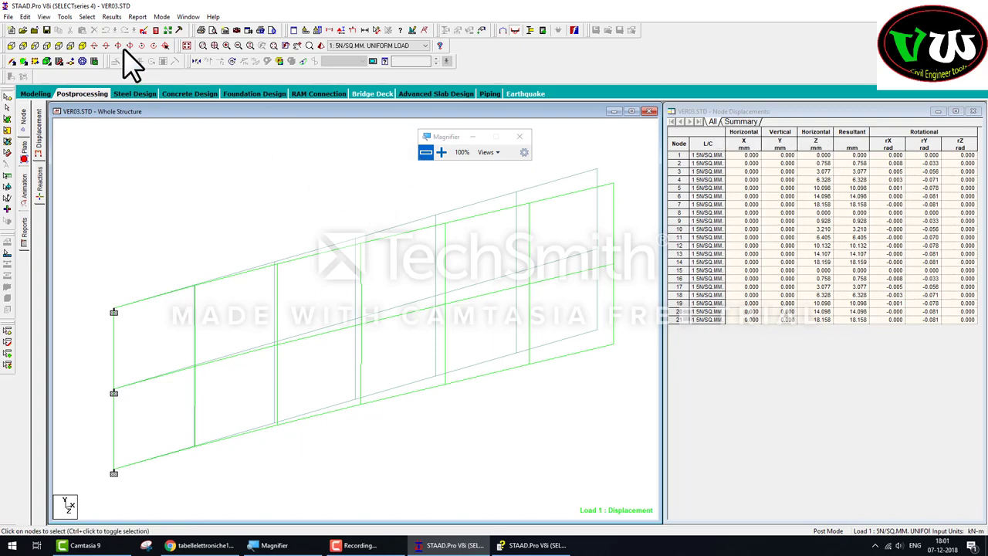
# Add maximum and mid-point bending values to the beam result annotation settings.
pyautogui.click(112, 16)
pyautogui.click(118, 181)
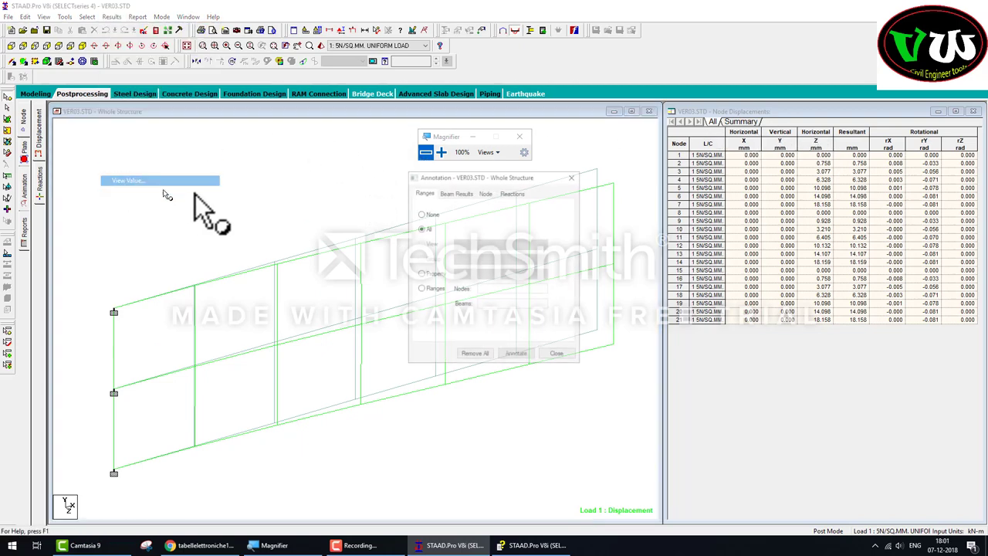
pyautogui.click(459, 192)
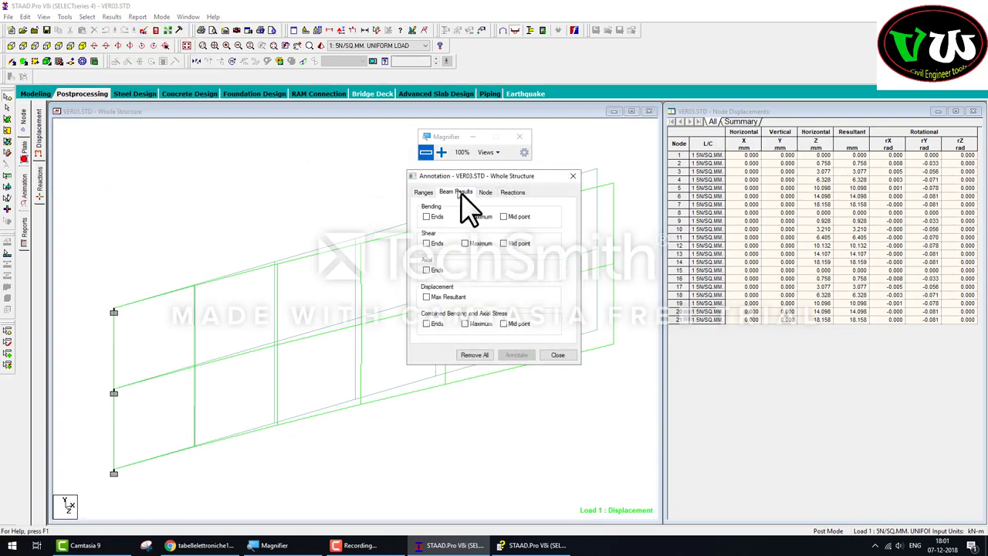
pyautogui.click(521, 220)
pyautogui.click(529, 355)
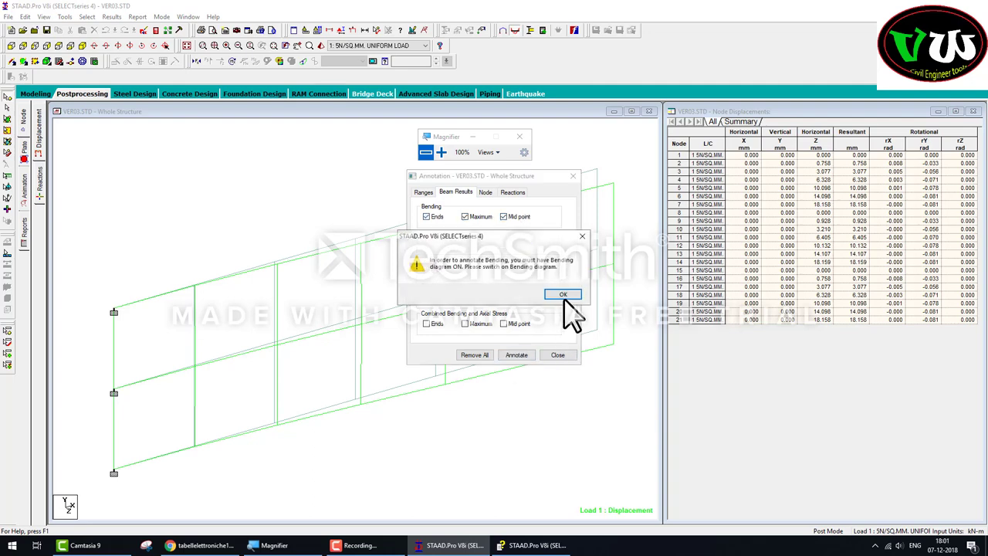
pyautogui.click(567, 301)
pyautogui.click(560, 355)
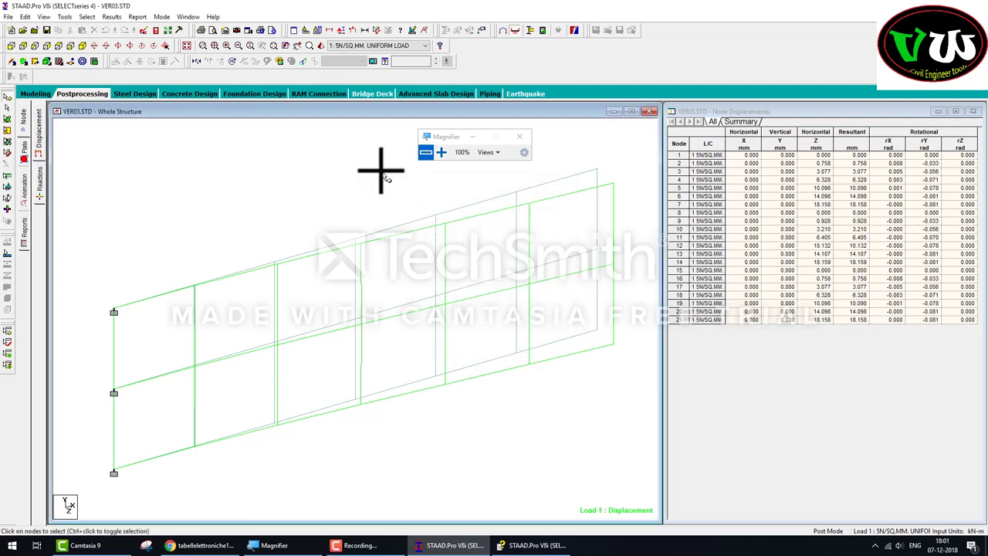
# Open the Plate results page with its Plate Stress Contour settings.
pyautogui.click(26, 155)
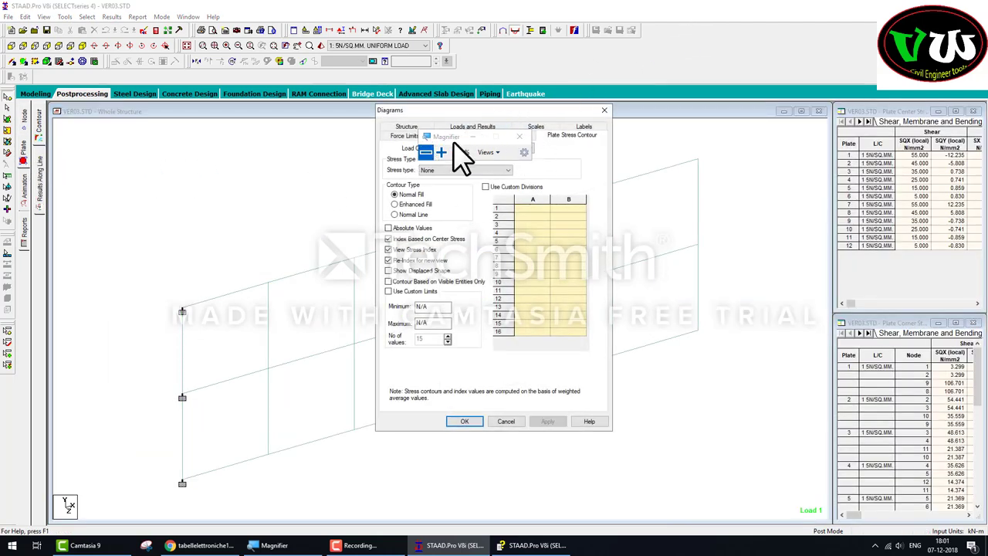
pyautogui.moveTo(456, 137); pyautogui.dragTo(639, 63)
pyautogui.click(487, 171)
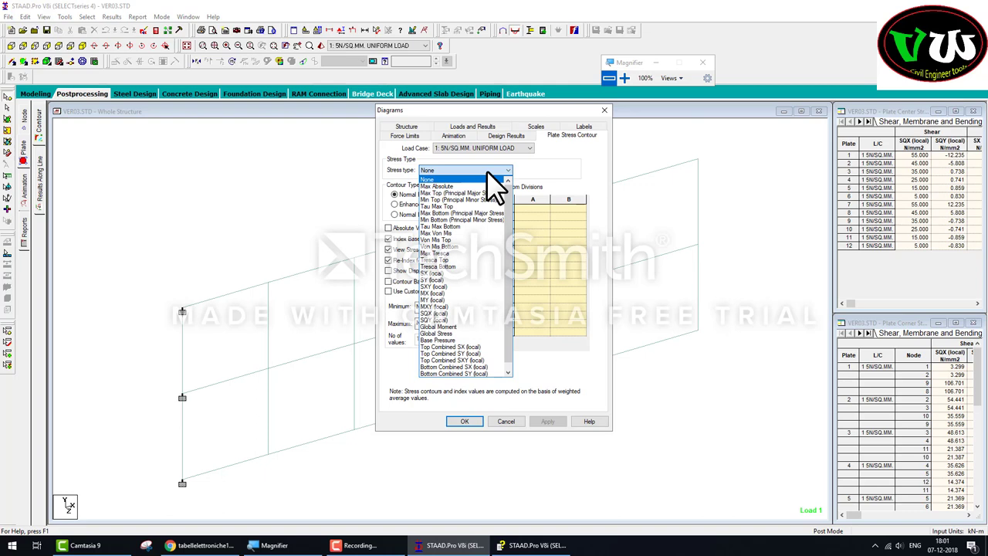
# Check the help's verification example, then browse the stress types, leaving Stress type at None.
pyautogui.click(531, 545)
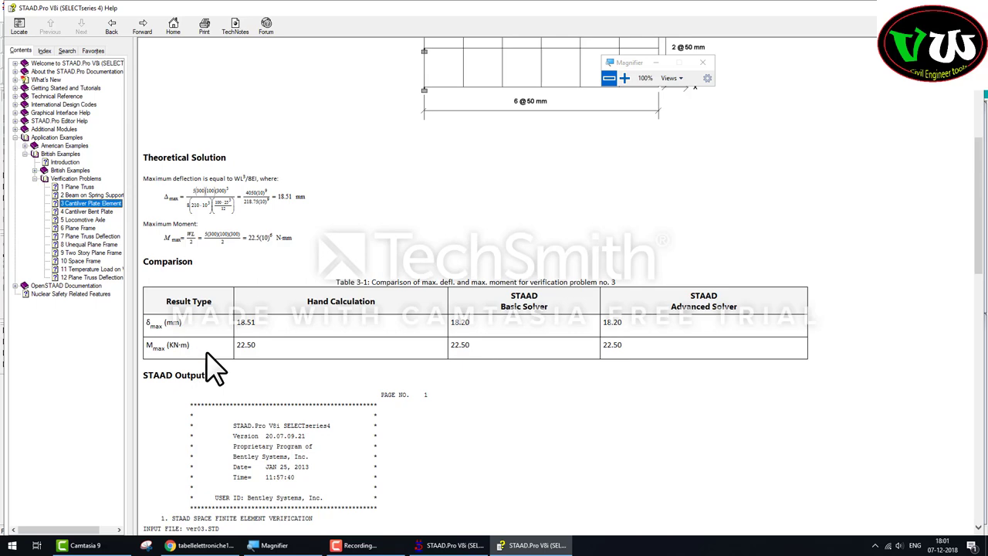
pyautogui.scroll(-10, 497, 328)
pyautogui.scroll(-3, 498, 328)
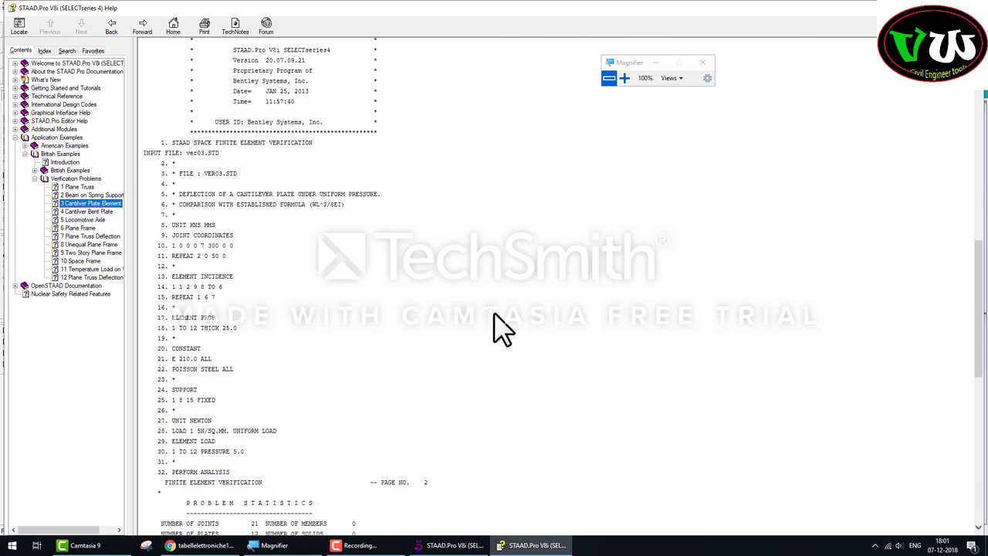
pyautogui.click(540, 545)
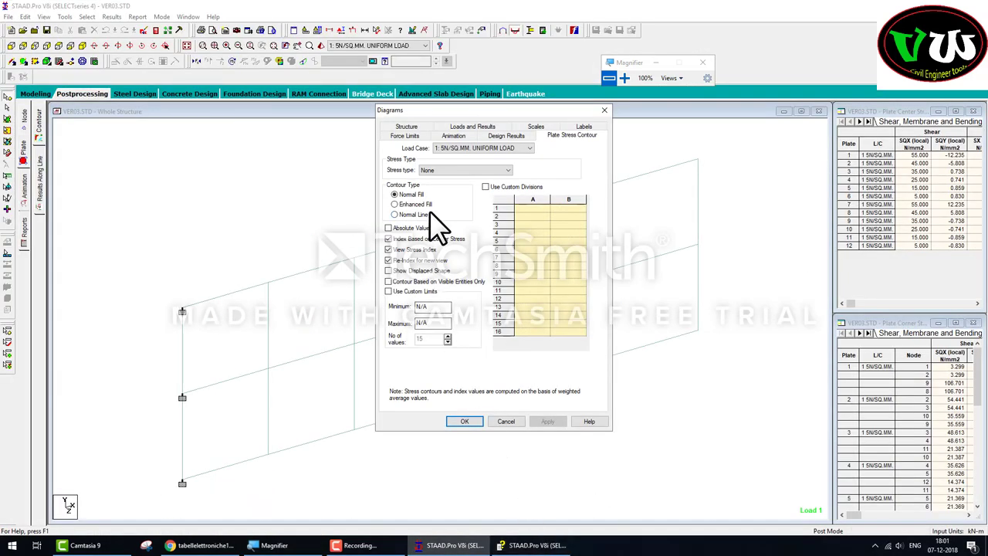
pyautogui.click(480, 171)
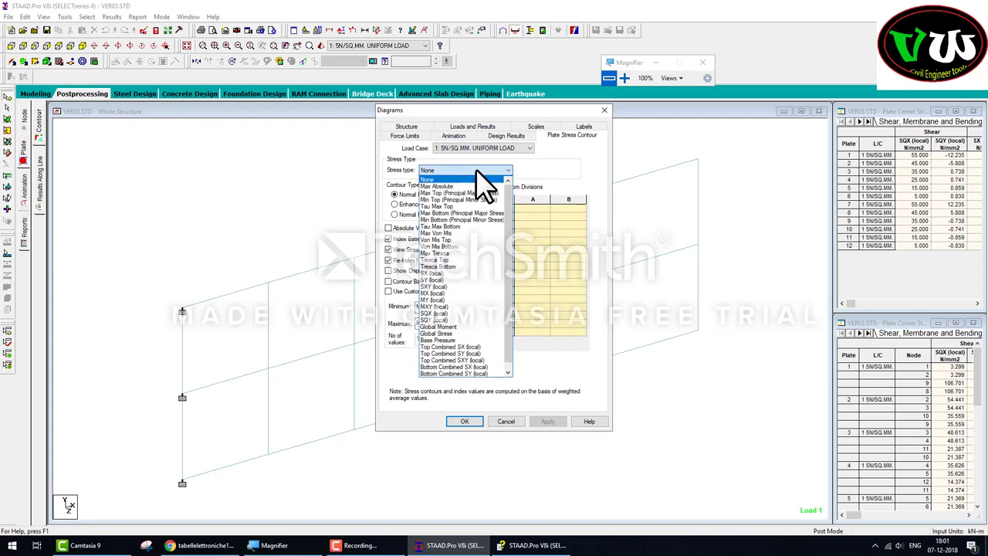
pyautogui.scroll(-1, 498, 328)
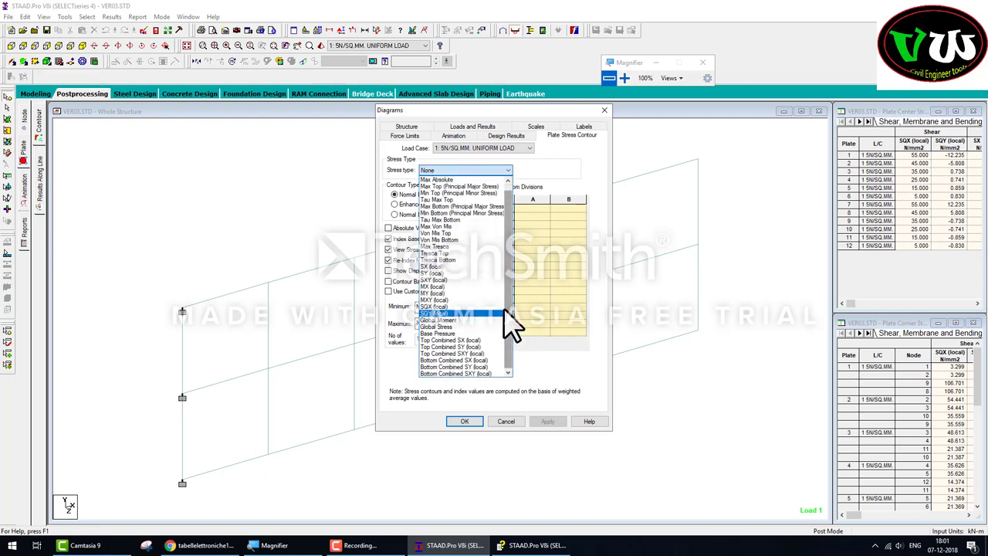
pyautogui.click(575, 161)
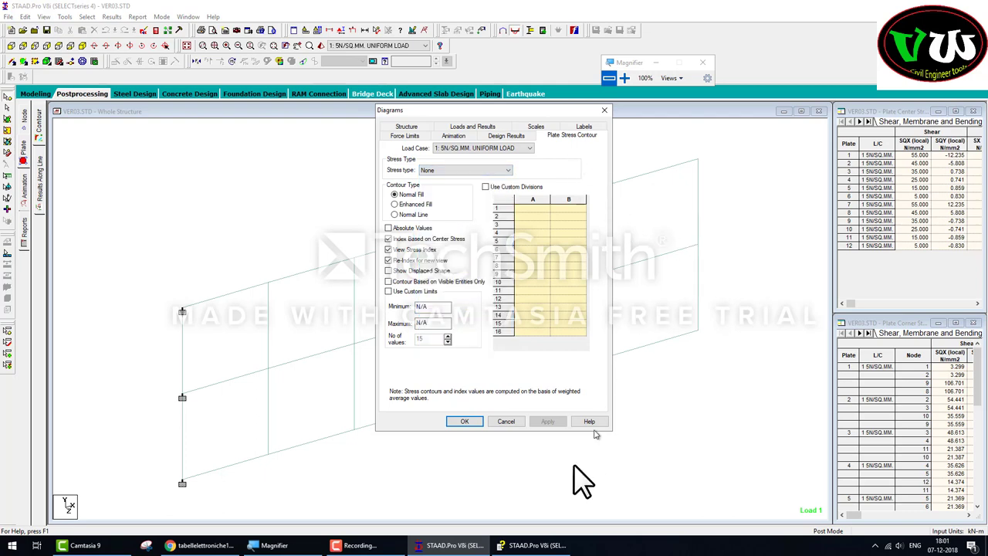
pyautogui.click(357, 545)
# Check the 225 result on the calculator and review the Help verification page.
pyautogui.click(938, 494)
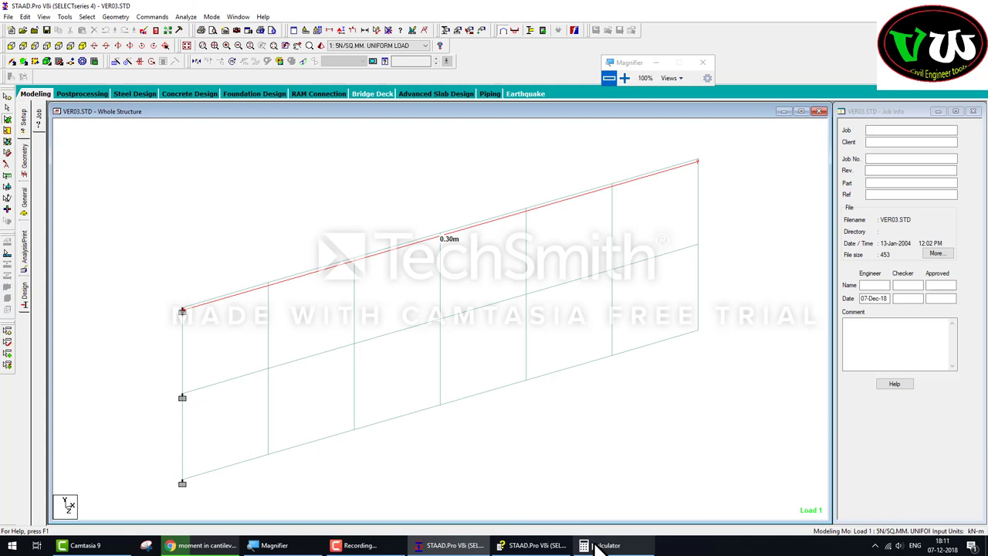
pyautogui.click(593, 545)
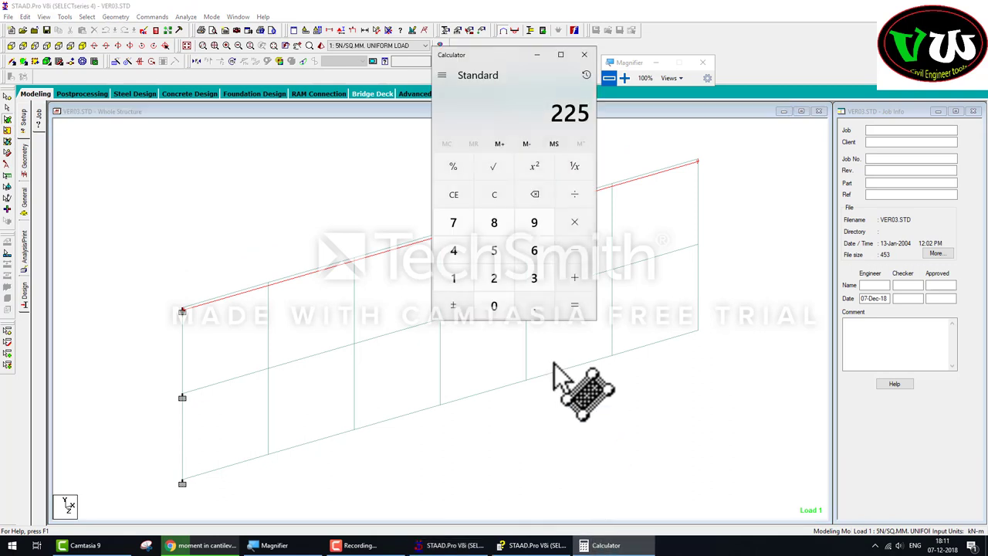
pyautogui.click(531, 545)
pyautogui.click(531, 546)
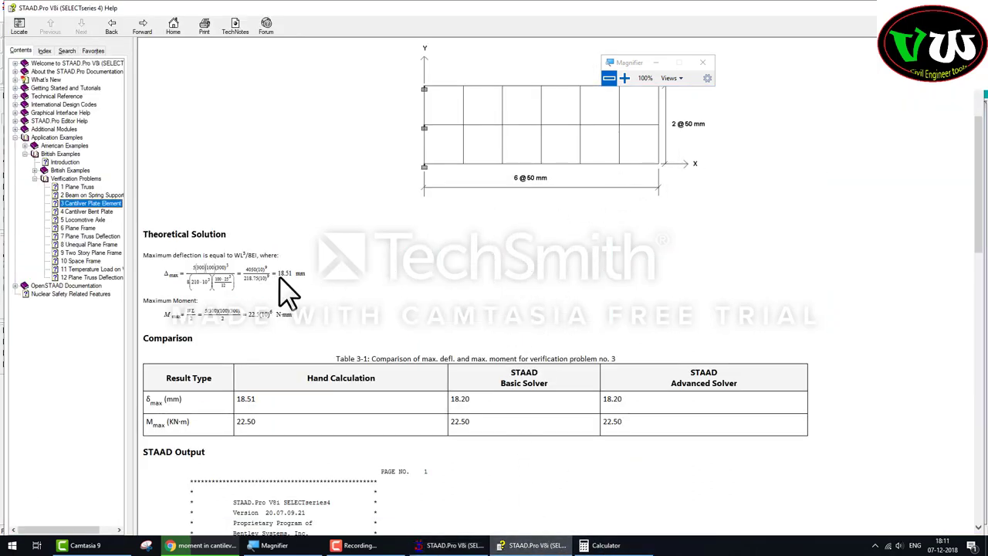
pyautogui.click(451, 544)
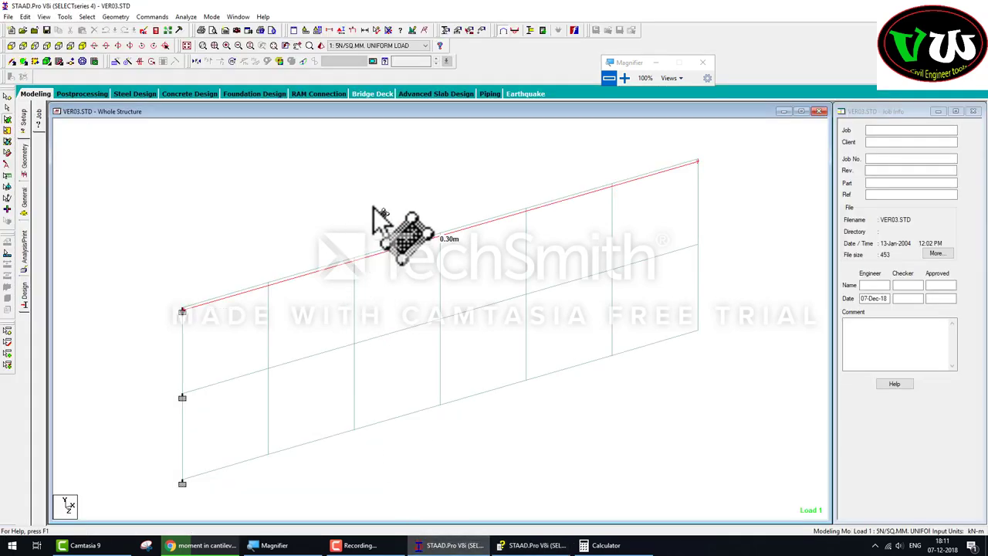
# In Postprocessing, label every node with its Global Z displacement.
pyautogui.click(85, 94)
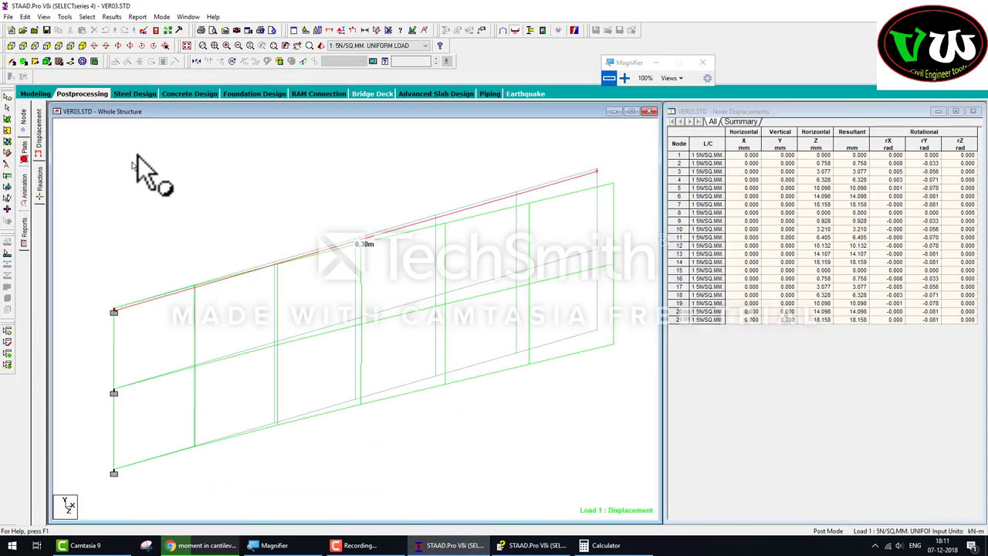
pyautogui.click(136, 17)
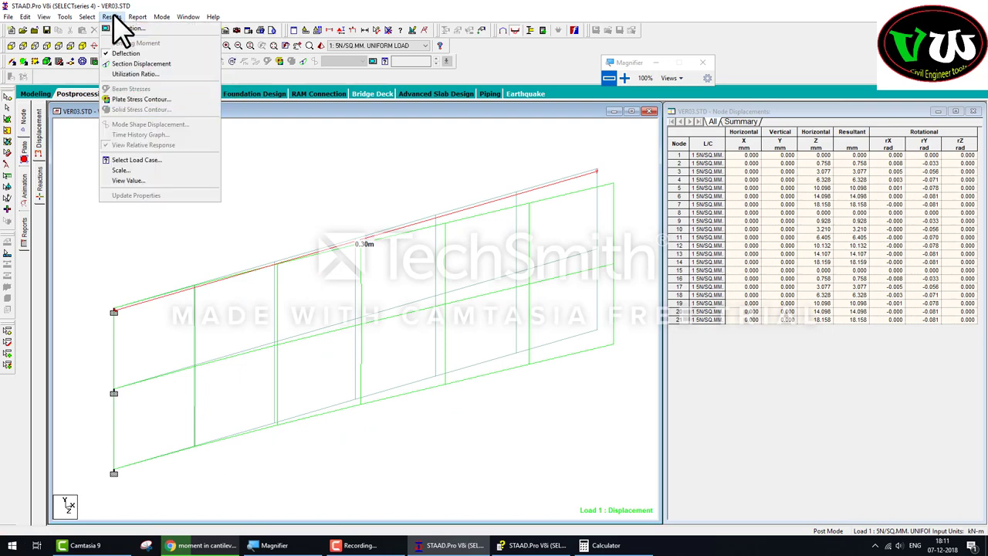
pyautogui.click(142, 180)
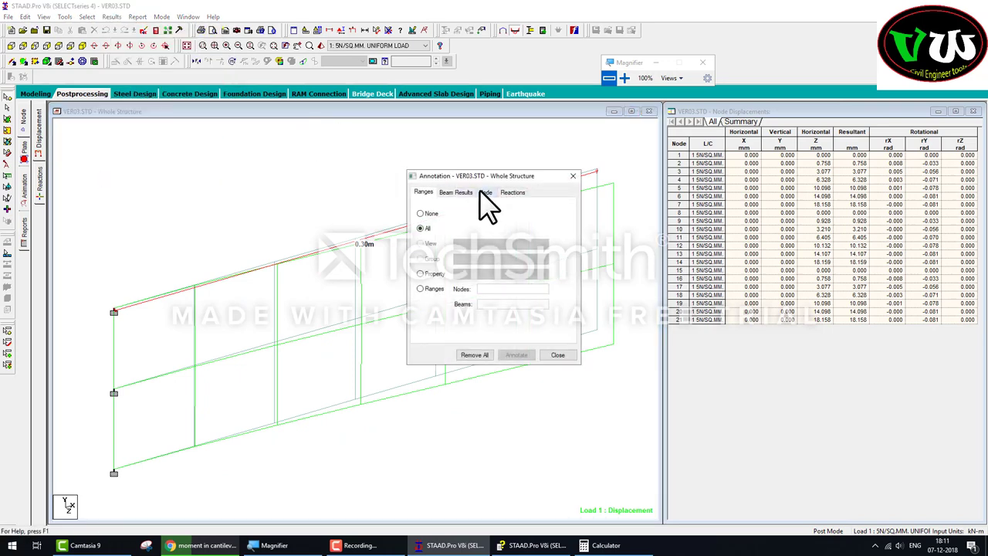
pyautogui.click(484, 193)
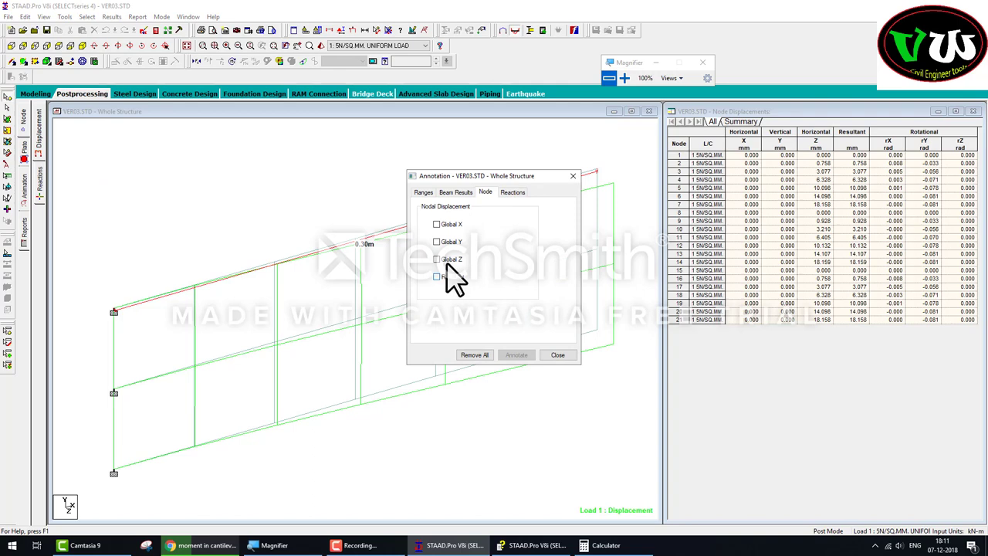
pyautogui.click(448, 260)
pyautogui.click(510, 359)
pyautogui.click(557, 357)
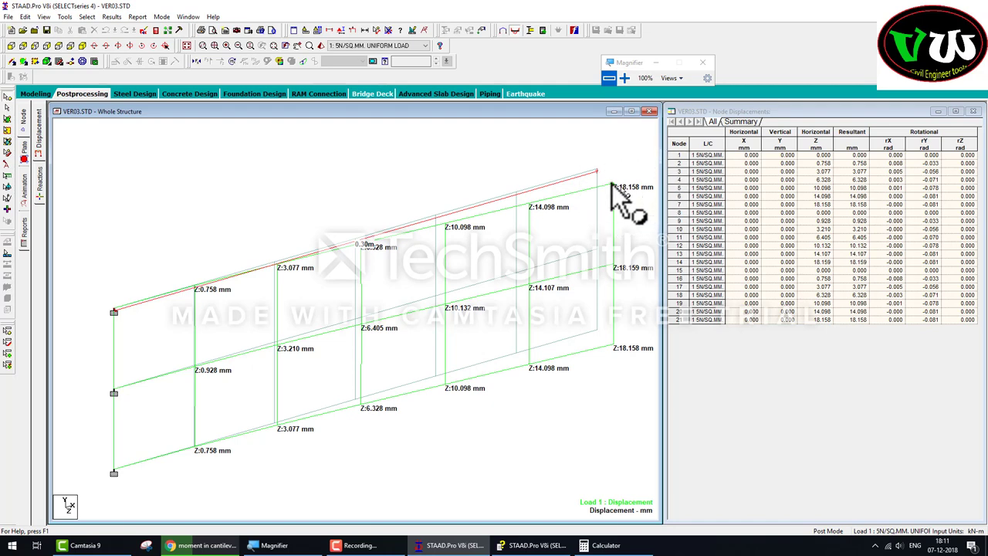
# Compare node 21's Z displacement with the Help verification values, then return to Postprocessing.
pyautogui.click(706, 319)
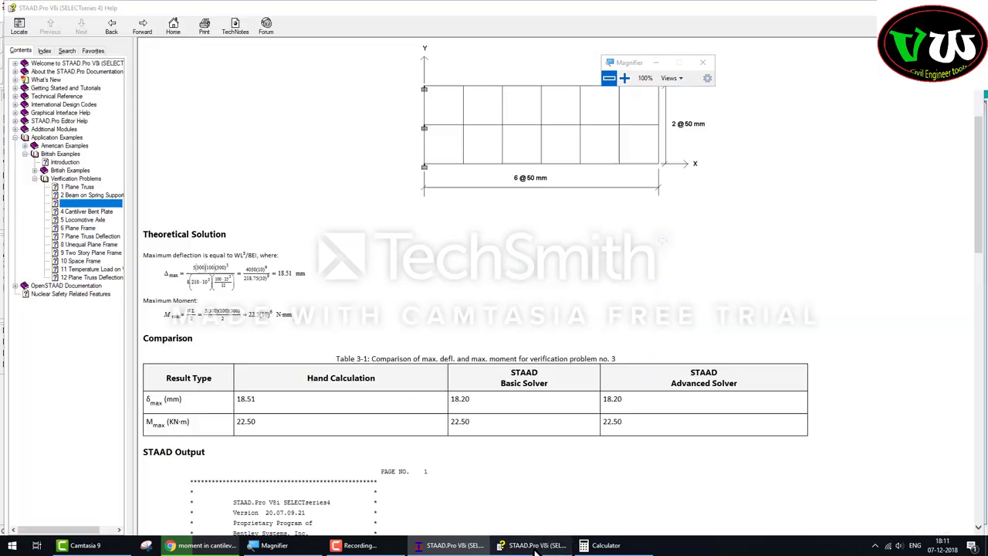
pyautogui.click(533, 545)
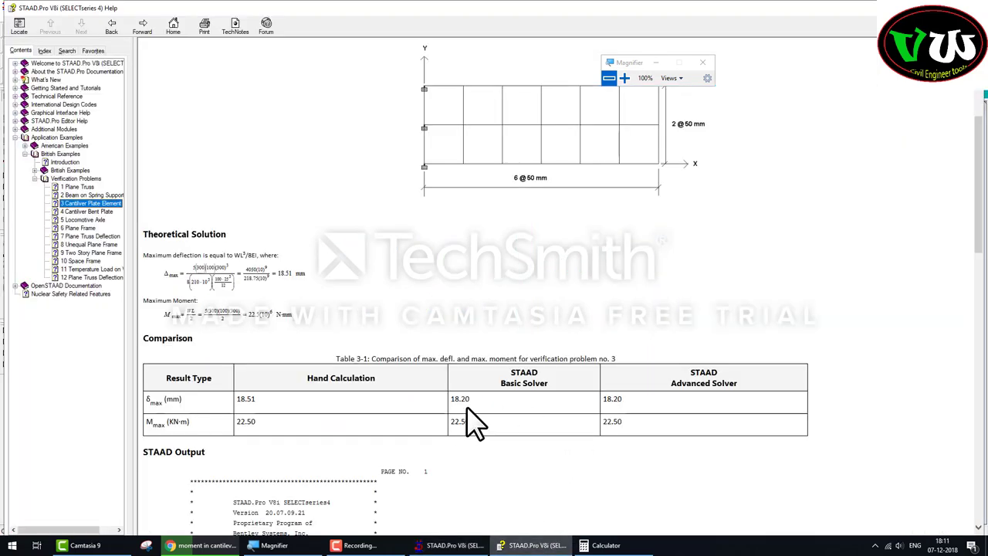
pyautogui.click(533, 545)
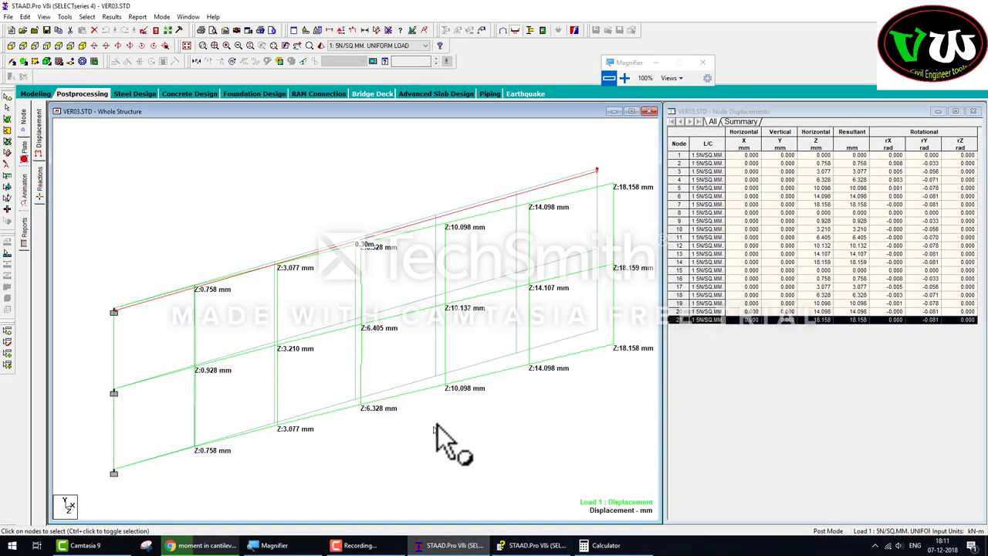
pyautogui.click(34, 96)
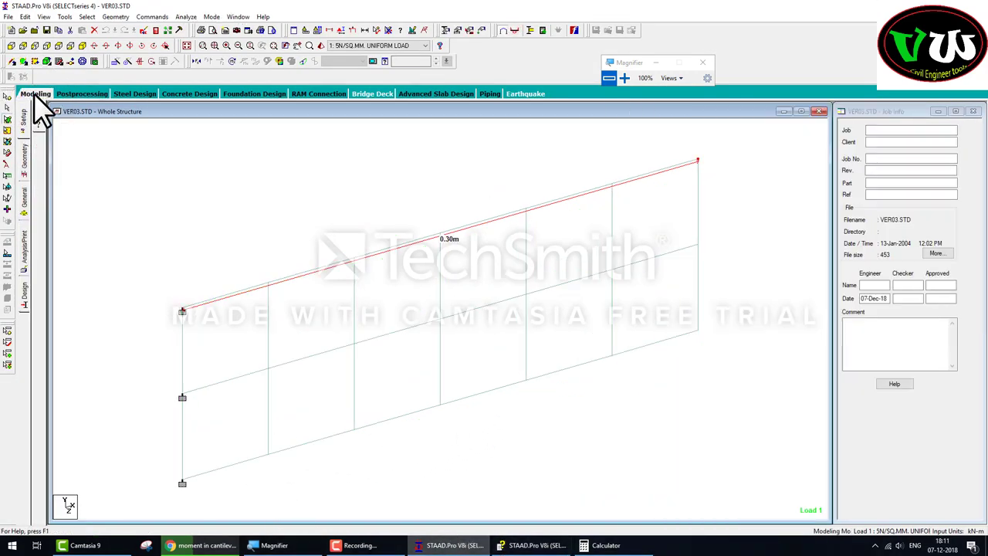
pyautogui.click(77, 94)
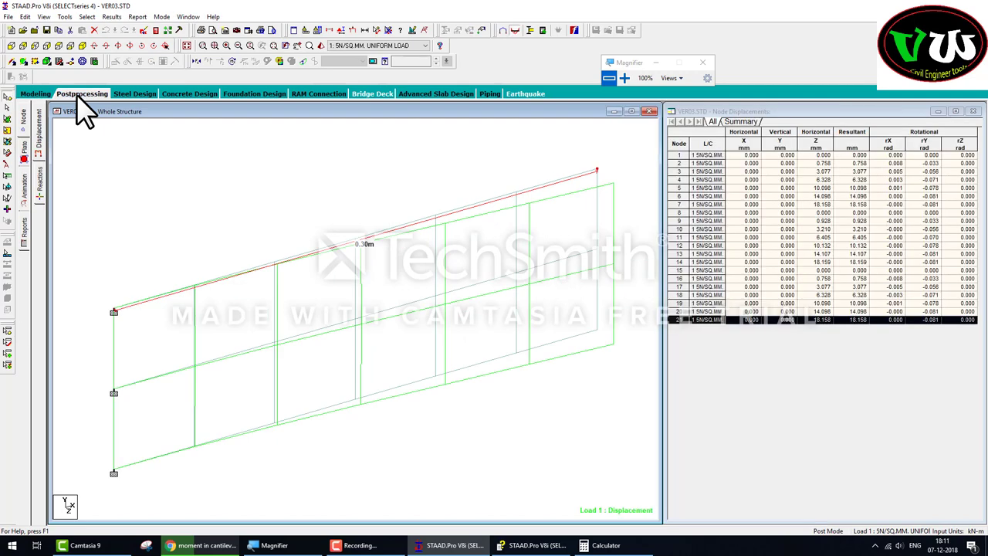
# Show the support reactions and magnify the Statics Check table with its 22.500 kNm moment.
pyautogui.click(38, 176)
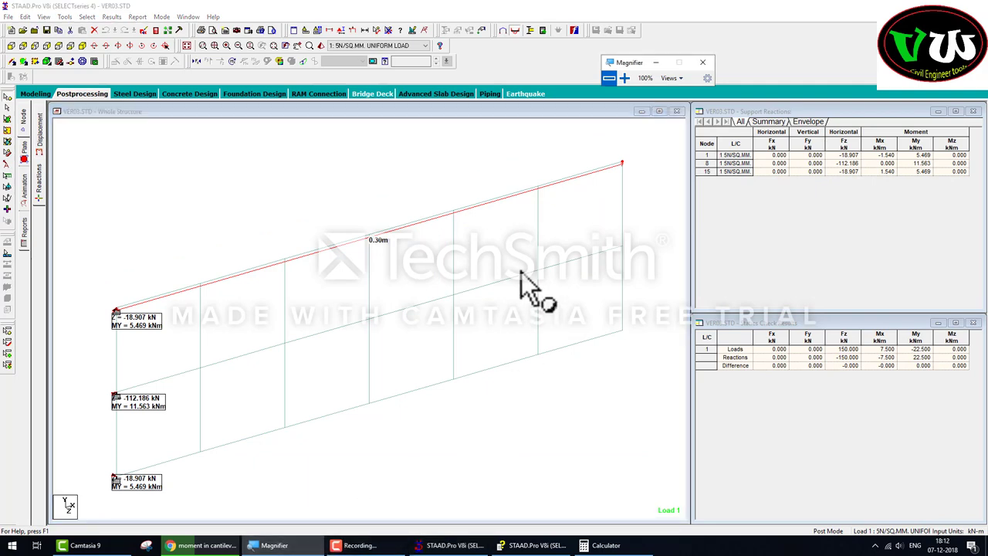
pyautogui.click(274, 545)
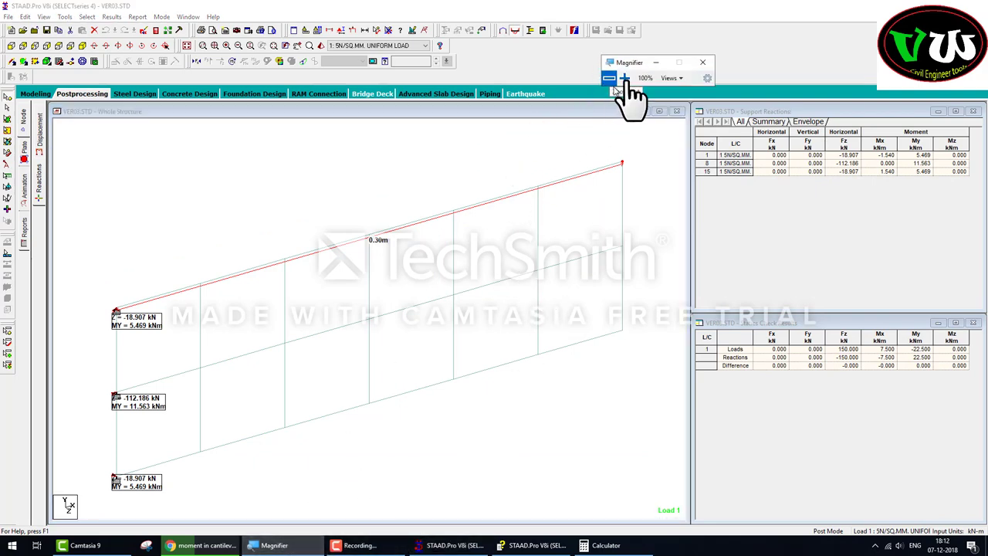
pyautogui.click(624, 78)
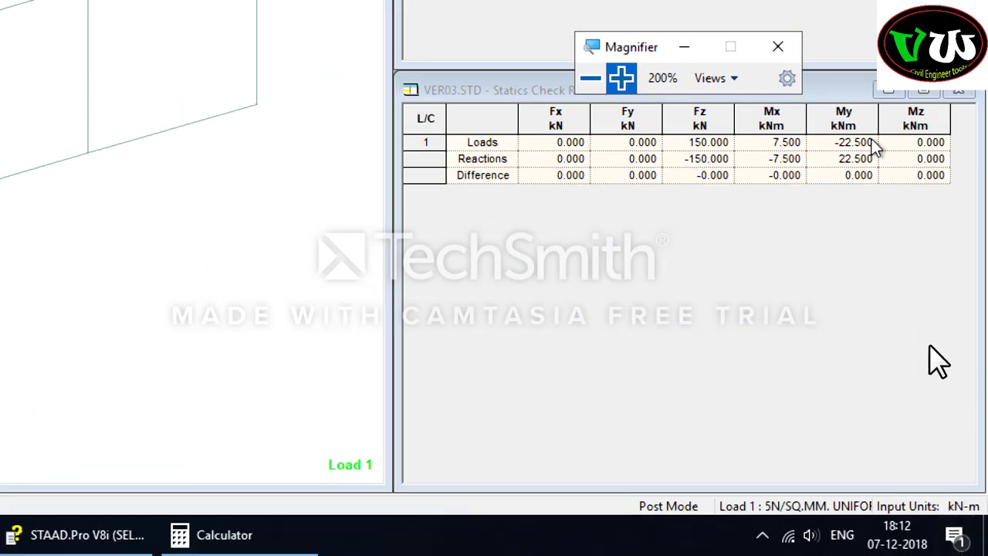
pyautogui.click(856, 152)
# Compare against Help Table 3-1, reset magnification, and open verification problem 4, Cantilver Bent Plate.
pyautogui.click(571, 545)
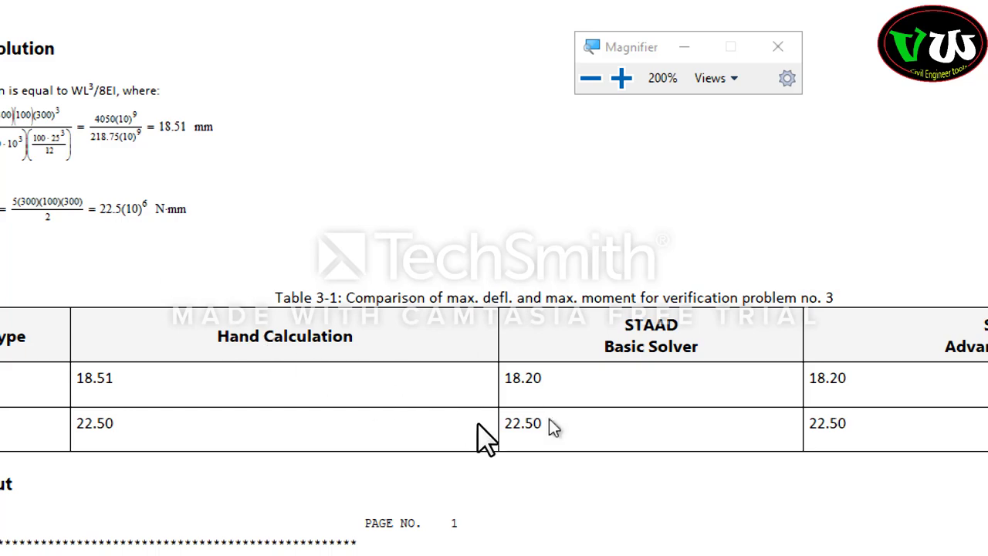
pyautogui.click(494, 234)
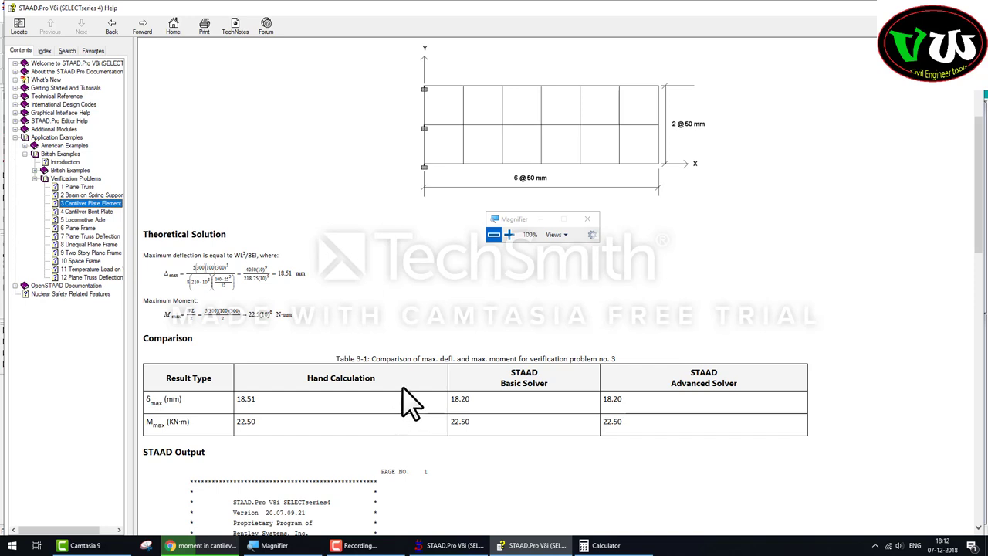
pyautogui.click(105, 211)
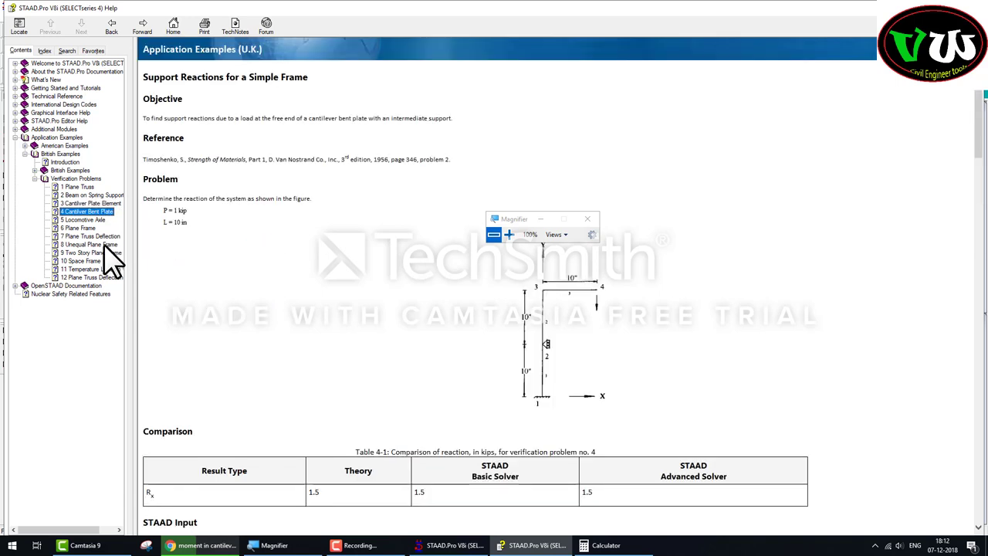